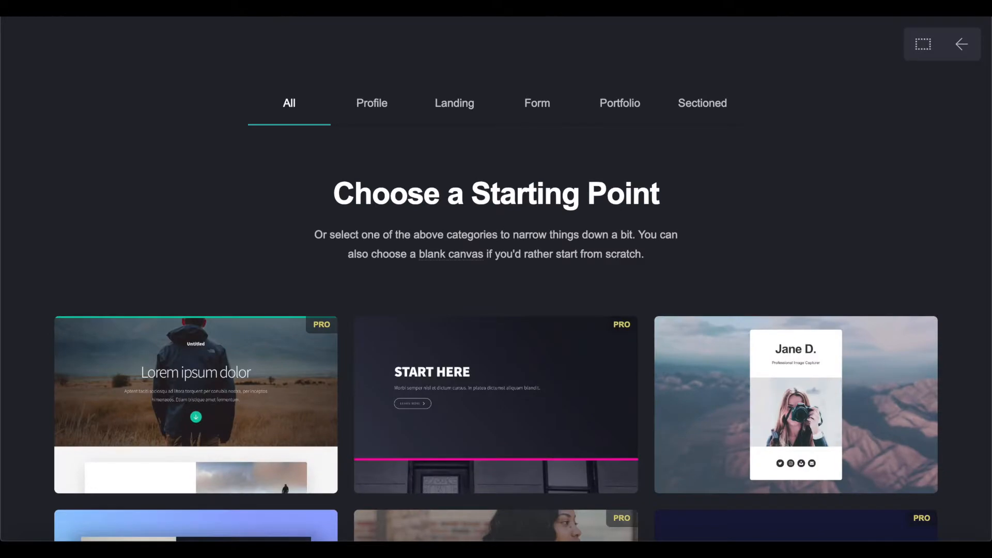
- Start the new site from a sectioned template
scroll(393, 94, down, 15)
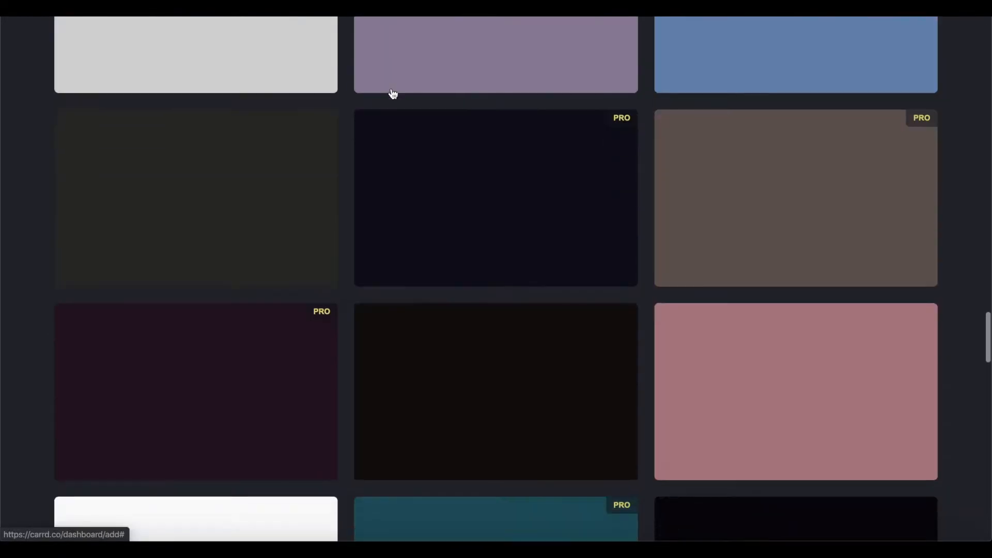
scroll(393, 93, up, 10)
scroll(392, 93, up, 10)
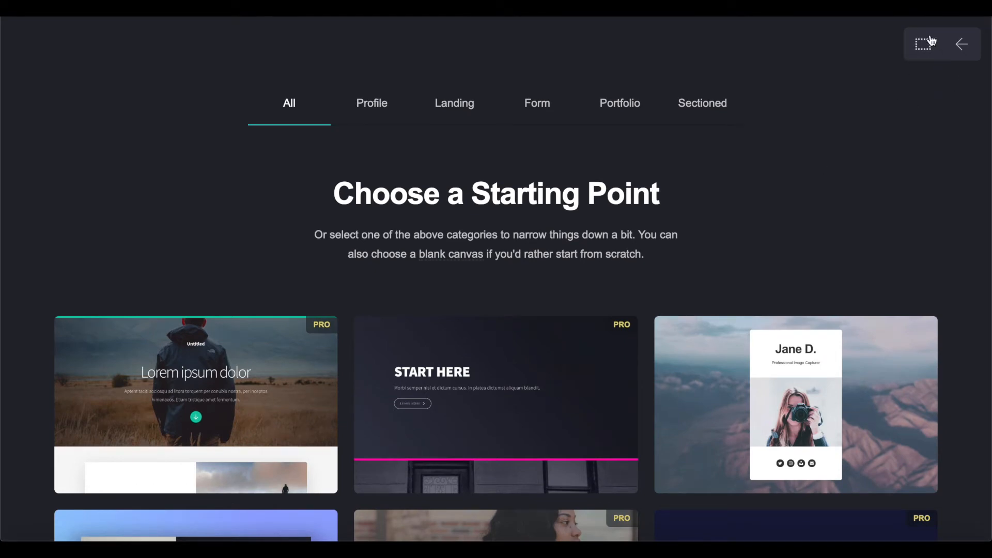
scroll(647, 159, down, 8)
click(771, 314)
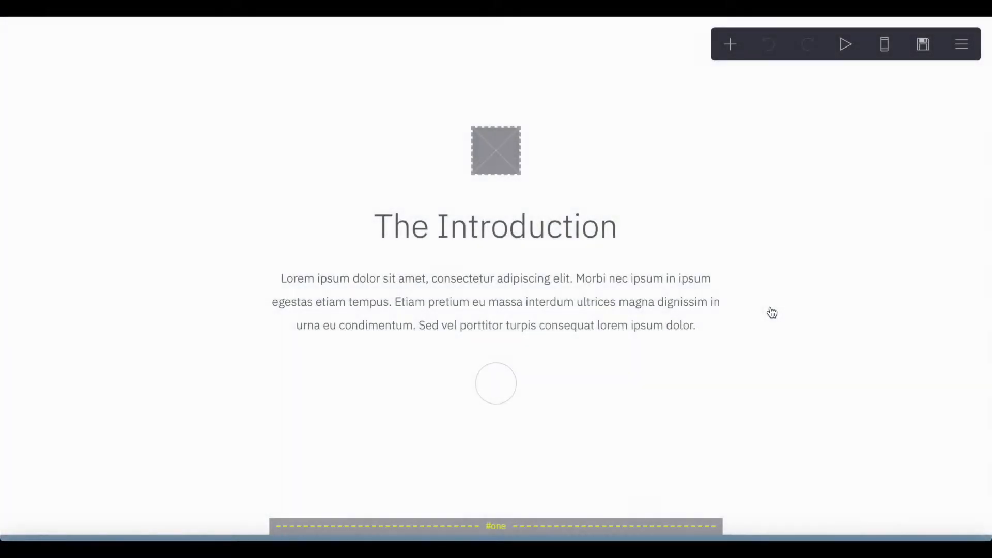
- Delete the placeholder image above The Introduction heading
click(527, 157)
click(65, 505)
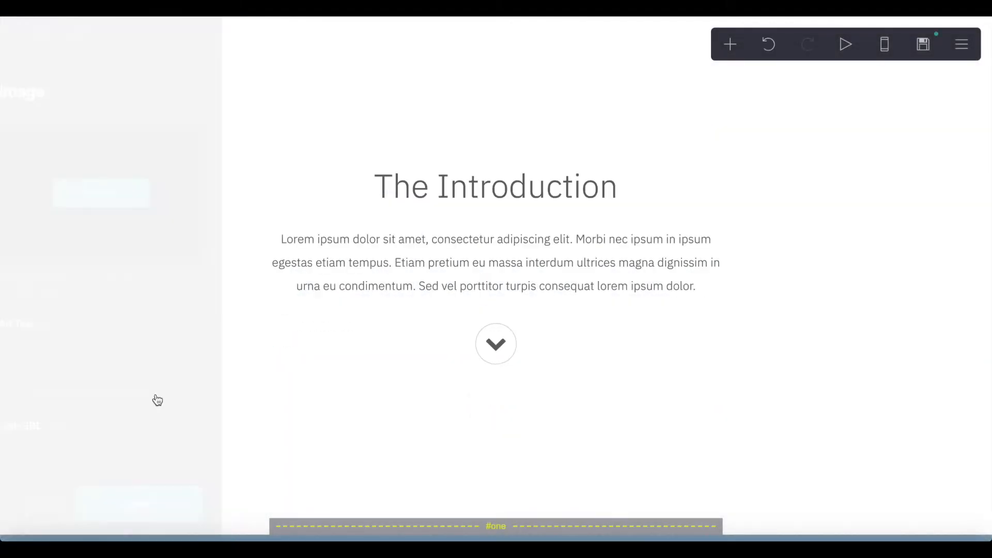
scroll(351, 224, down, 15)
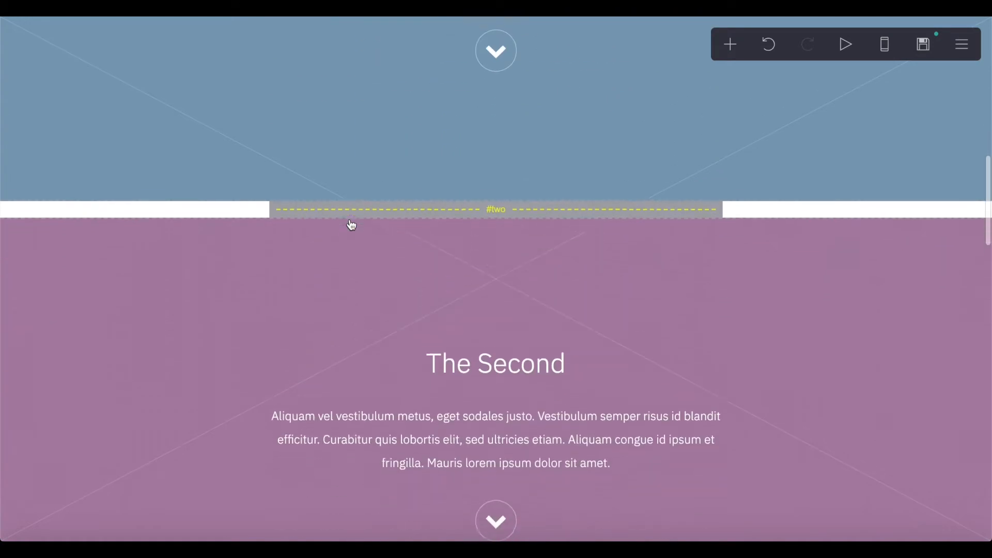
scroll(351, 225, down, 6)
scroll(352, 225, up, 10)
scroll(351, 225, up, 5)
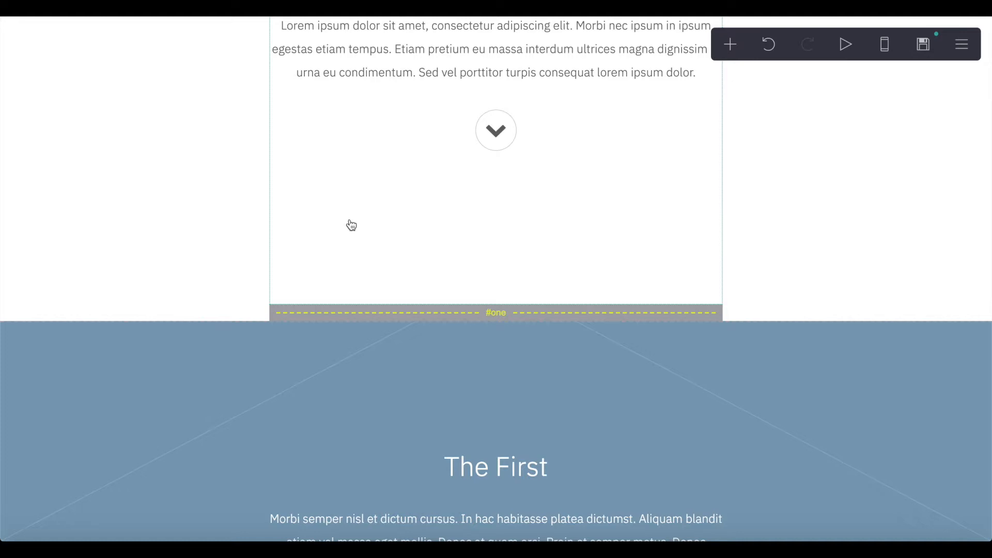
scroll(351, 226, up, 4)
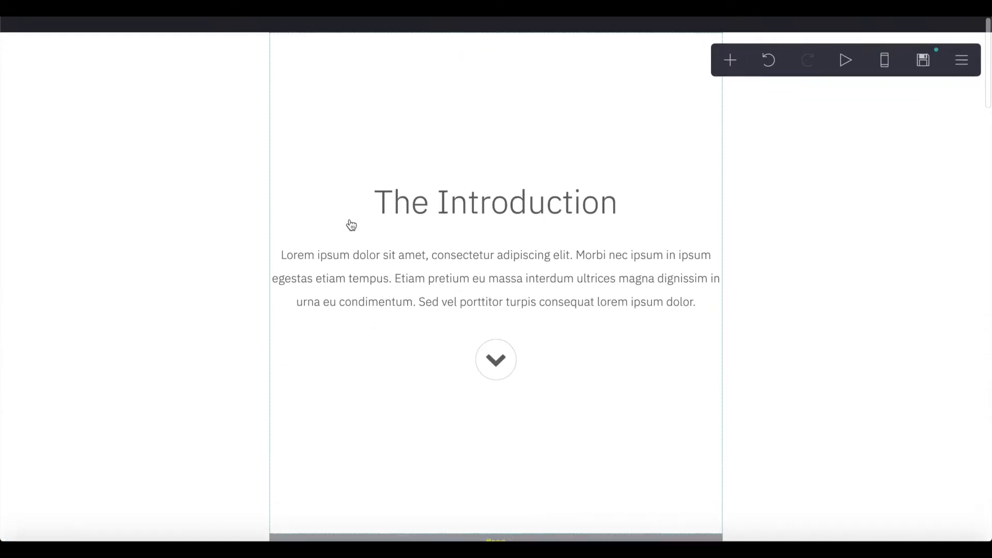
scroll(352, 225, down, 20)
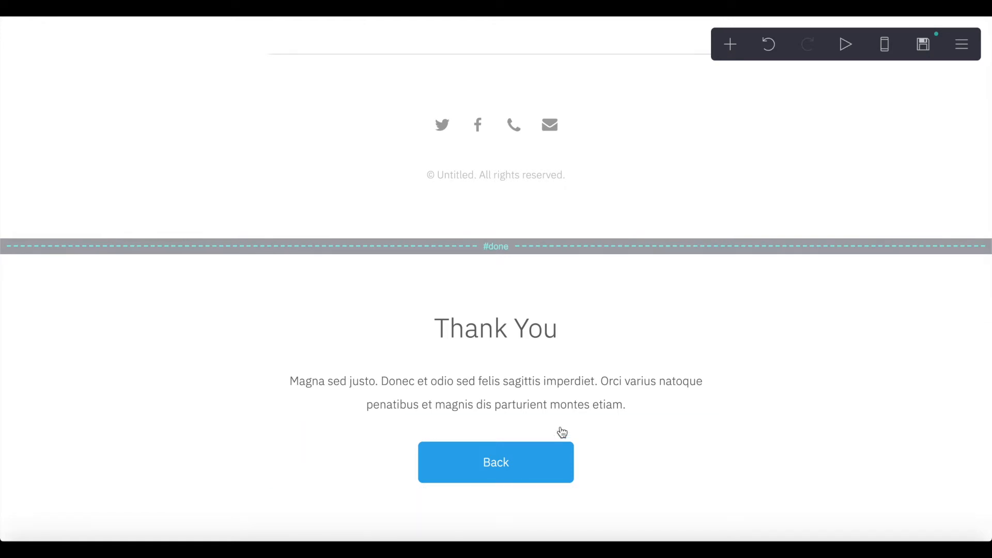
- Delete the Thank You heading, the #done section break and the Thank You paragraph
click(589, 317)
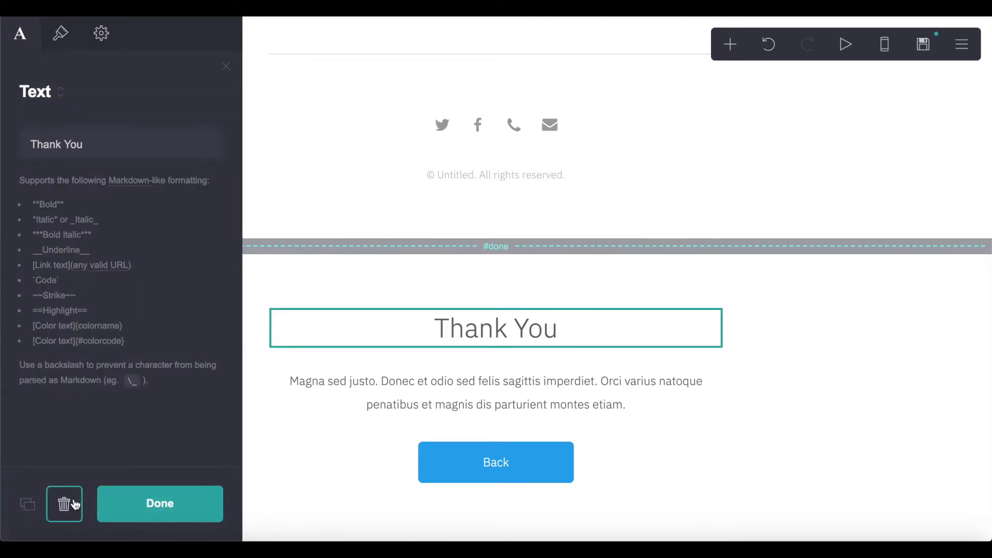
click(66, 504)
click(370, 309)
click(77, 502)
click(441, 405)
click(65, 502)
- Remove the Thank You container while preserving its contents, and delete the Back button
click(485, 497)
click(65, 503)
click(394, 323)
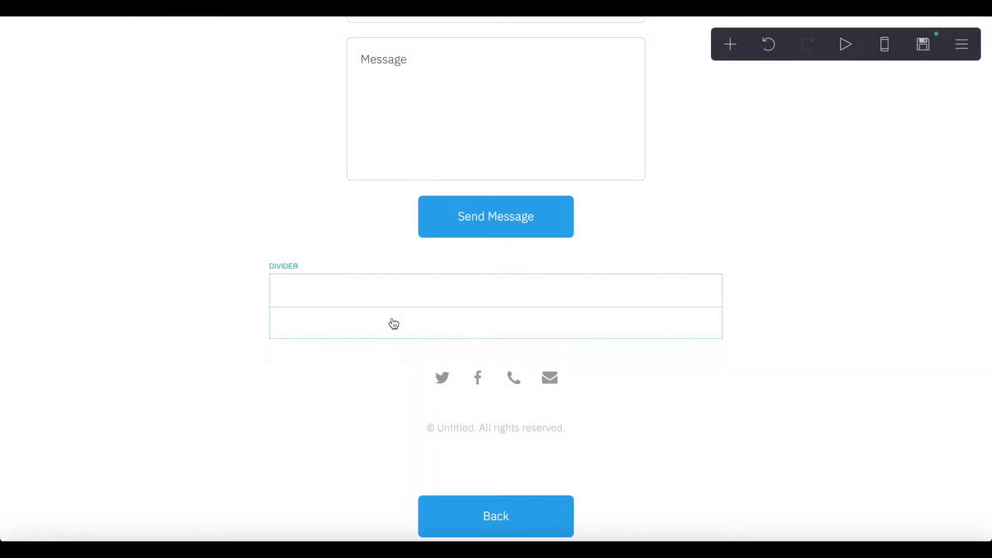
click(485, 534)
click(76, 505)
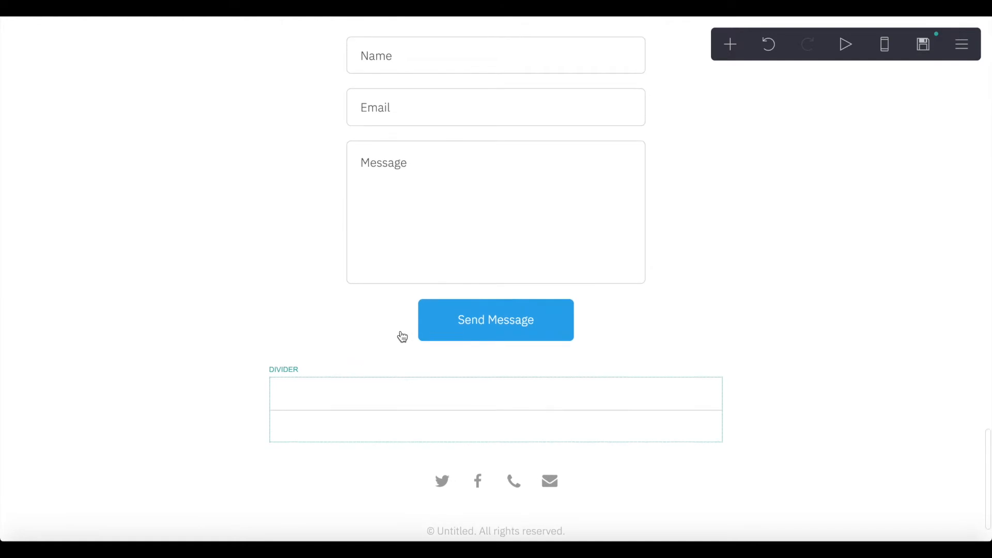
scroll(401, 336, up, 5)
scroll(432, 376, up, 3)
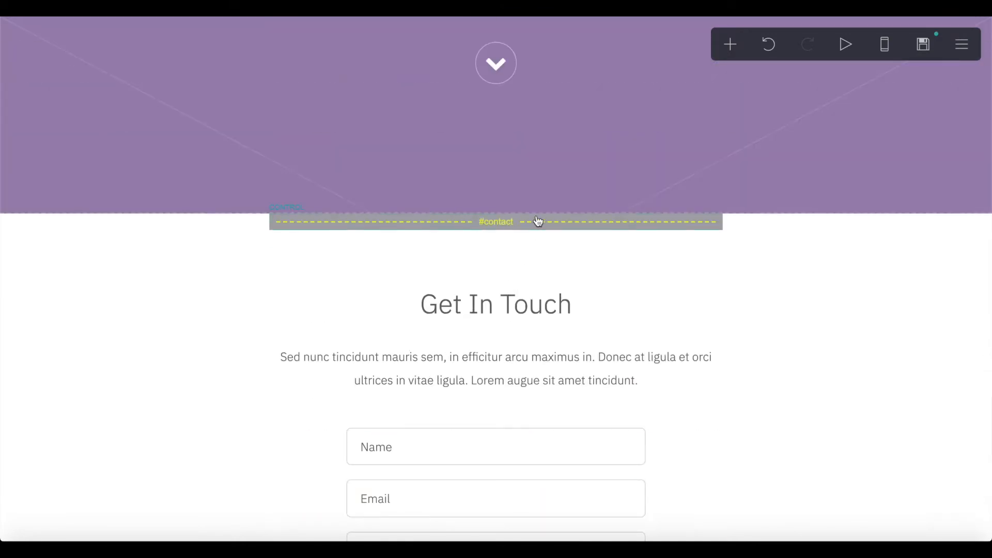
scroll(460, 455, down, 3)
scroll(470, 440, up, 15)
- Rename The Introduction heading to 'Welcome to my Content Guide'
click(517, 219)
click(529, 196)
double_click(180, 140)
triple_click(179, 141)
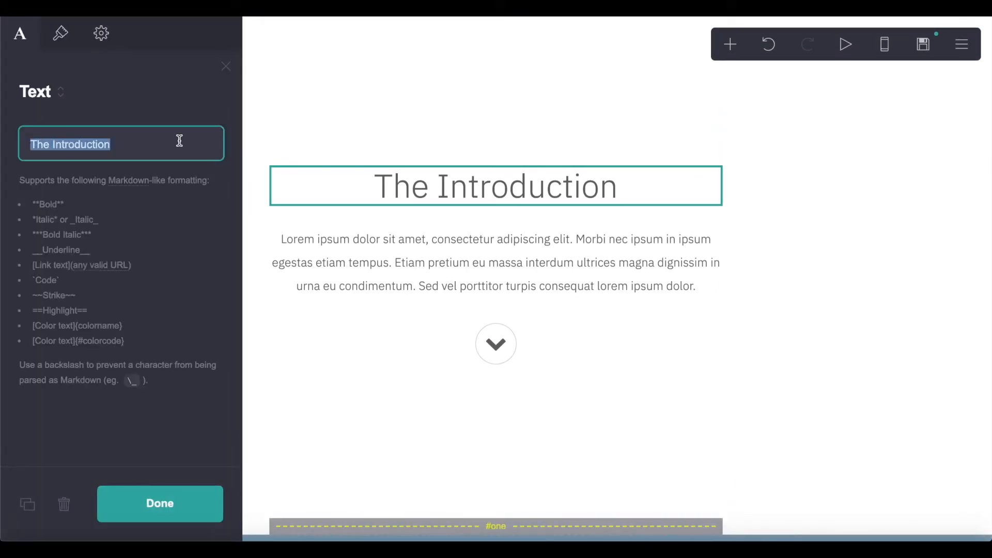
text(Welcome to )
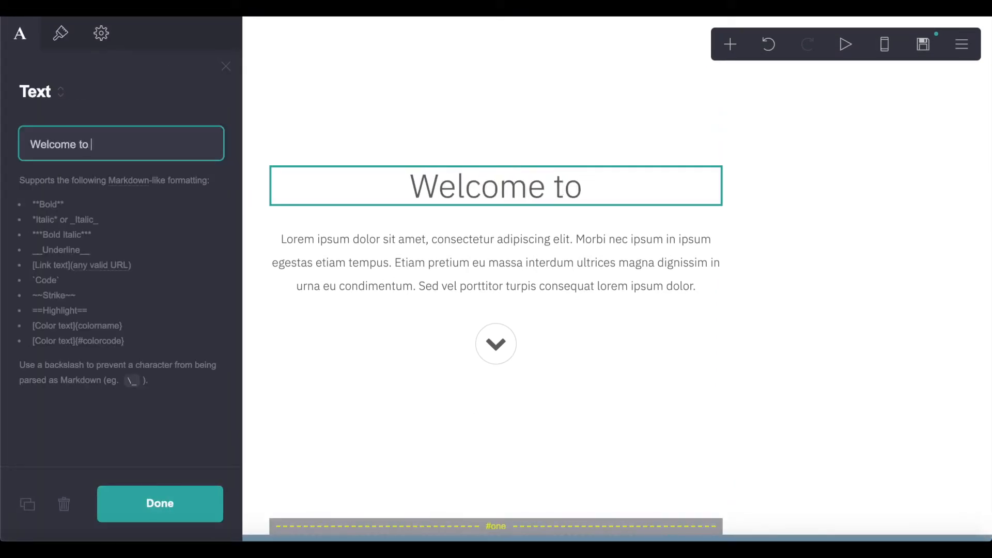
text(my Content Guide)
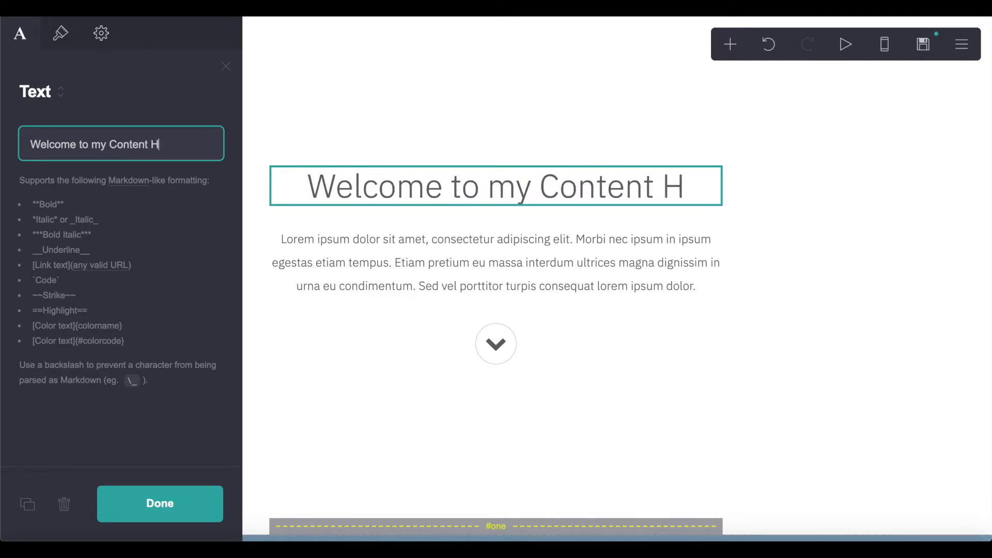
- Rename The First heading to 'What you will learn'
click(509, 288)
scroll(504, 170, down, 8)
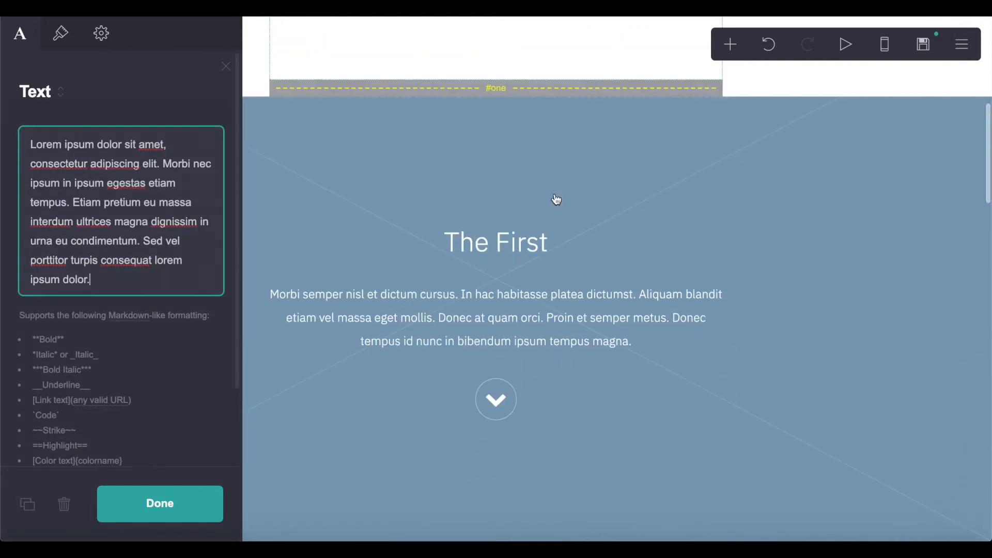
click(490, 211)
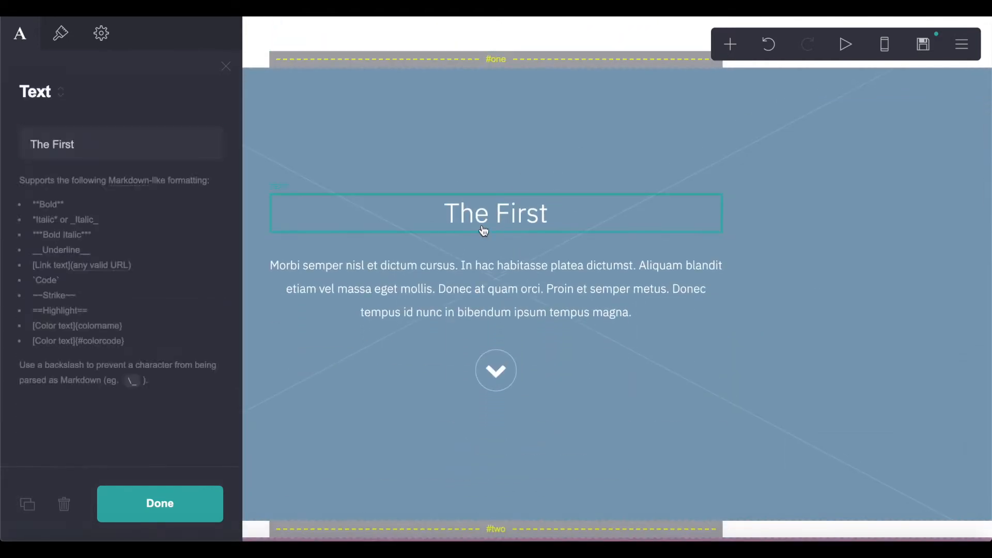
click(483, 233)
click(524, 212)
triple_click(135, 156)
text(What yu)
key(BackSpace)
text(o you will leanr)
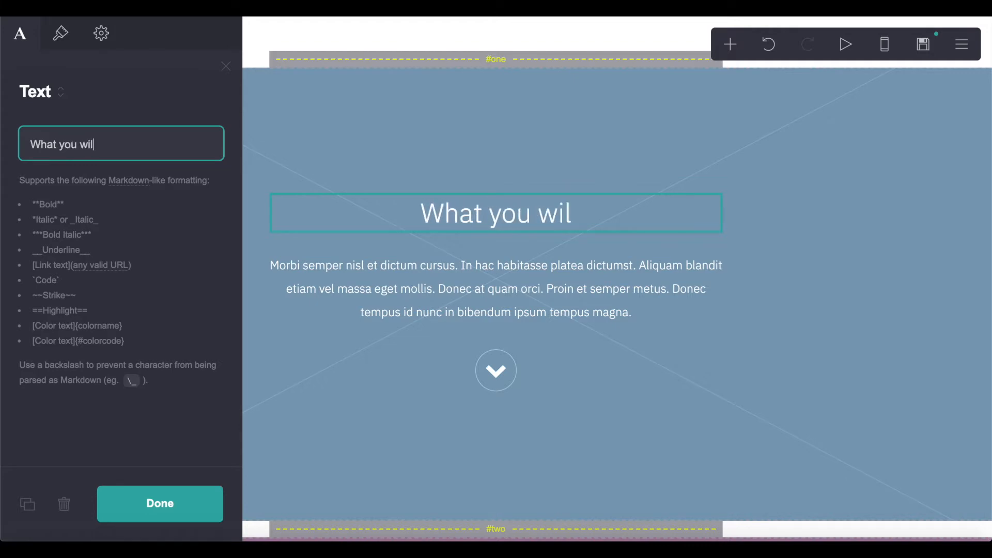
key(BackSpace)
key(BackSpace)
text(rn)
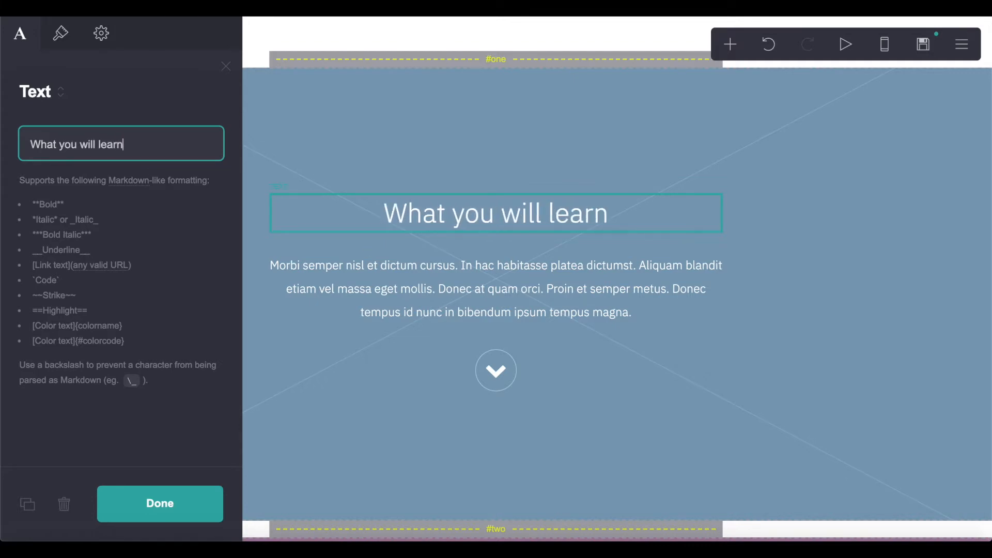
- Rename The Second heading to 'Become a Member'
scroll(602, 291, down, 8)
click(493, 235)
triple_click(135, 144)
text(be)
key(BackSpace)
key(BackSpace)
text(Become a Mmb)
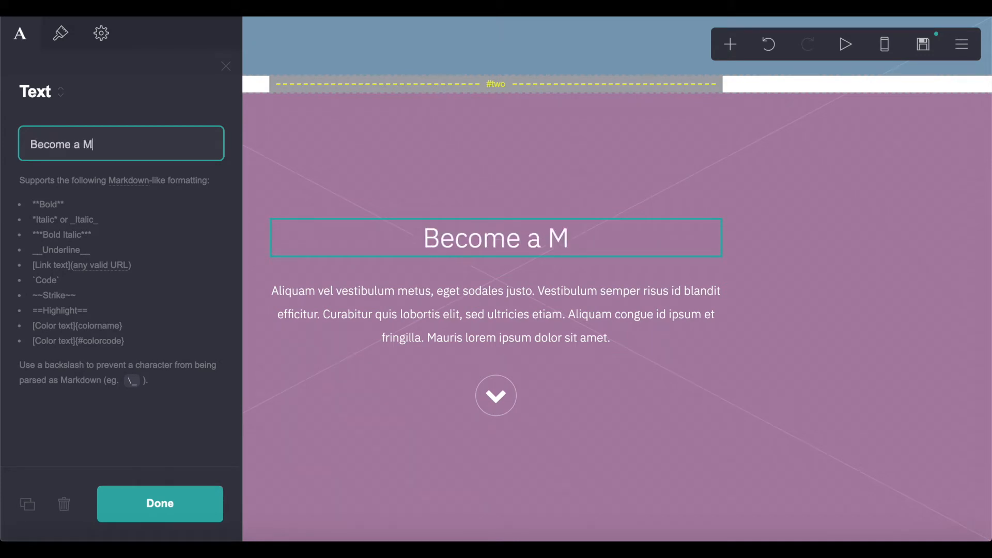
key(BackSpace)
key(BackSpace)
text(ember)
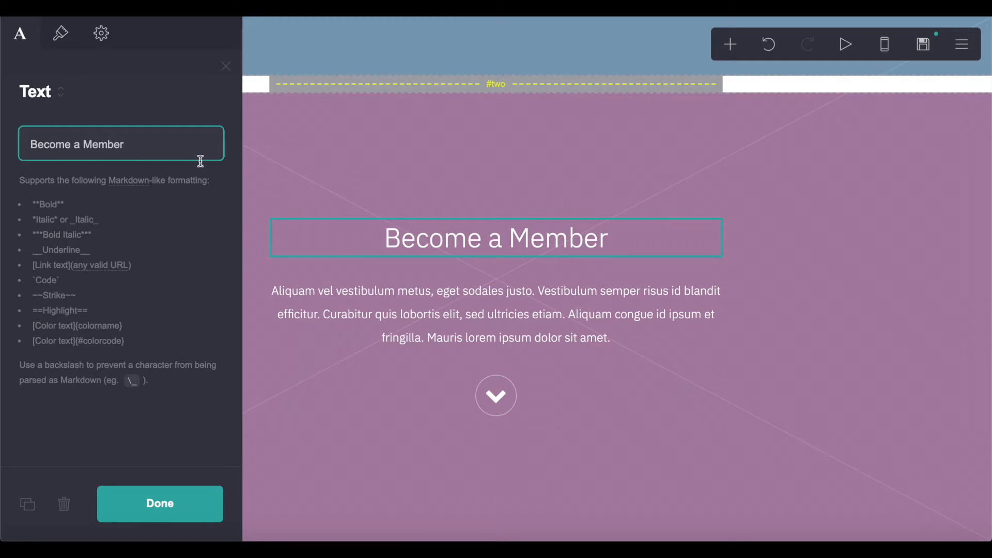
- Rename The Third heading to 'Gain access to content'
scroll(327, 226, down, 10)
click(465, 90)
triple_click(169, 141)
text(Gain acc)
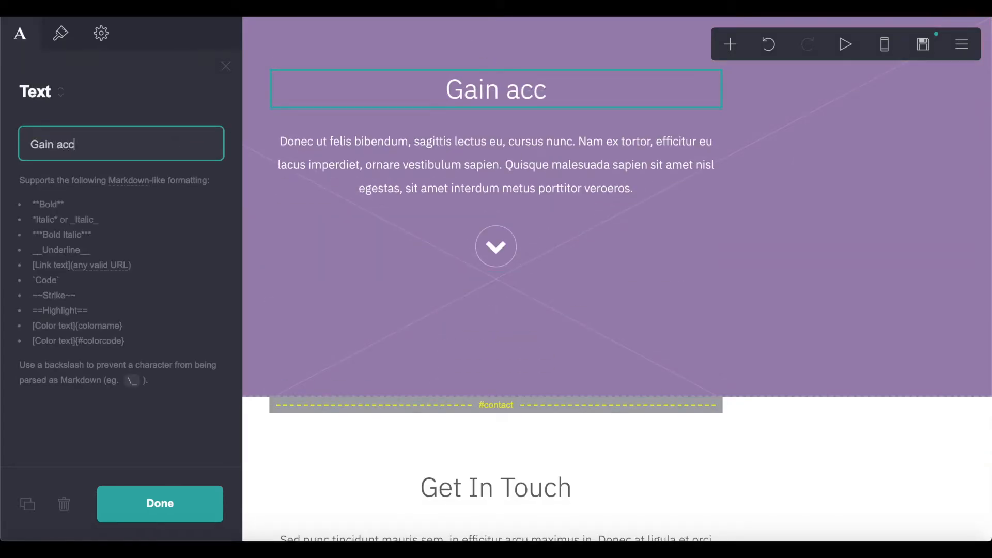
text(ess to content)
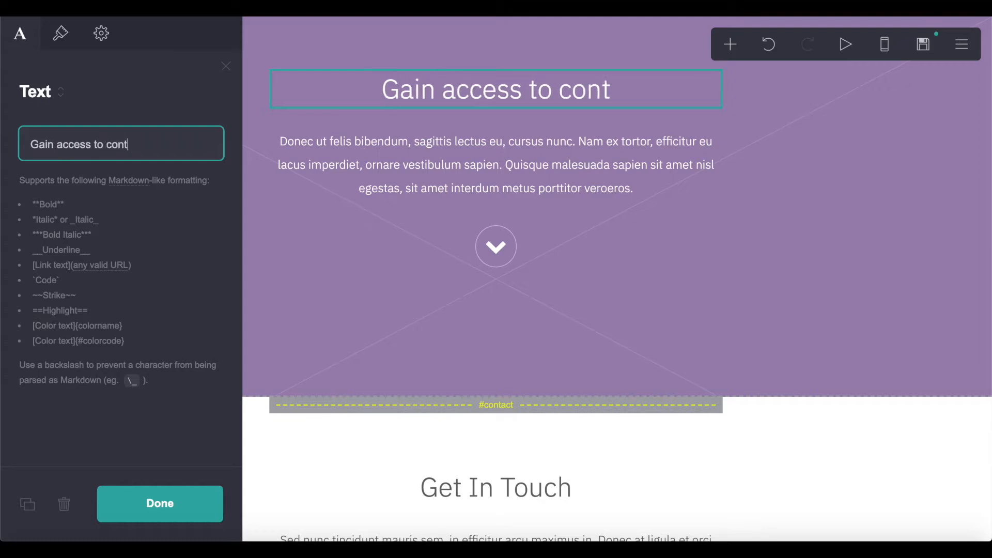
scroll(378, 350, down, 2)
- Select the #three scroll point and review the section markers across the page
click(378, 349)
scroll(631, 252, down, 3)
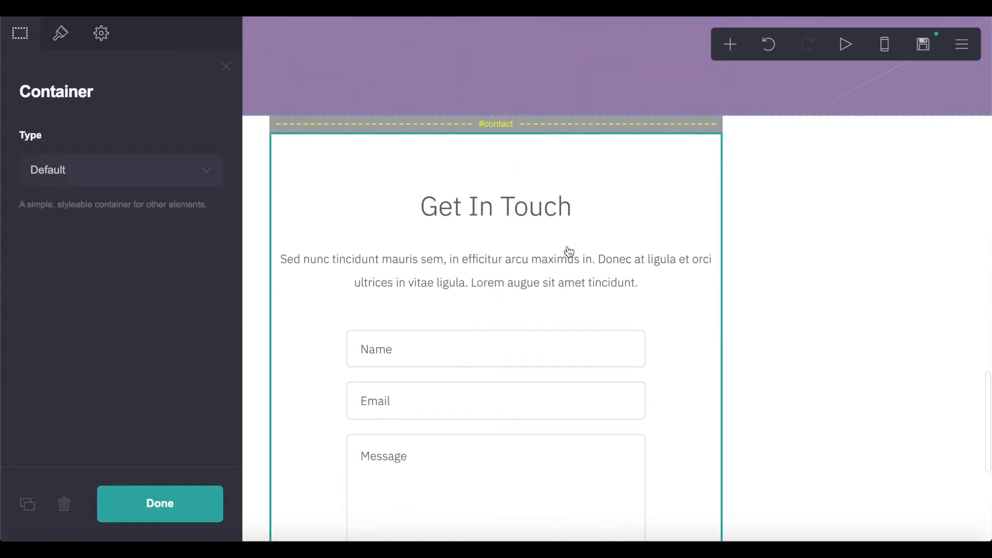
scroll(516, 237, up, 11)
scroll(517, 236, up, 2)
click(503, 335)
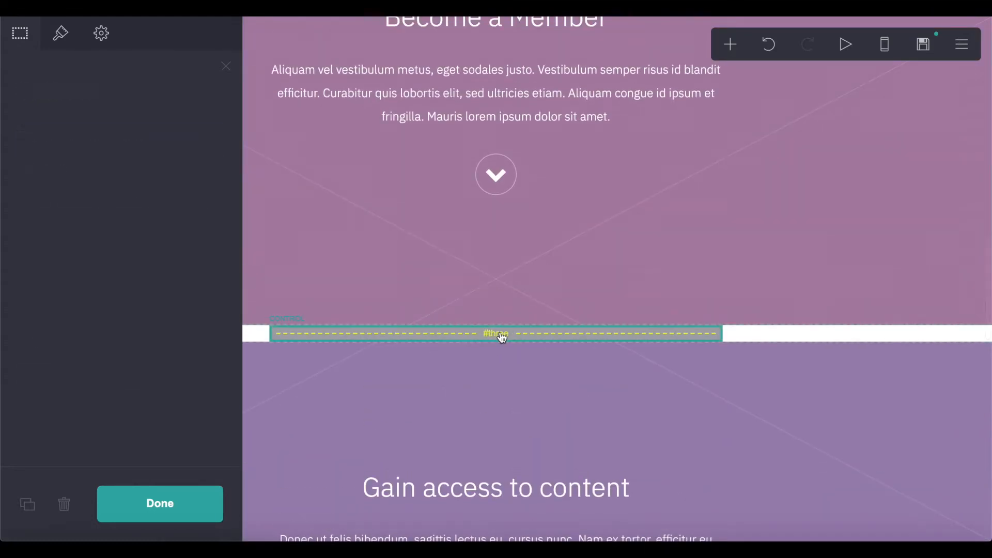
scroll(501, 338, up, 2)
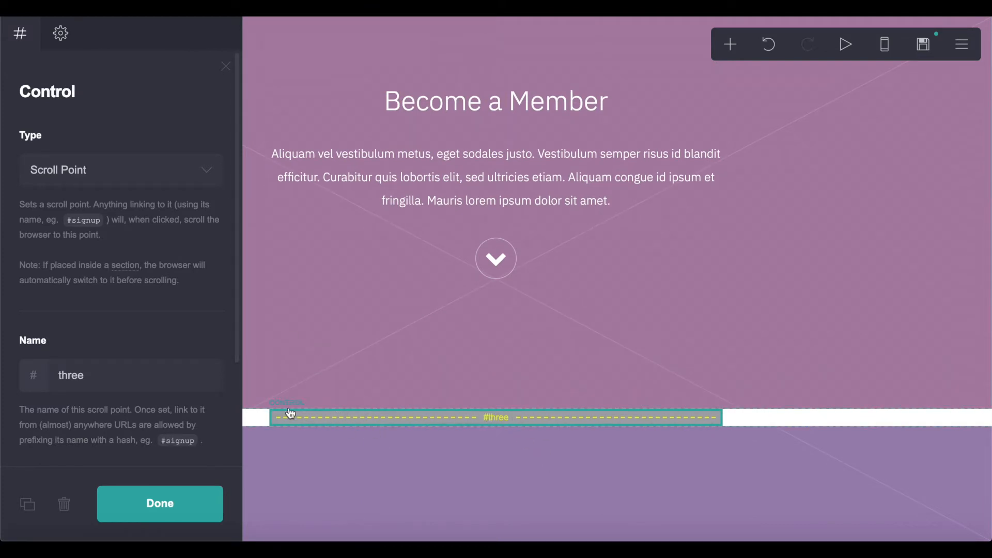
scroll(397, 333, up, 5)
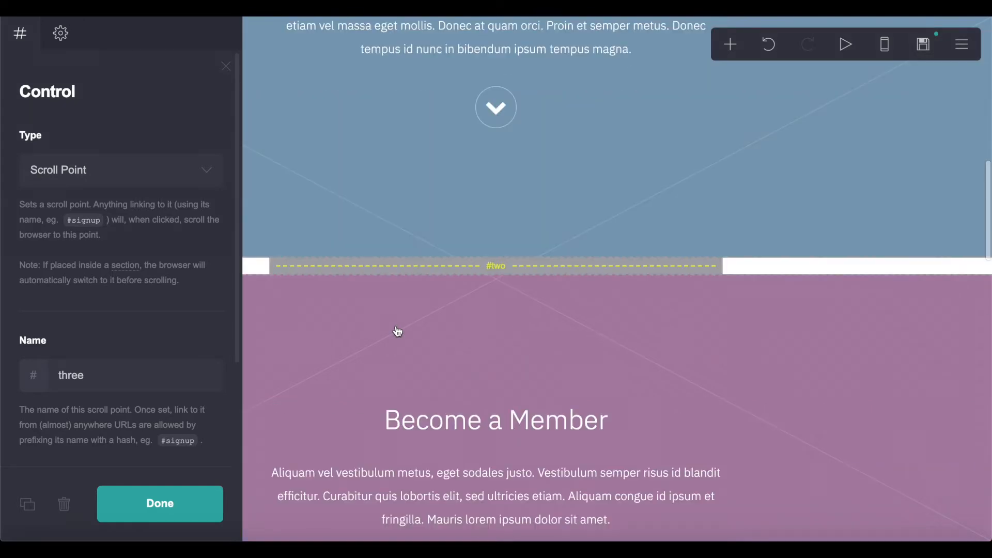
scroll(480, 273, up, 5)
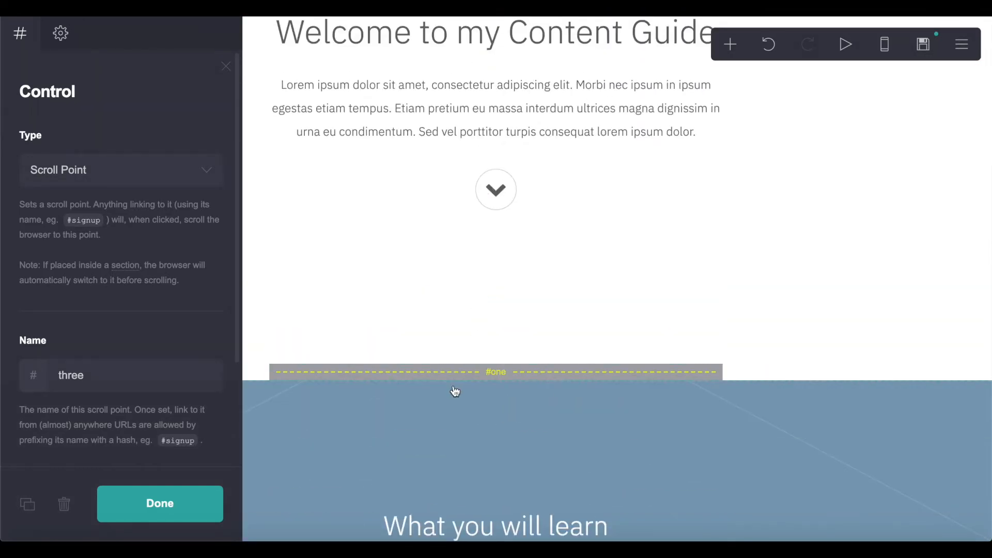
scroll(503, 358, up, 3)
scroll(569, 372, down, 5)
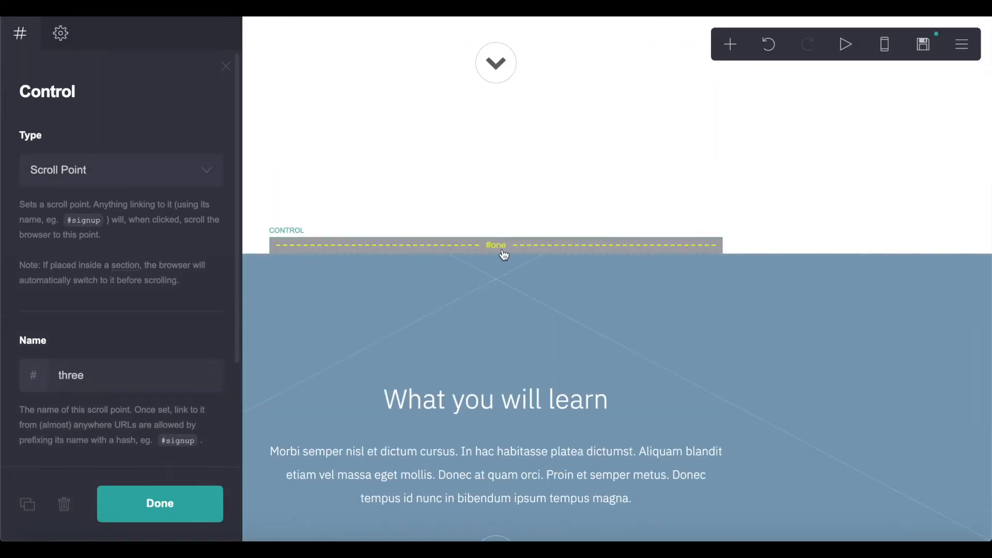
scroll(511, 217, down, 2)
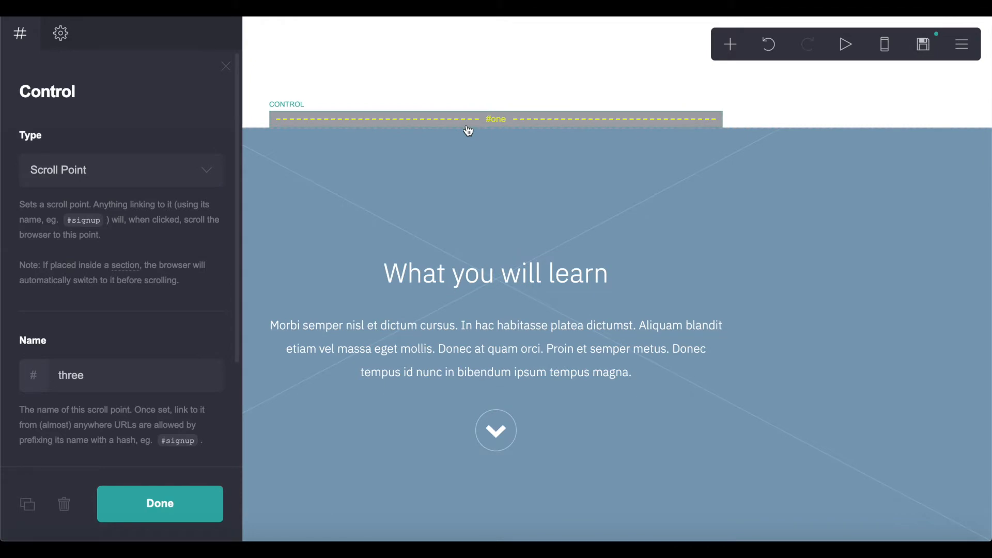
scroll(468, 131, down, 8)
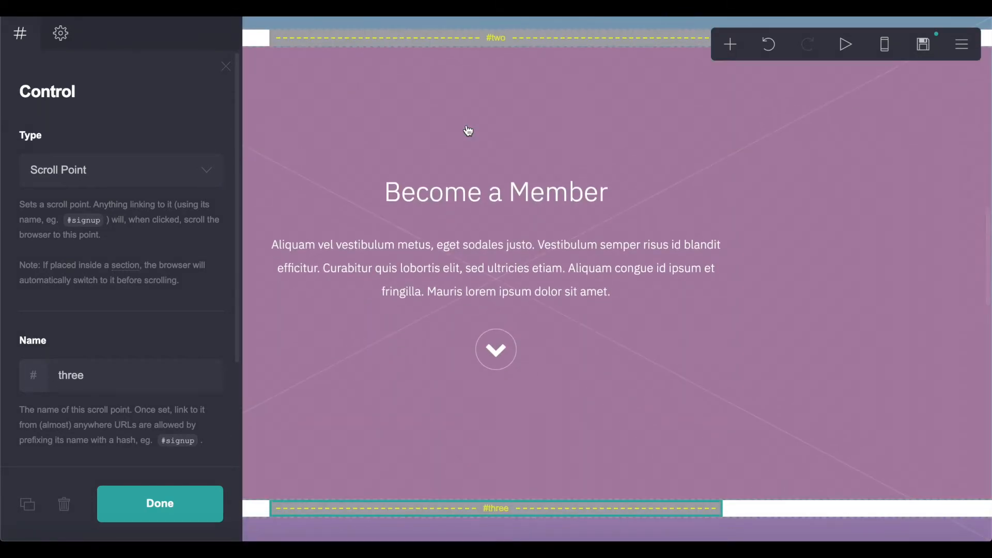
scroll(468, 130, up, 10)
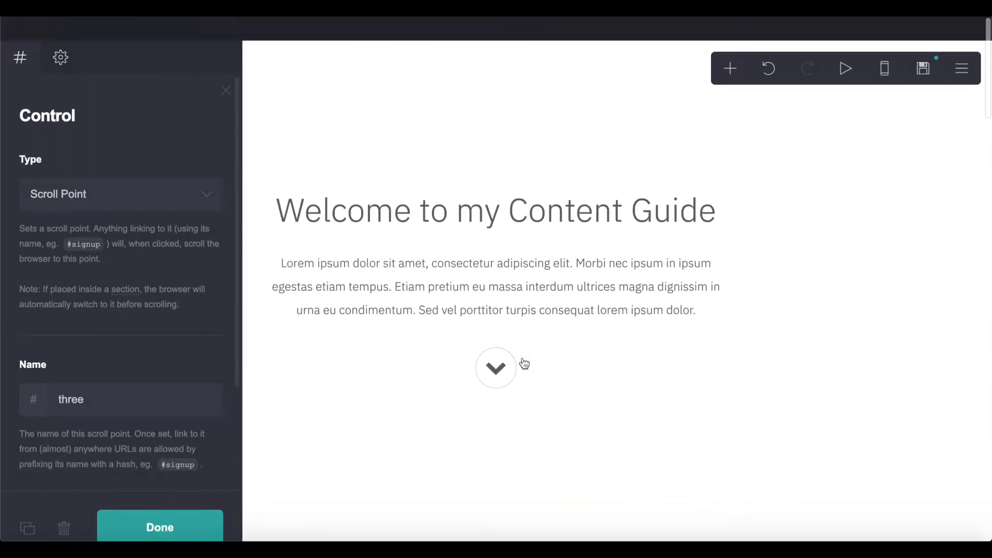
scroll(524, 364, down, 5)
- Give the What you will learn section a solid red #FF3333 background
click(842, 278)
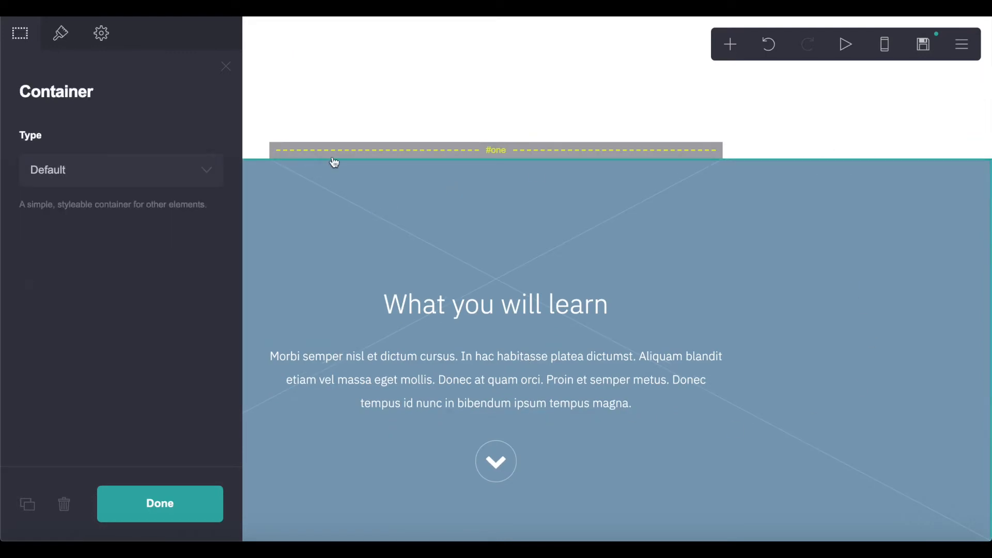
click(61, 33)
scroll(243, 380, down, 5)
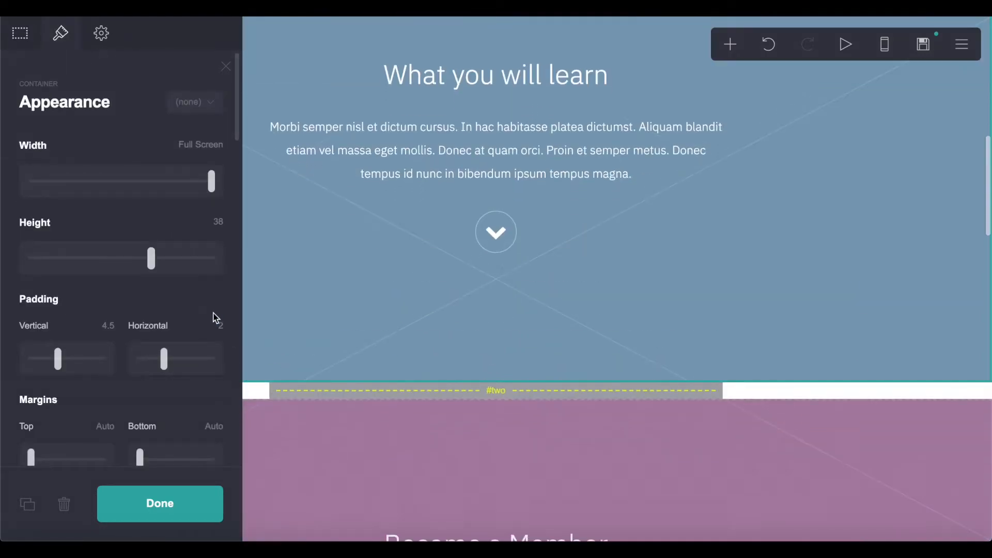
scroll(215, 310, down, 6)
scroll(31, 333, down, 5)
click(95, 310)
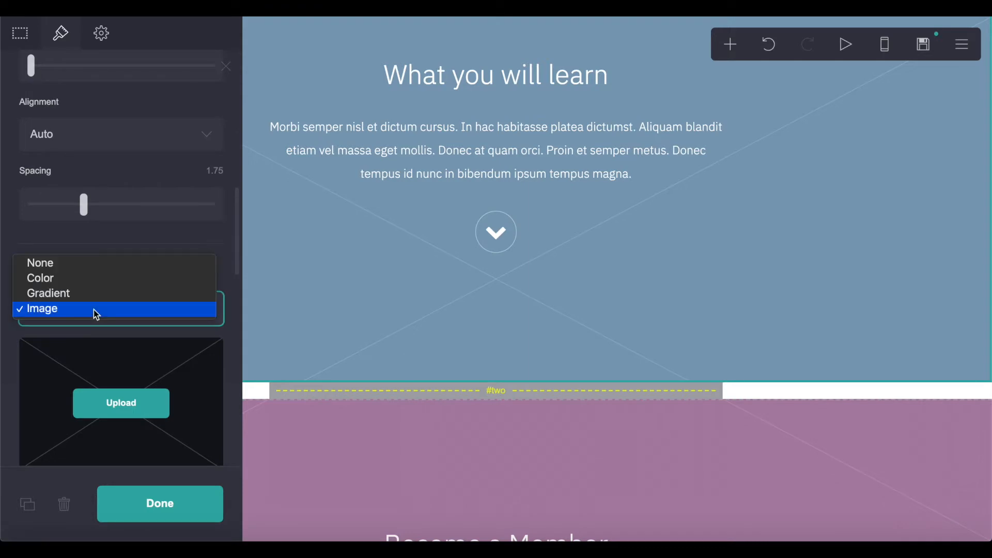
click(111, 278)
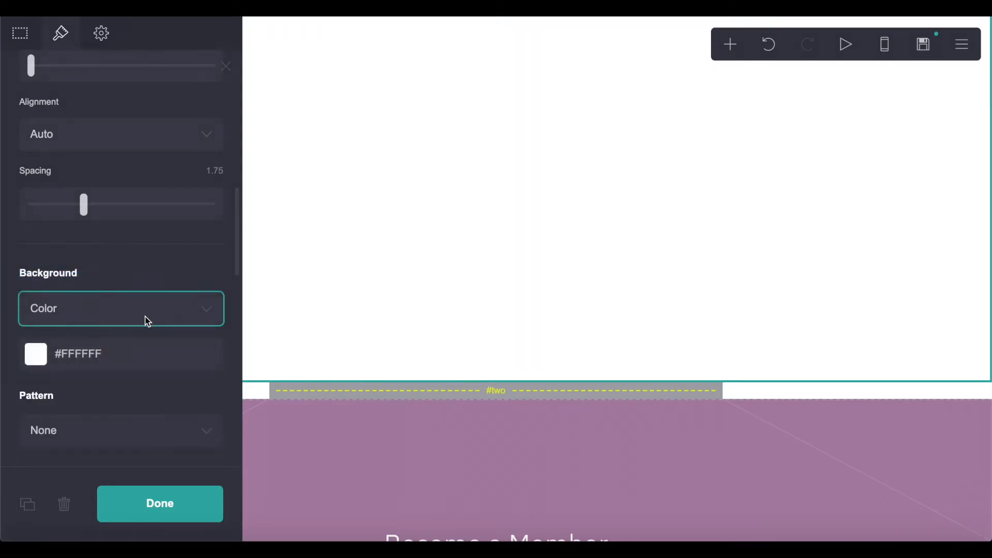
click(118, 344)
drag(207, 386, 183, 379)
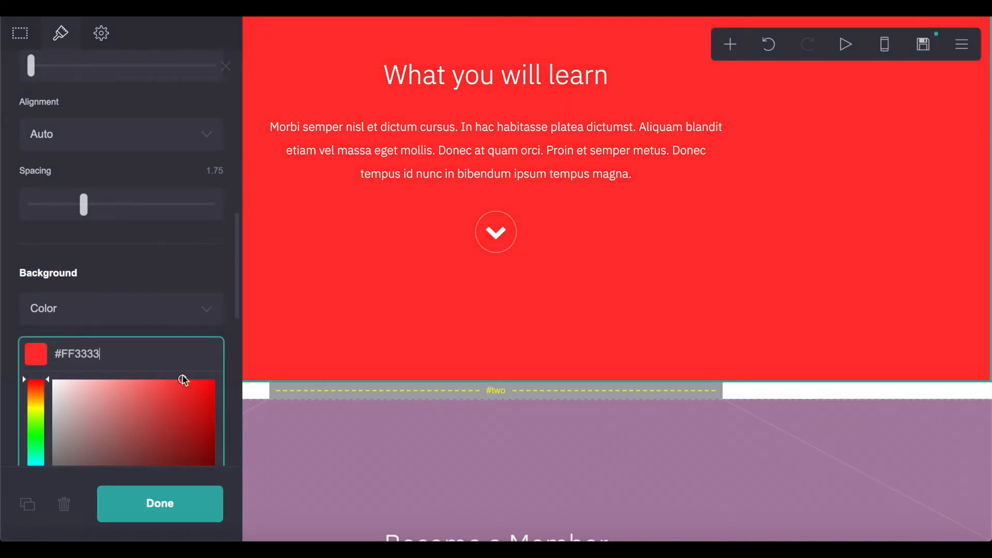
scroll(495, 212, down, 5)
click(441, 179)
- Give the Become a Member section a solid blue #1138C2 background
click(65, 36)
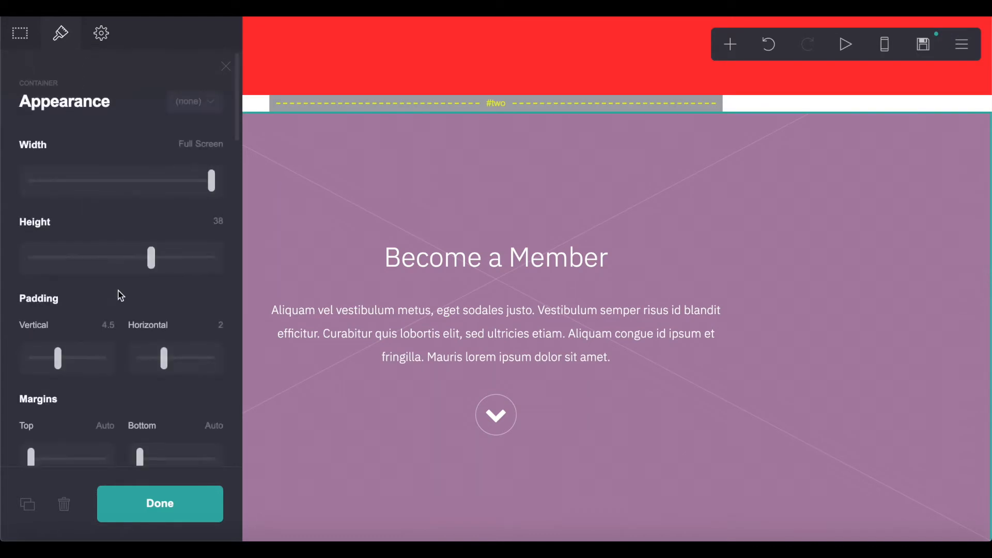
scroll(120, 295, down, 5)
scroll(118, 295, down, 7)
click(112, 209)
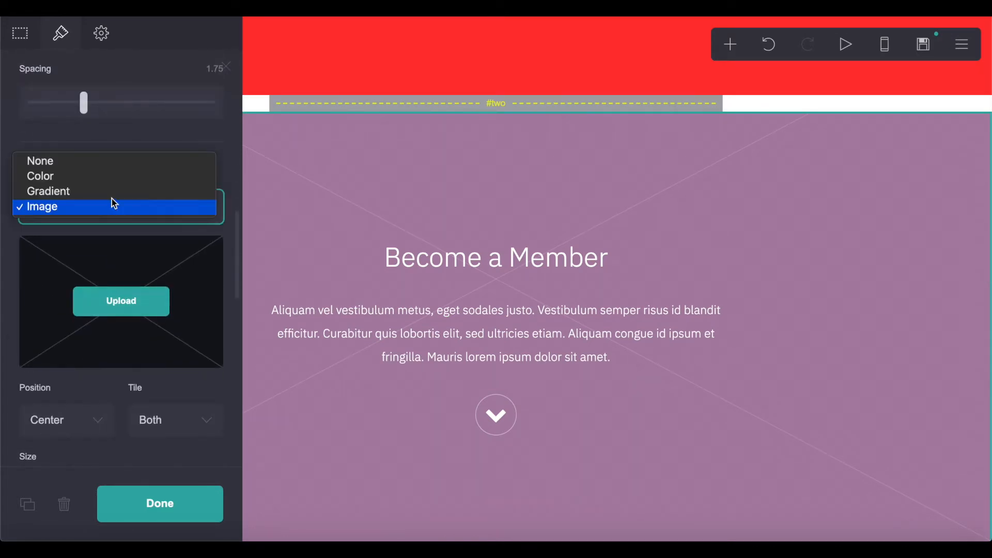
click(111, 176)
click(122, 257)
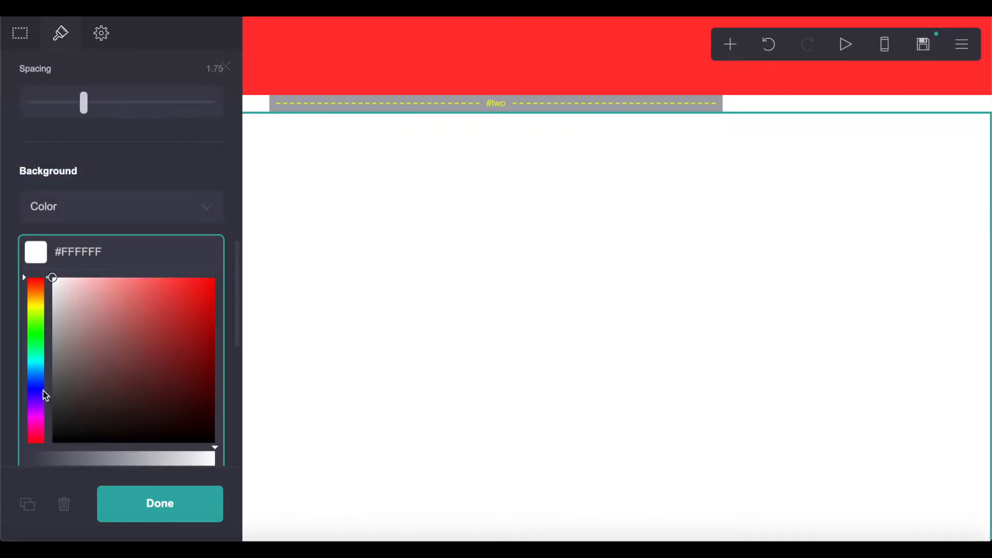
click(43, 385)
click(161, 365)
click(201, 317)
scroll(429, 207, down, 5)
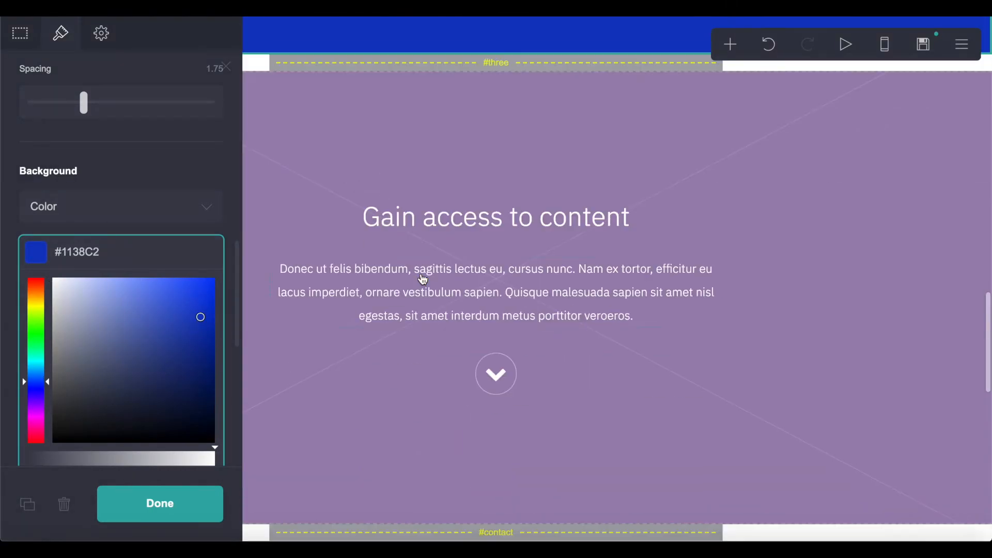
- Give the Gain access to content section a solid green #0E9C02 background
click(433, 114)
scroll(93, 253, down, 7)
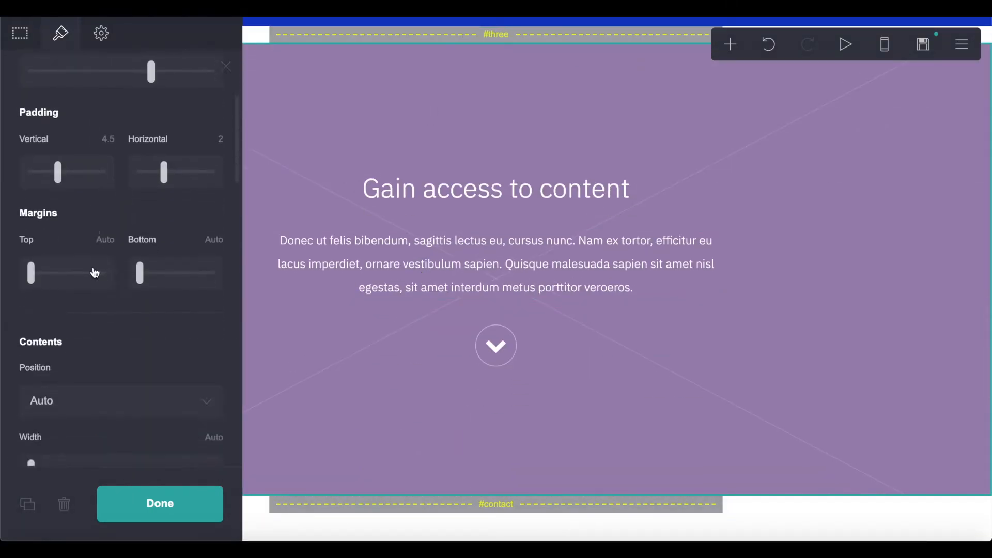
scroll(93, 274, down, 5)
click(89, 310)
click(89, 320)
click(98, 378)
click(34, 441)
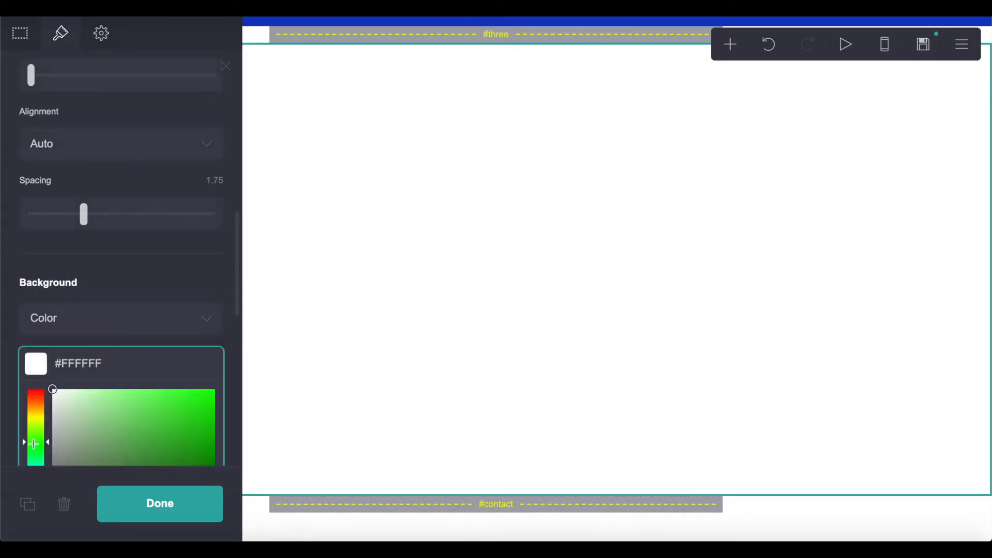
click(215, 454)
scroll(405, 354, down, 9)
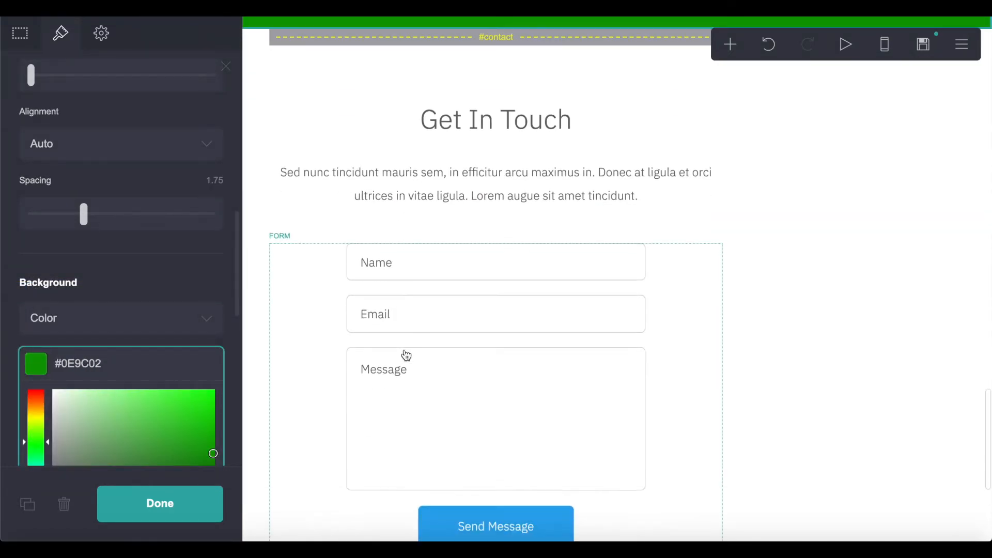
- Delete the contact form and the paragraph under Get In Touch
click(507, 97)
scroll(513, 104, down, 3)
click(418, 244)
click(307, 290)
click(385, 311)
click(301, 317)
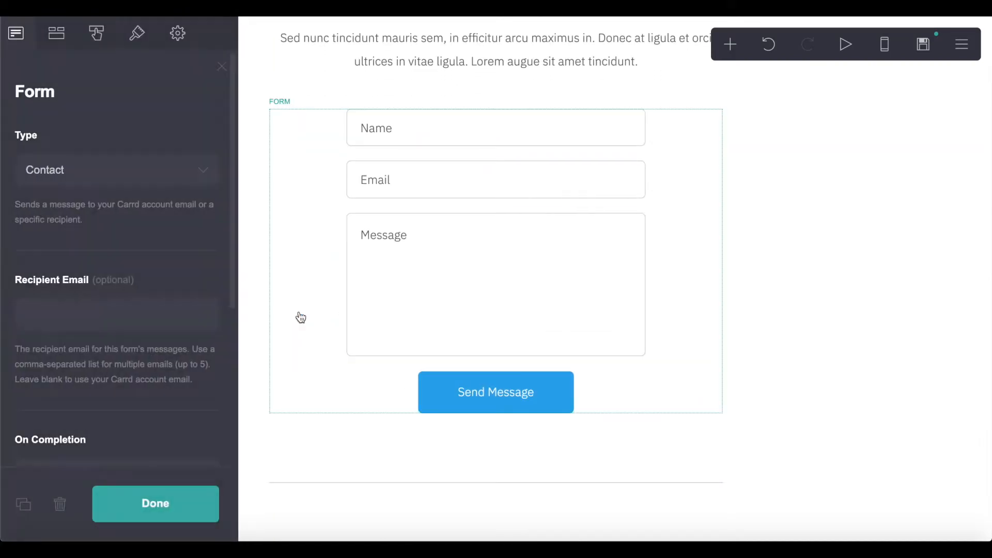
click(283, 316)
click(66, 505)
click(422, 285)
click(64, 504)
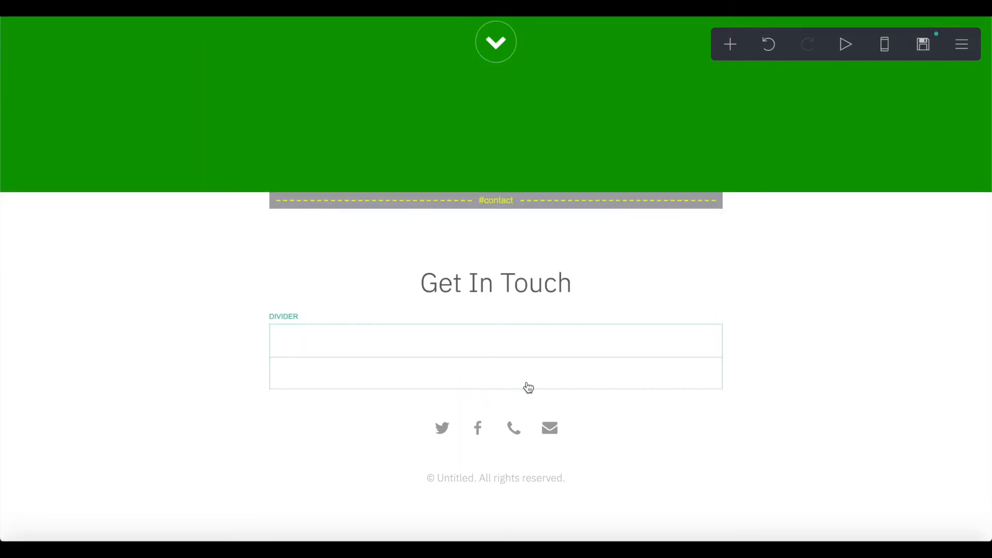
click(467, 289)
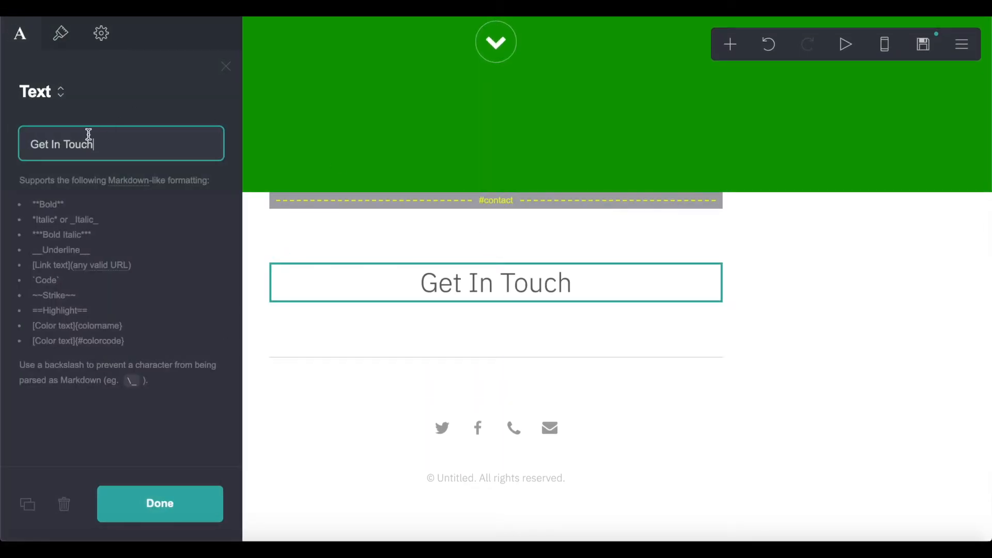
- Change the heading to 'Sign up now !' and add a 'Signup/Login' button beneath it
triple_click(71, 150)
text(Sign up now )
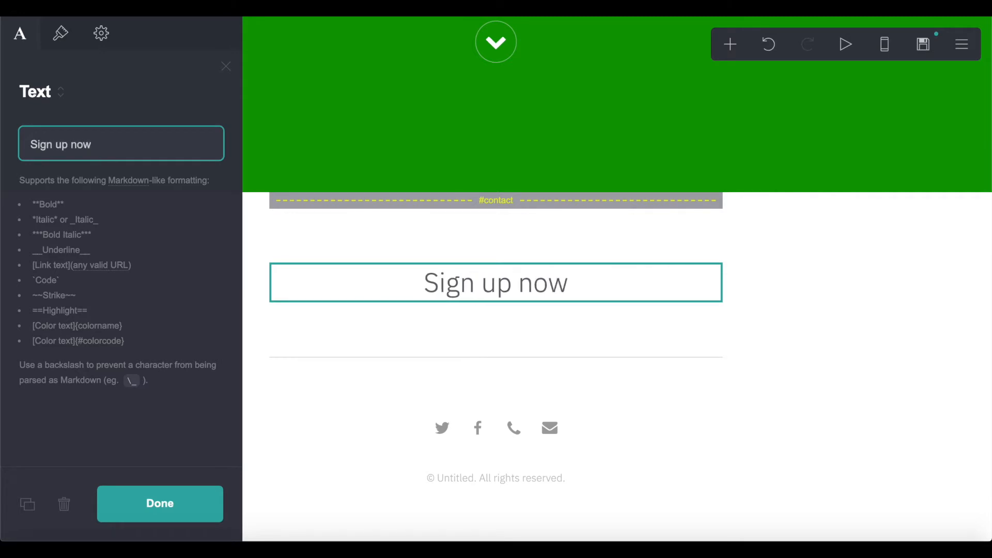
text(!)
click(730, 44)
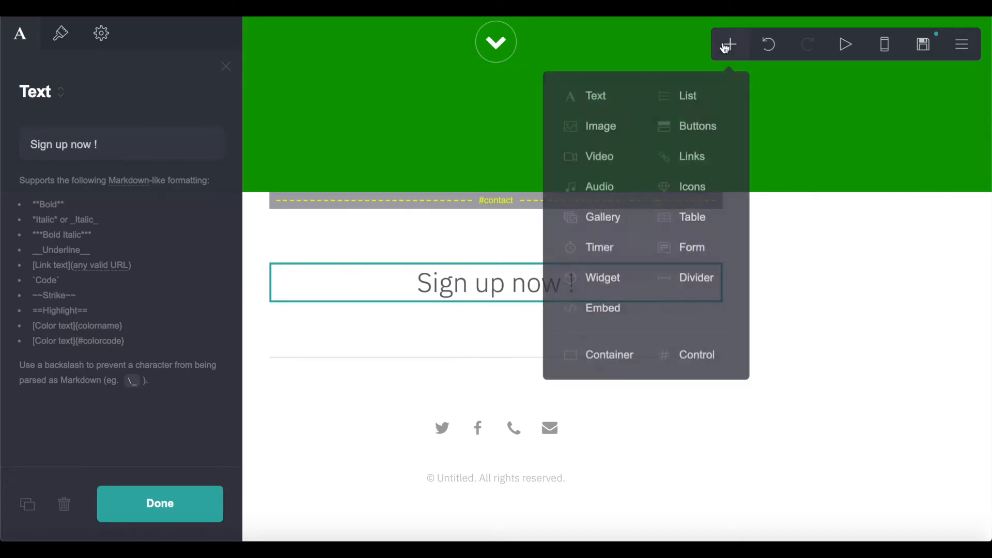
click(692, 127)
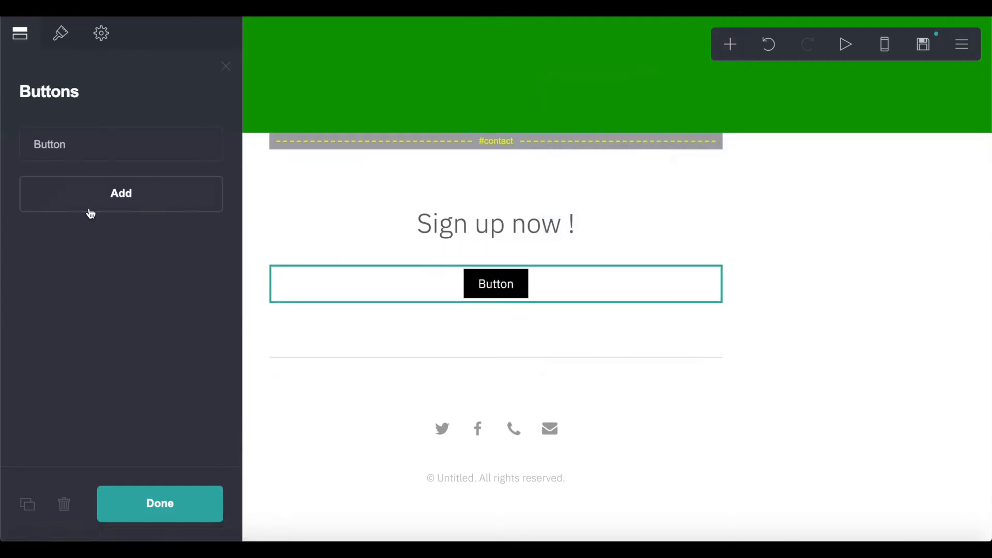
click(61, 164)
click(97, 222)
double_click(98, 221)
text(Signup/Login)
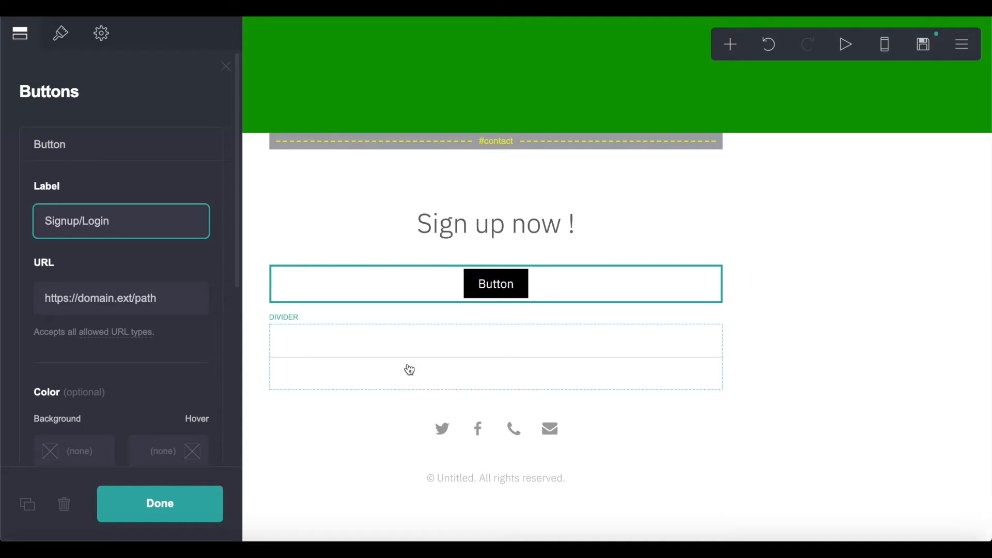
click(579, 336)
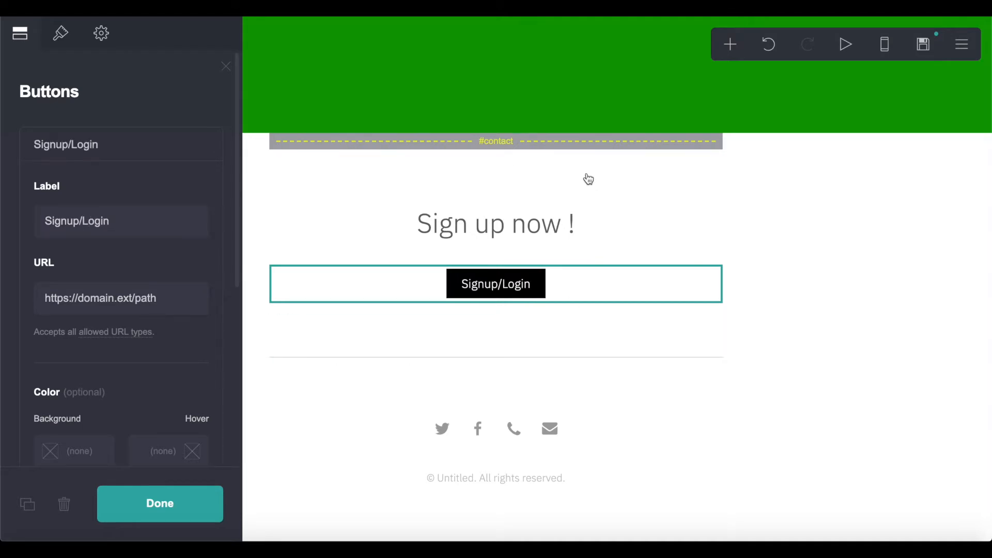
- Give the button a dark green #007012 background and 0.5 corner rounding
click(62, 29)
scroll(57, 336, down, 2)
click(54, 228)
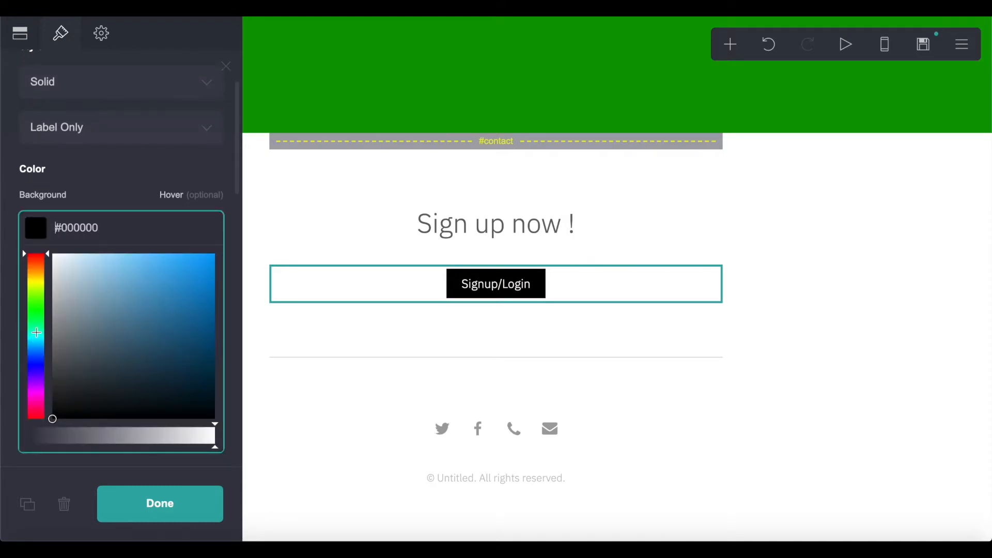
click(35, 313)
drag(175, 288, 234, 345)
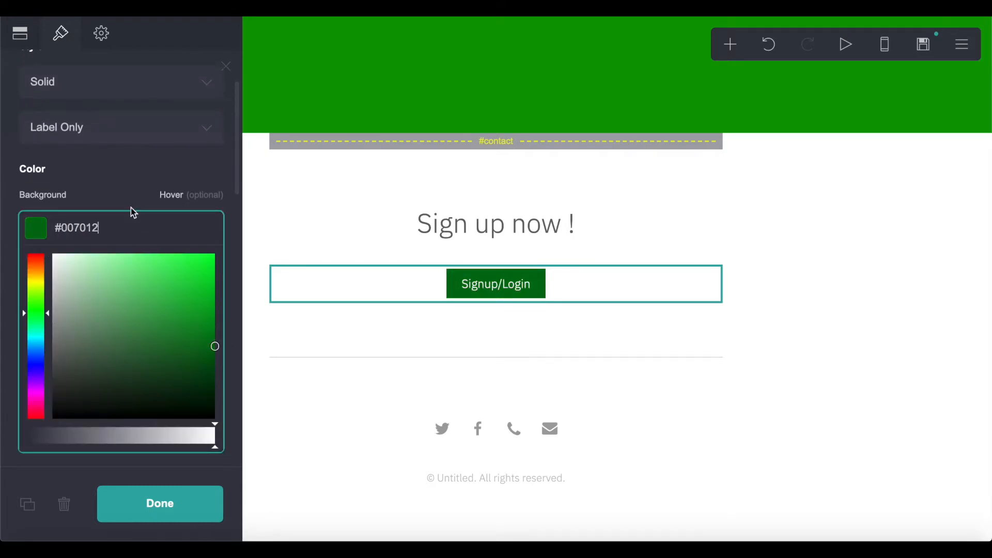
click(111, 184)
scroll(110, 184, down, 3)
drag(32, 289, 77, 290)
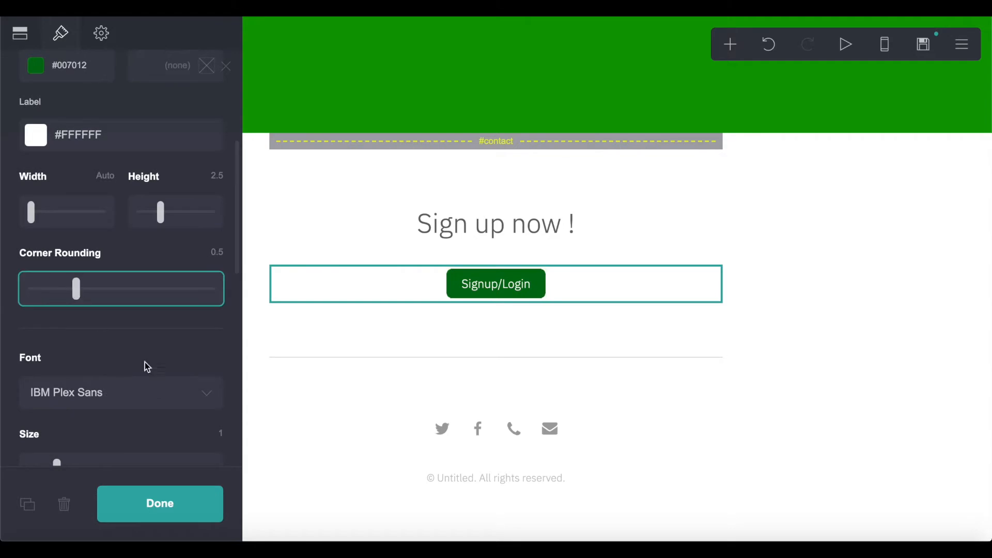
scroll(120, 265, up, 3)
click(571, 327)
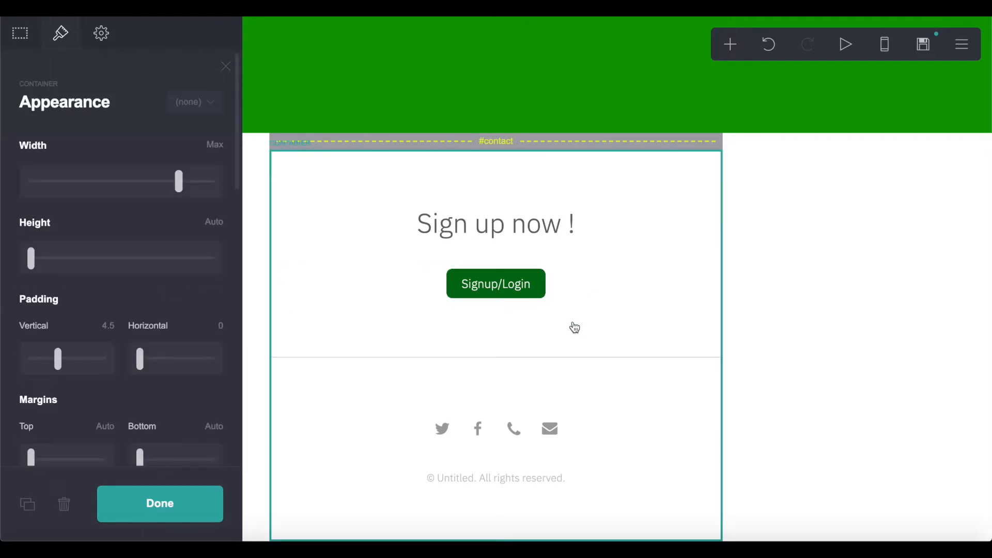
click(964, 294)
- Add a new Section Break control at the bottom of the page
click(731, 44)
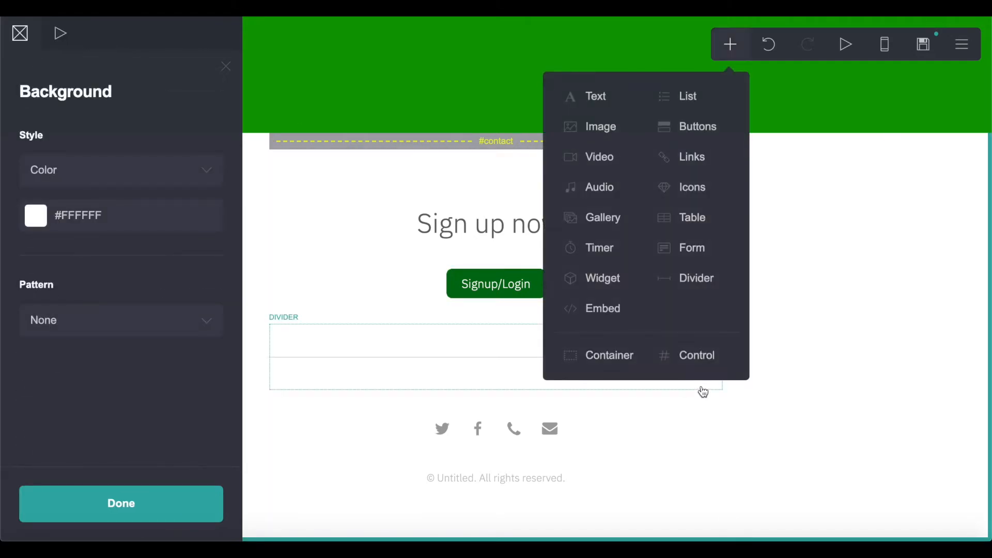
click(699, 367)
click(147, 173)
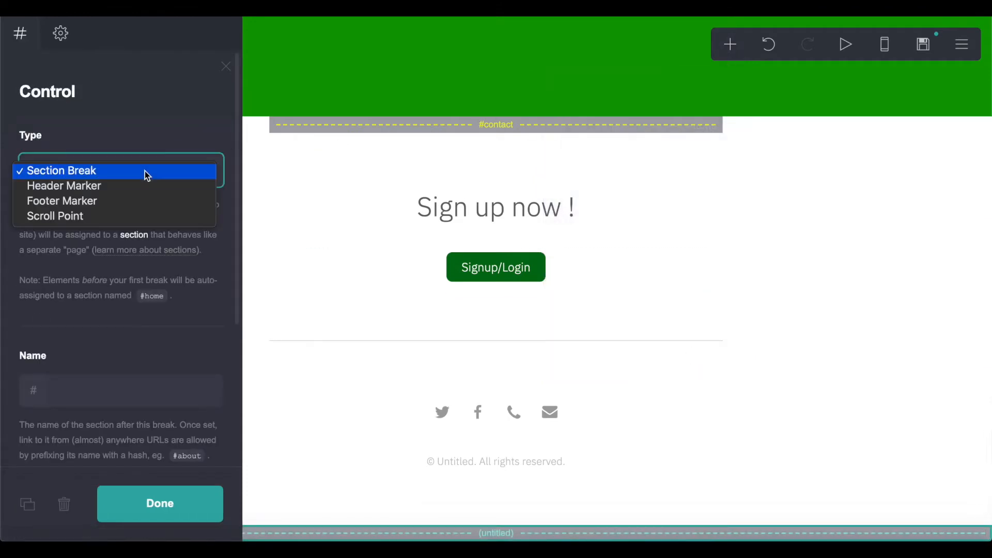
click(97, 174)
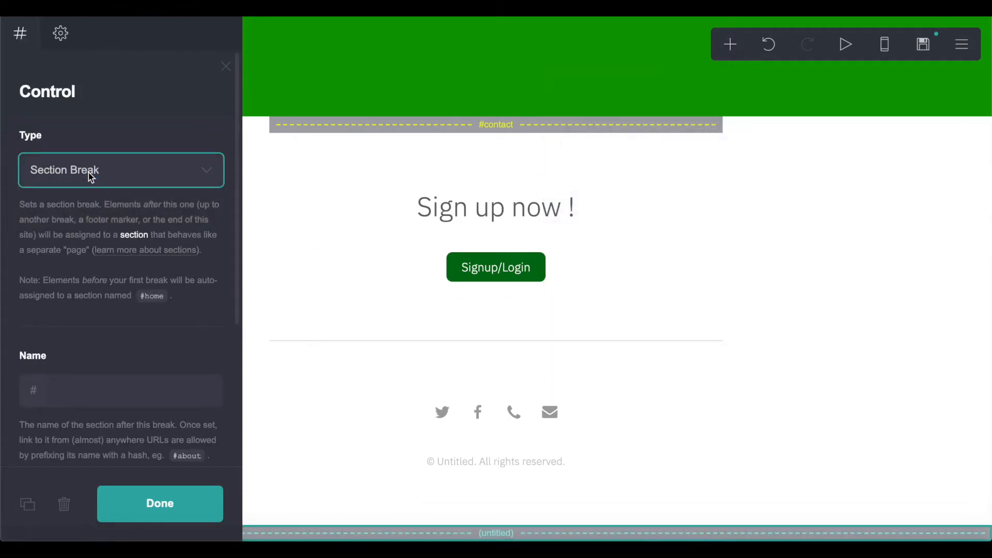
- Name the untitled section break 'premium' so it becomes #premium
click(677, 310)
mouse_move(487, 517)
click(452, 533)
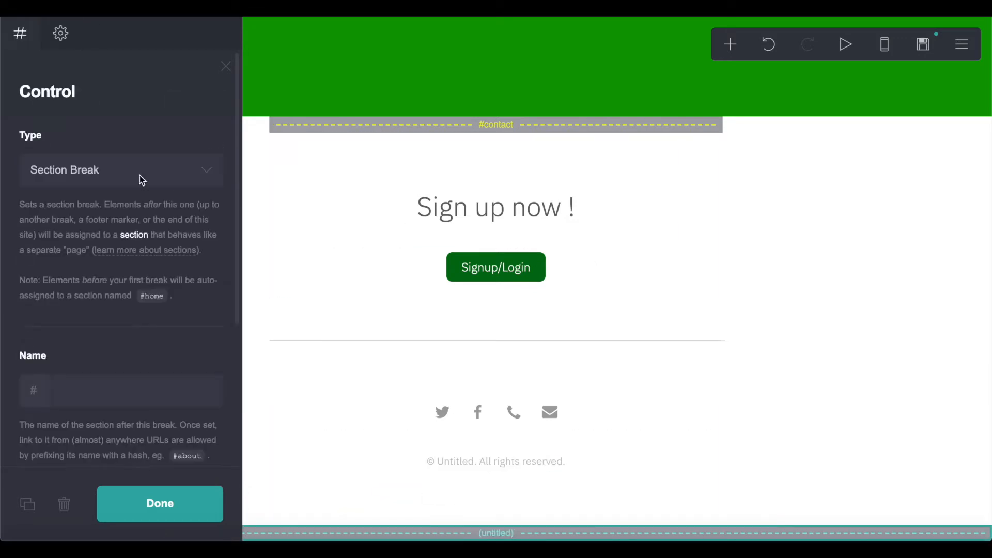
click(74, 391)
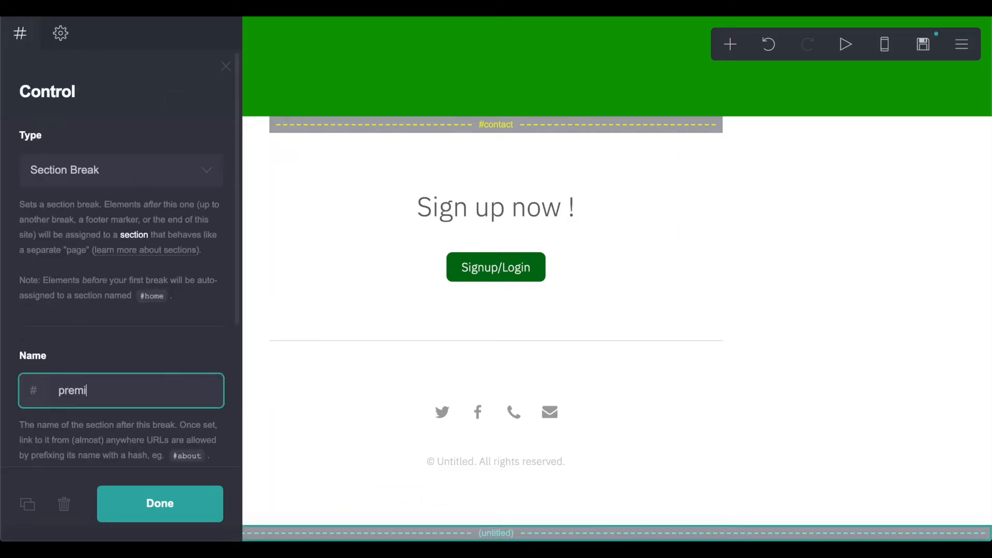
click(316, 294)
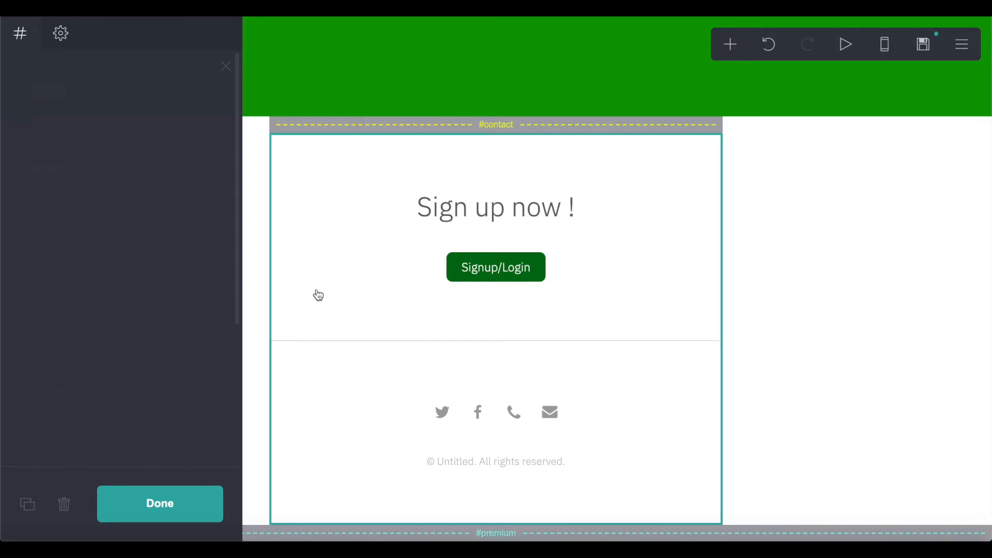
click(898, 317)
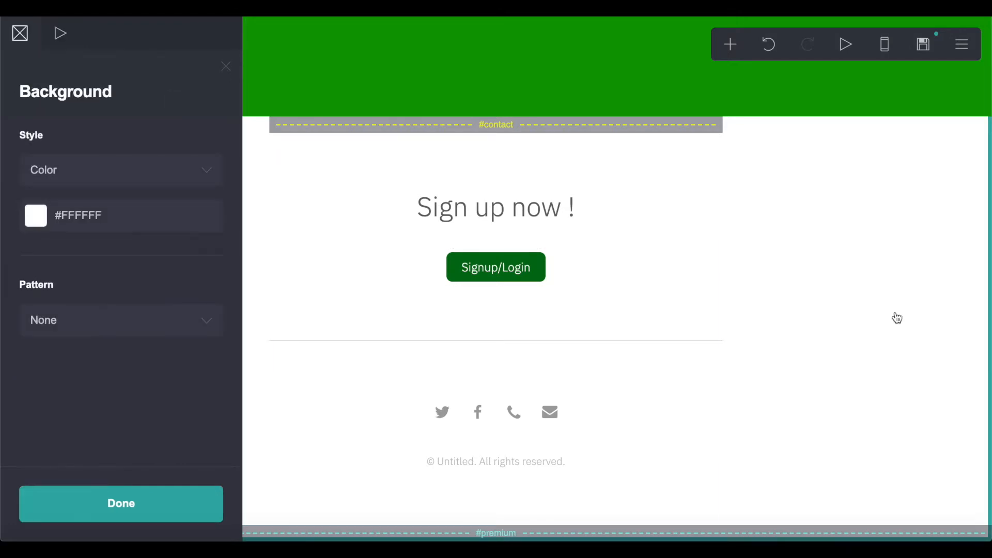
- Add a text block in #premium reading 'Premium Content'
click(726, 43)
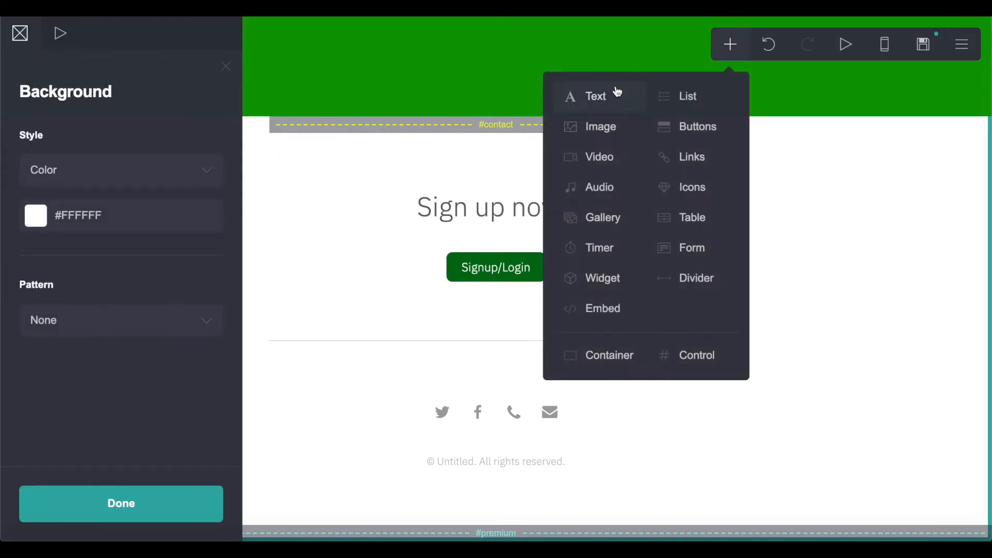
click(618, 93)
click(101, 144)
text(Premium Content)
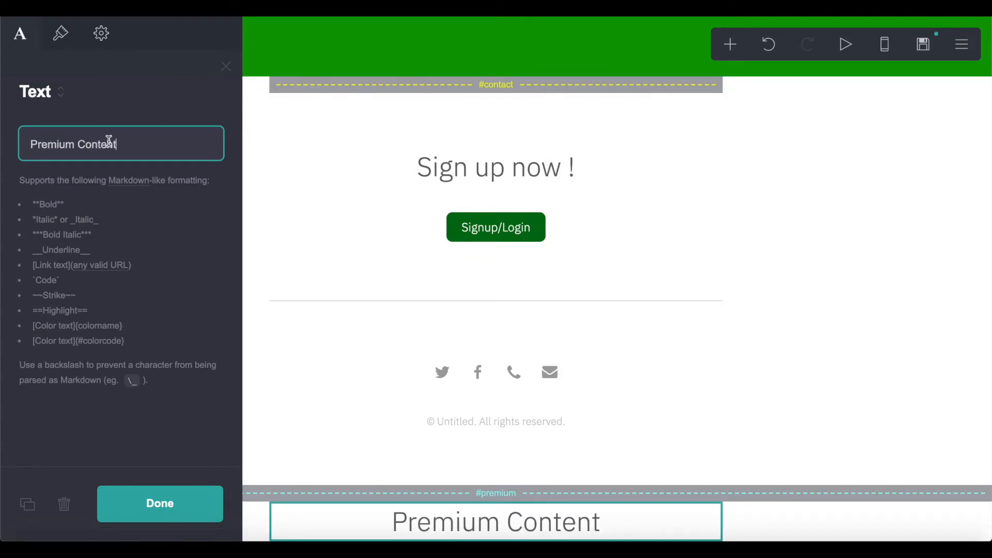
- Add a second text block 'Lorem Ipsum' below it with size 1.125
click(729, 45)
click(588, 104)
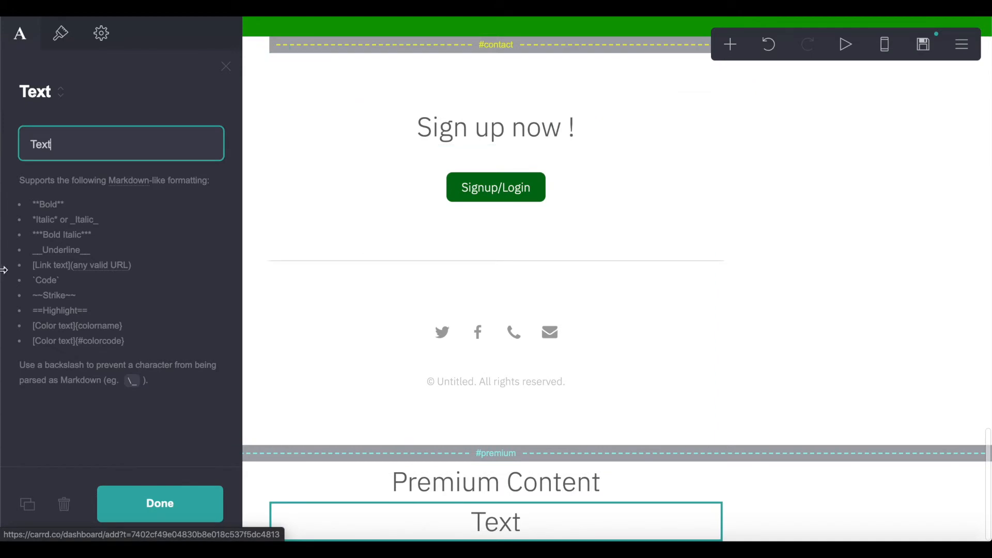
click(69, 31)
drag(52, 341, 50, 338)
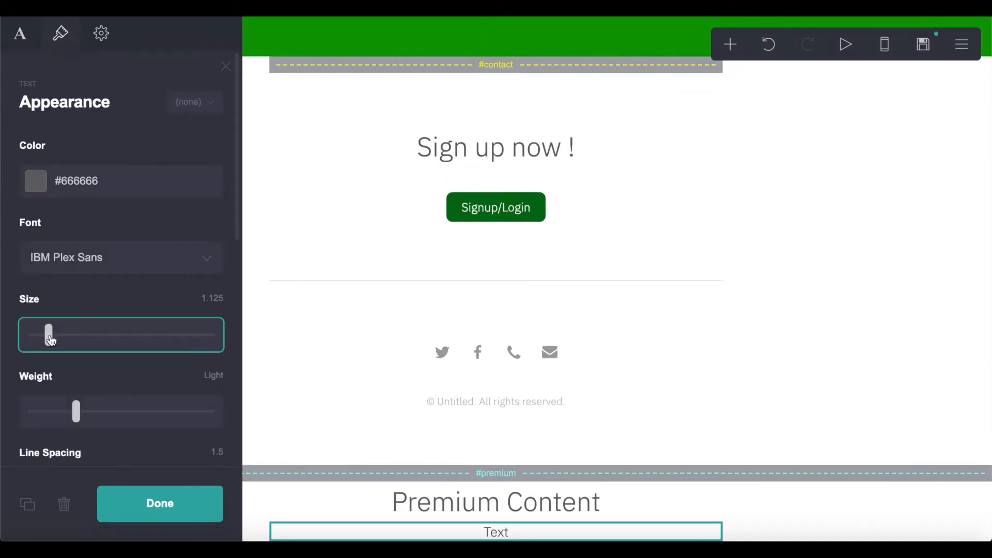
click(21, 35)
double_click(107, 137)
text(Lorem Ipsum)
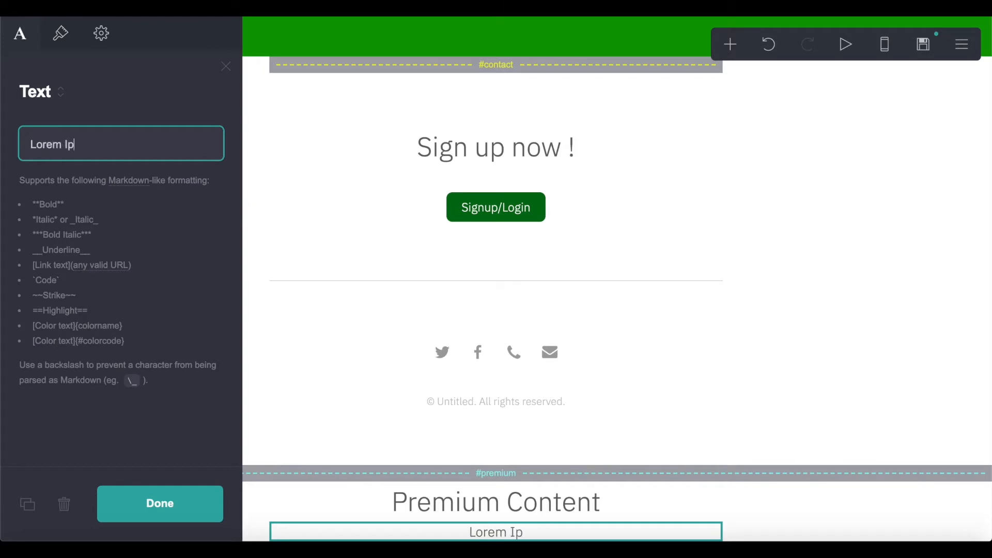
click(161, 503)
- Review the #premium section break's settings, then reselect the Lorem Ipsum block
scroll(457, 233, down, 7)
scroll(460, 140, down, 20)
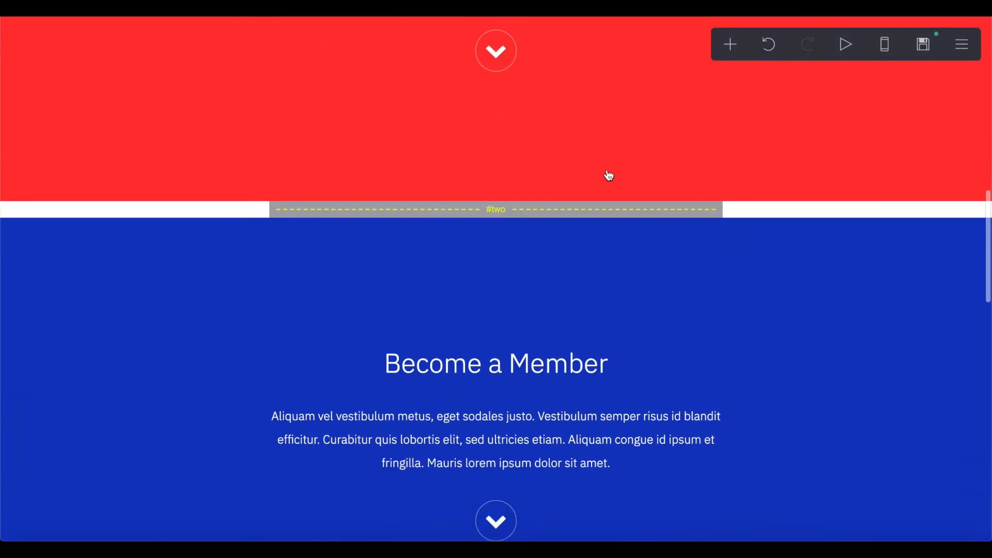
scroll(609, 175, down, 8)
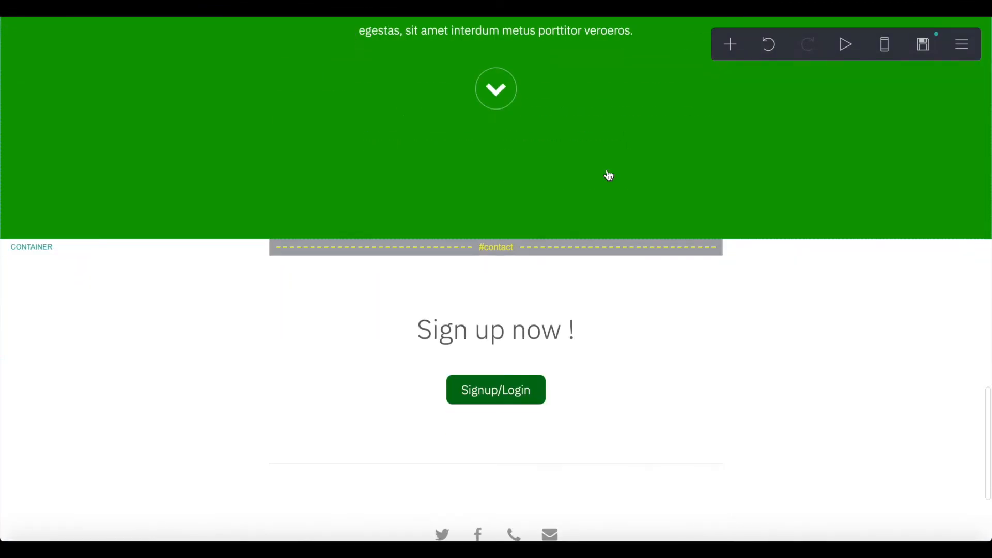
scroll(394, 237, down, 1)
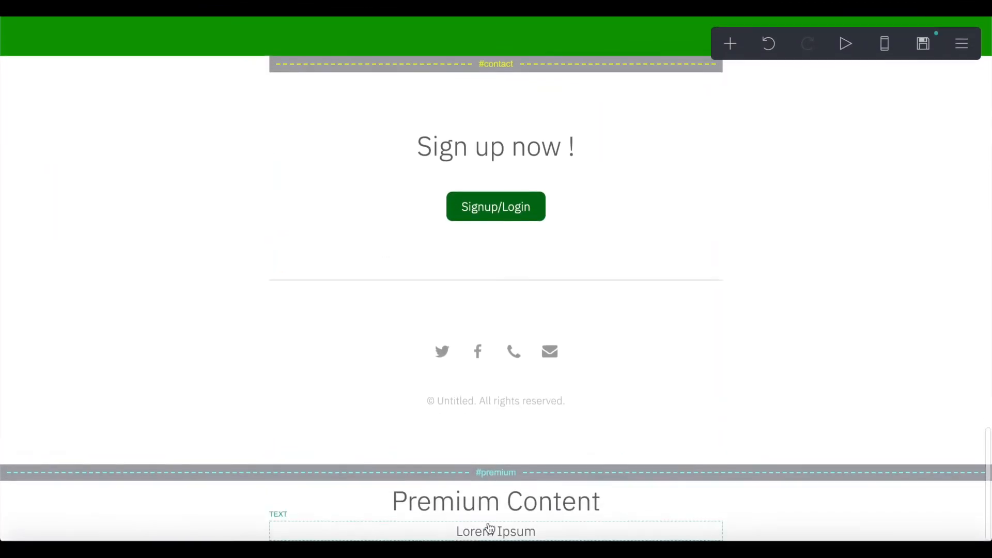
click(492, 472)
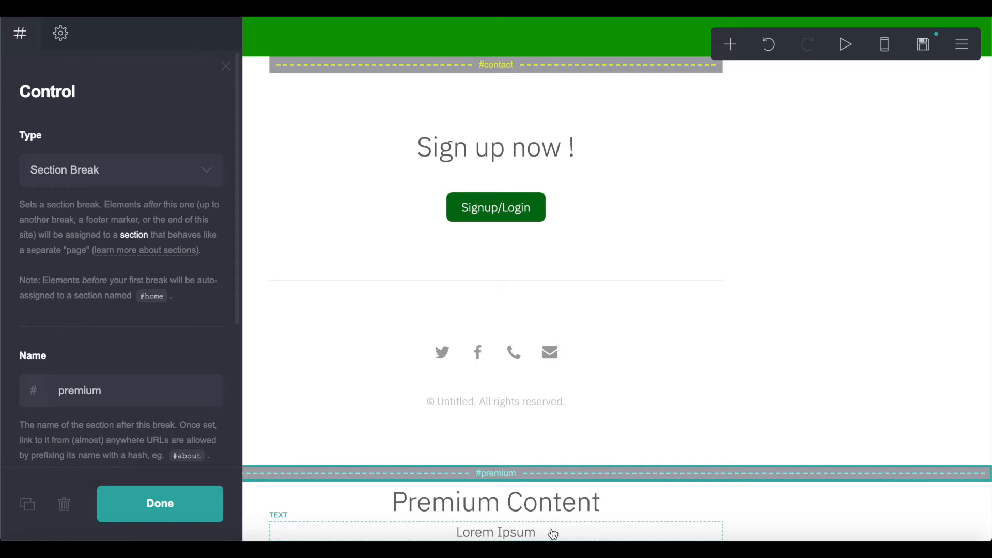
click(502, 473)
click(501, 473)
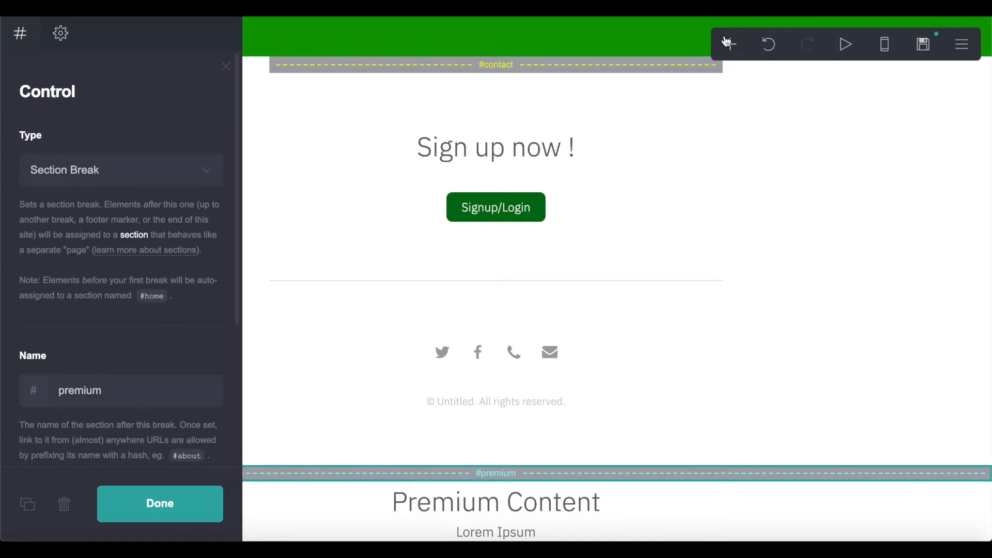
click(478, 533)
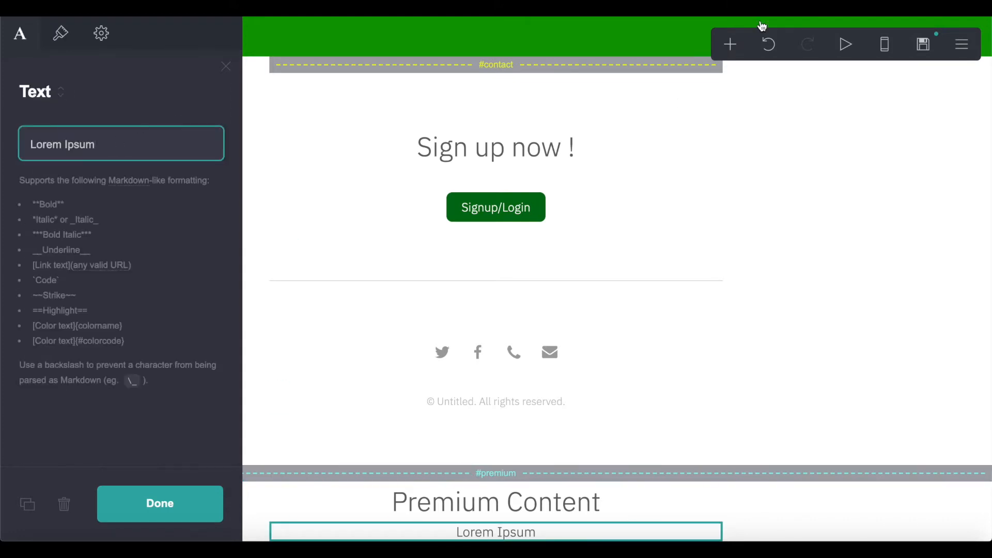
click(728, 43)
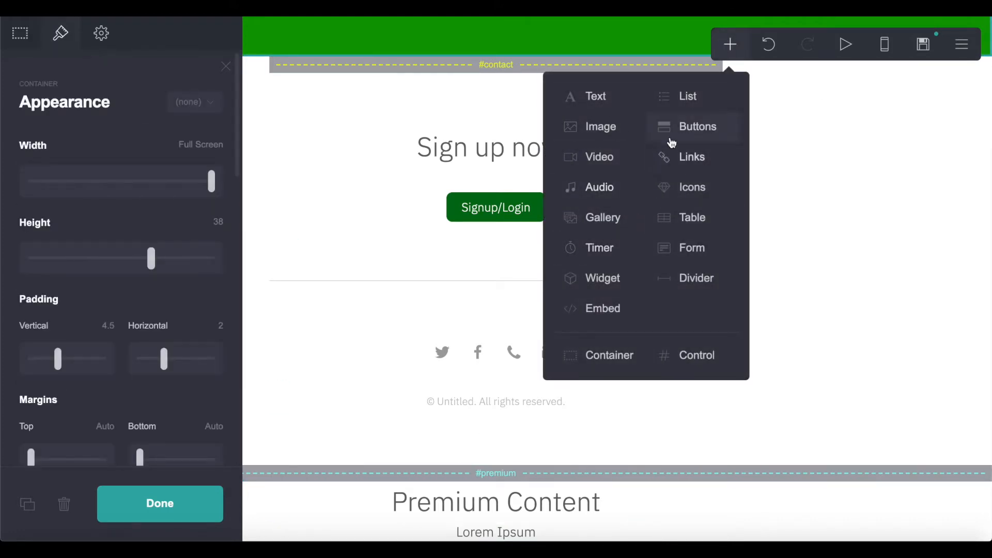
- Add an image below Lorem Ipsum in #premium and upload a tablet-and-phone photo
click(626, 131)
drag(535, 150, 516, 454)
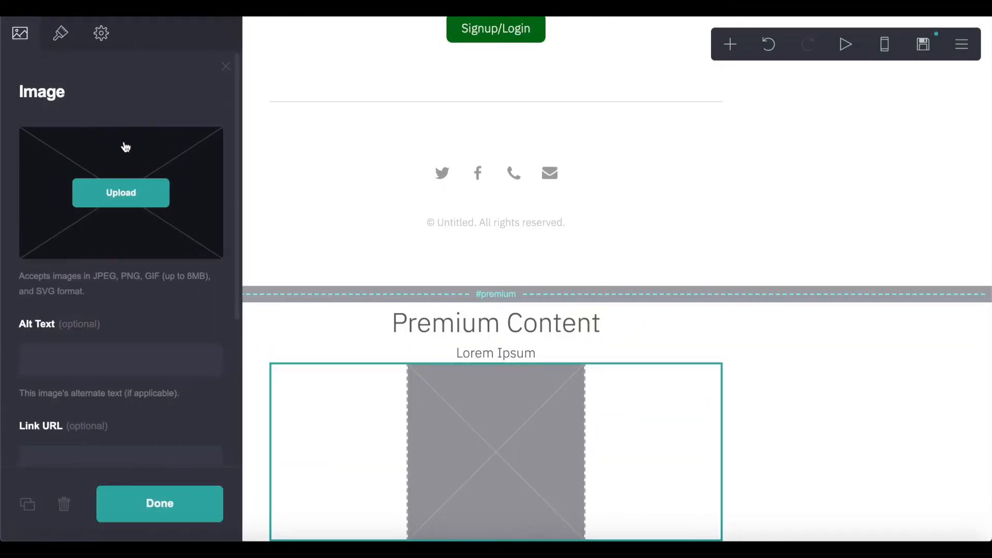
click(148, 188)
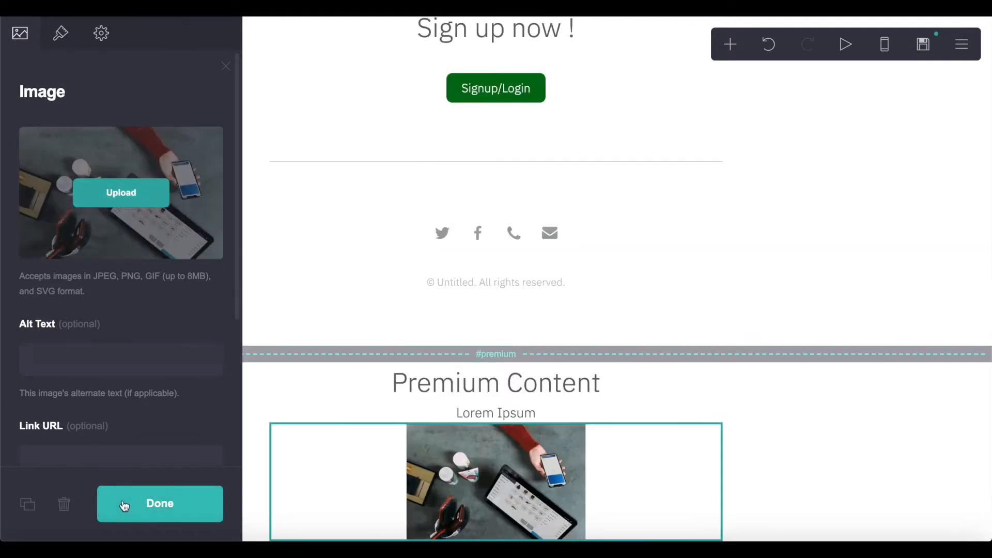
- Set the photo's height to 30.375 and width to 70.5
scroll(166, 176, down, 4)
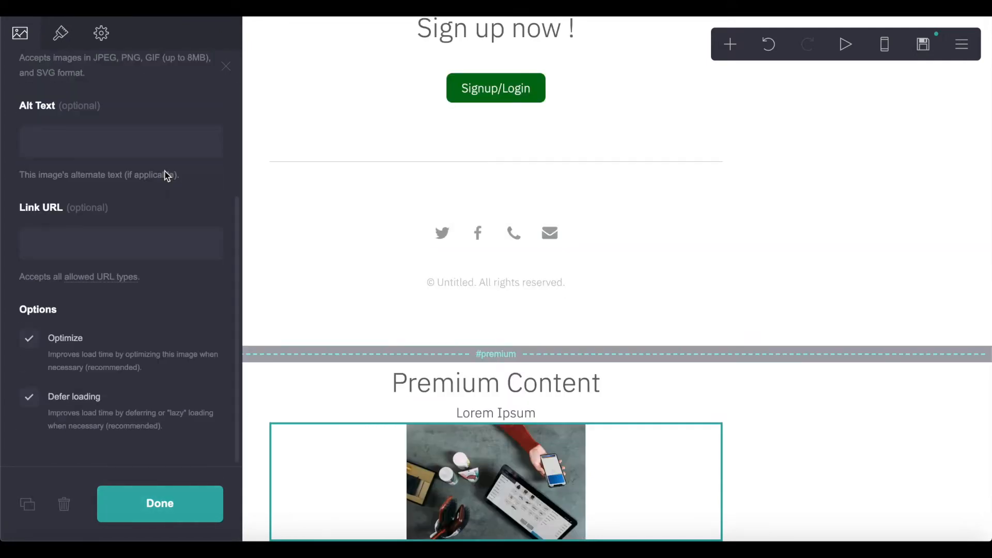
click(58, 36)
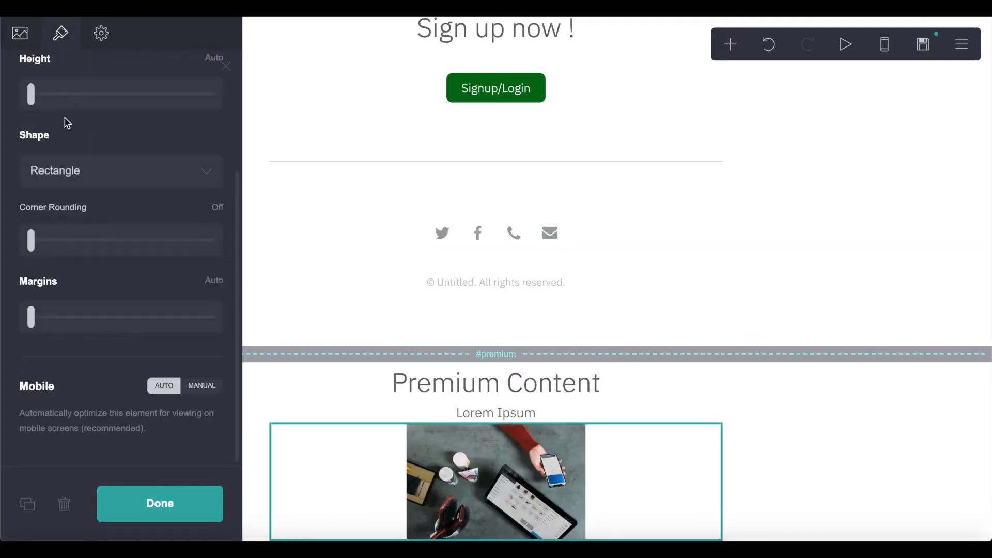
scroll(66, 122, up, 1)
drag(77, 125, 139, 124)
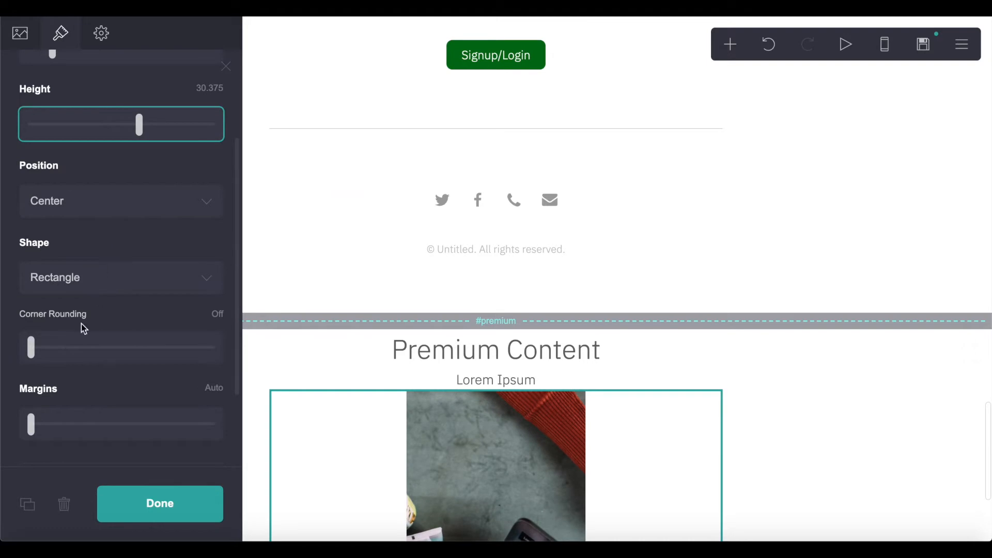
scroll(69, 343, up, 3)
drag(99, 177, 136, 181)
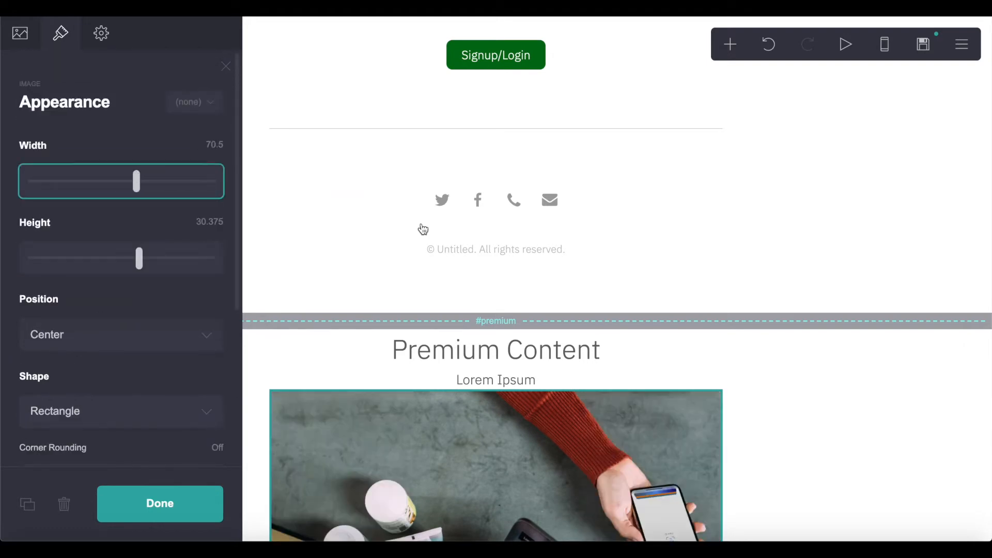
scroll(423, 228, down, 4)
click(729, 44)
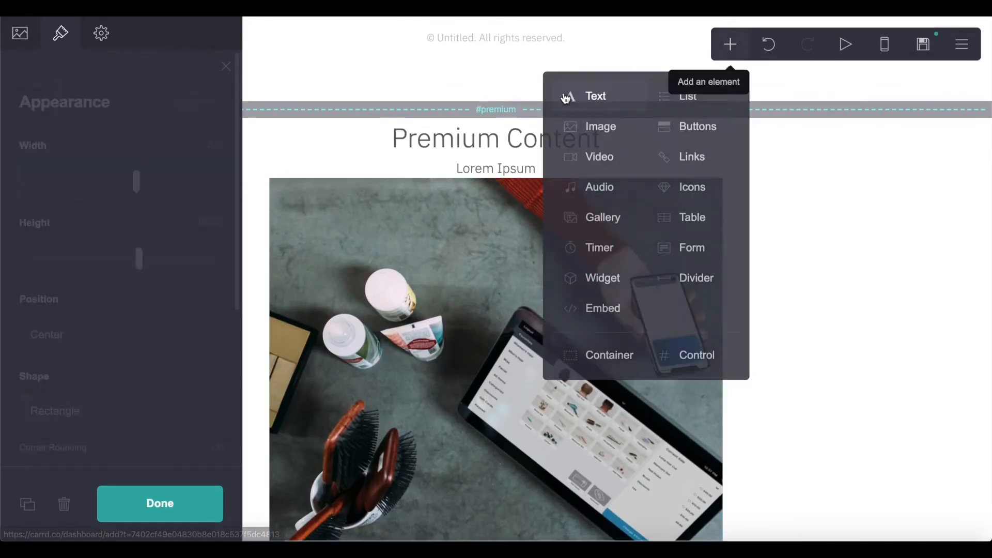
- Add a placeholder text line under the photo and give the site description 'Nocode HQ'
click(566, 98)
click(191, 501)
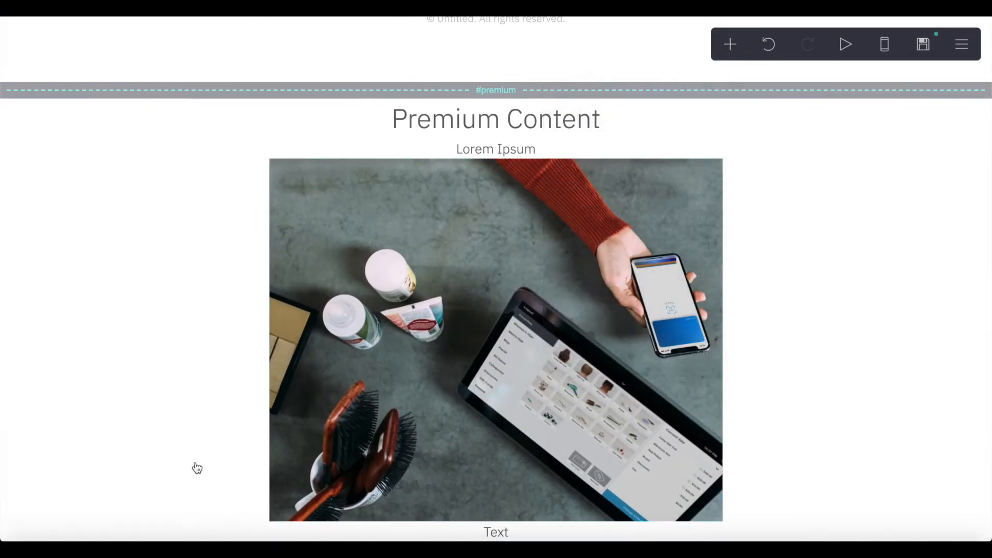
click(925, 54)
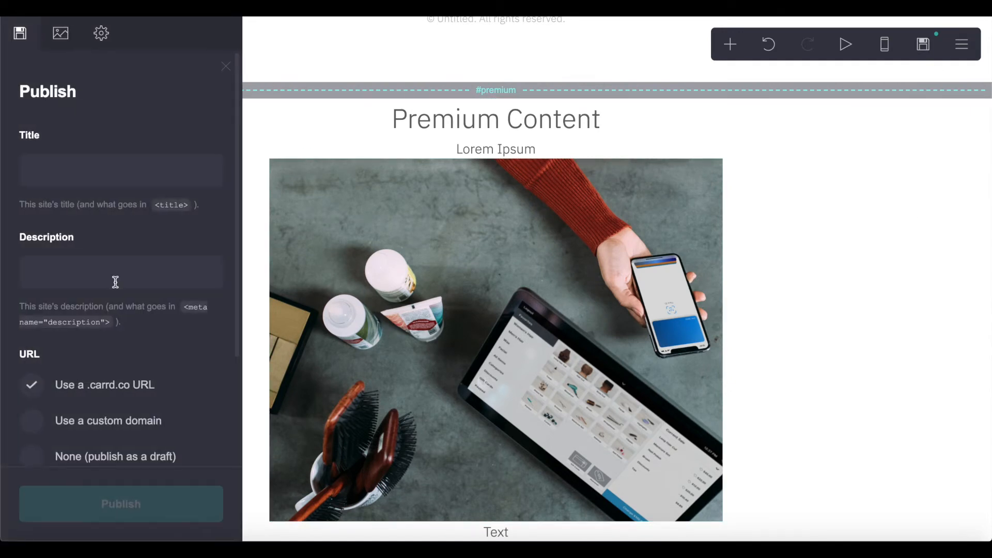
click(102, 176)
click(94, 273)
text(Nocode HQ)
- Publish the site at nocodehq.carrd.co and open the live page
scroll(197, 246, down, 3)
click(87, 350)
text(nocodehq)
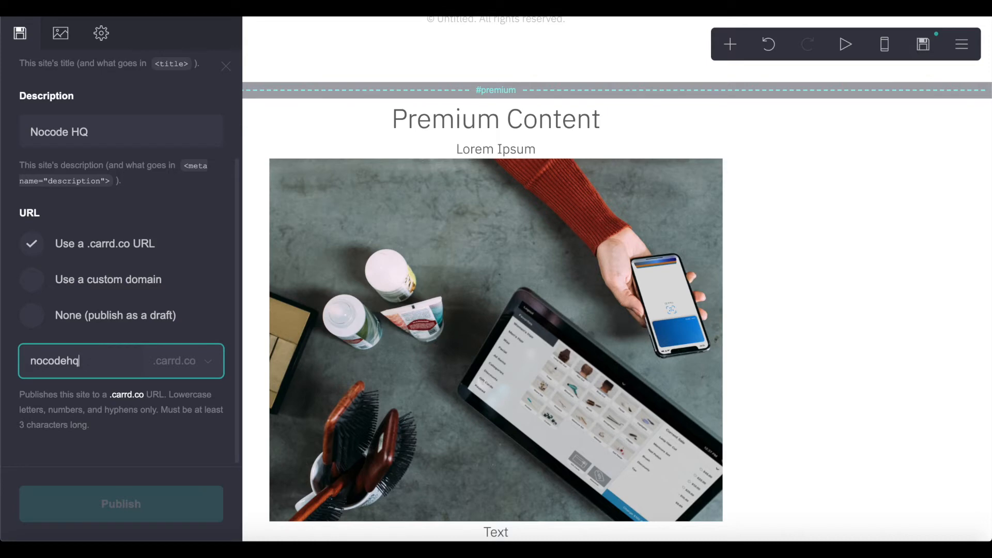
click(80, 429)
click(117, 489)
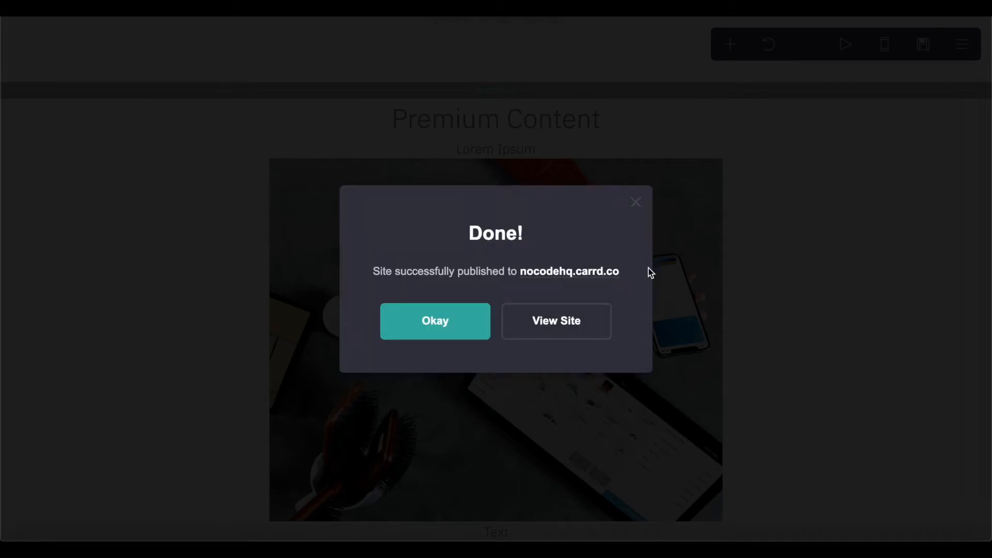
click(586, 325)
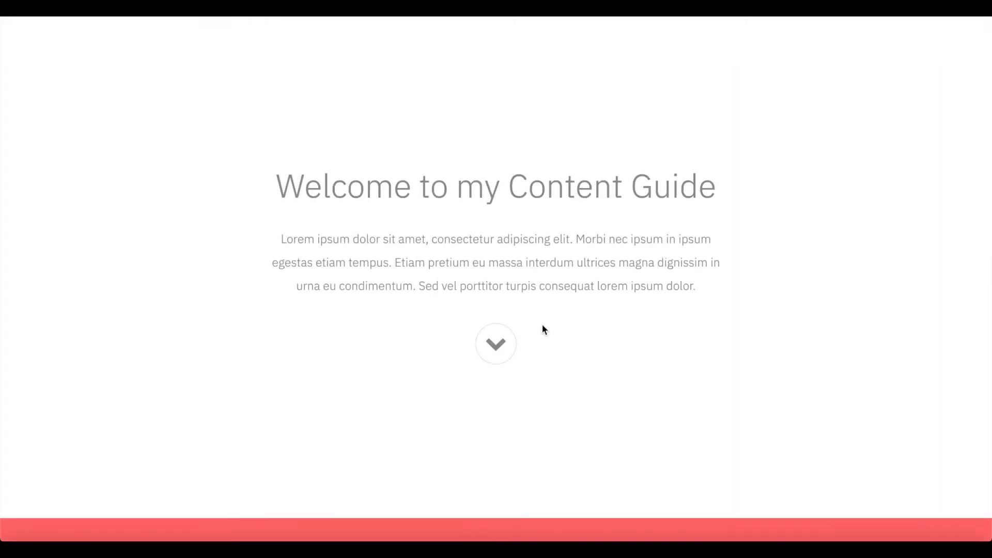
- Load the live site's #premium URL to confirm it opens without login, then test Signup/Login
scroll(501, 171, down, 10)
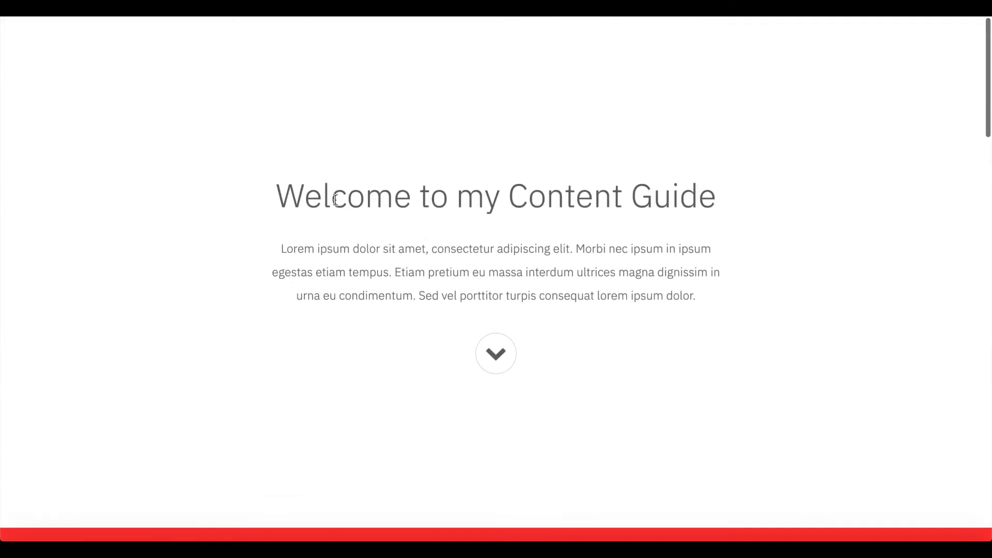
scroll(345, 171, down, 3)
scroll(344, 171, down, 20)
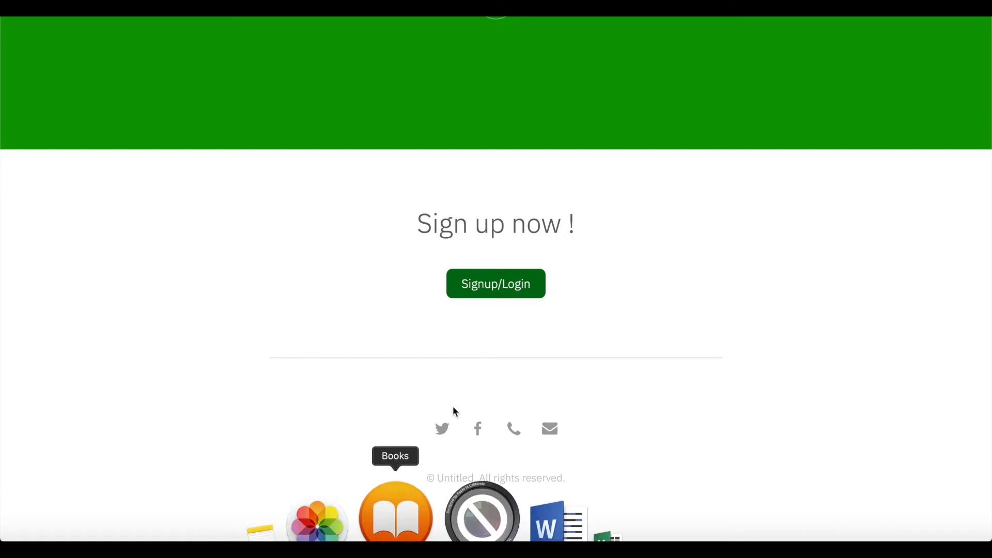
scroll(479, 424, down, 5)
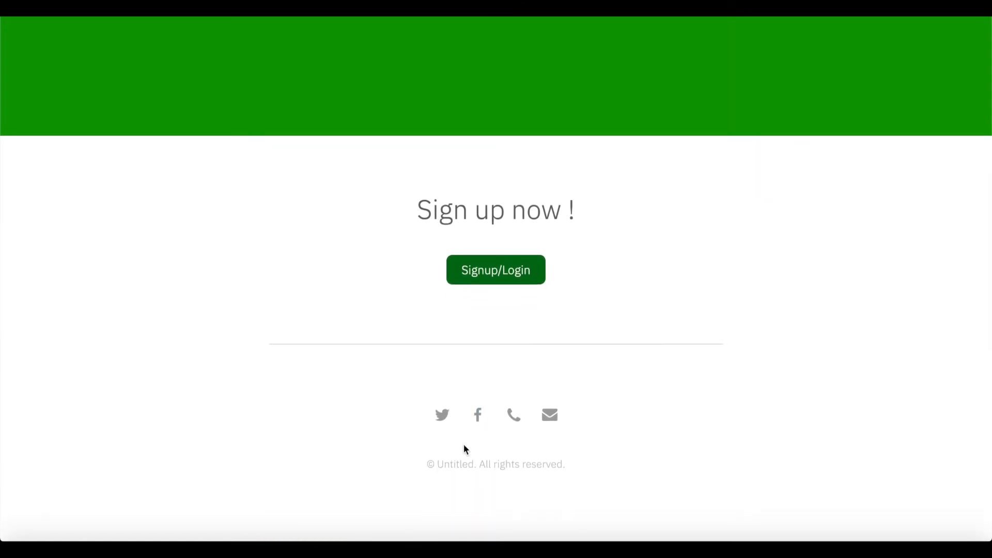
scroll(463, 450, down, 3)
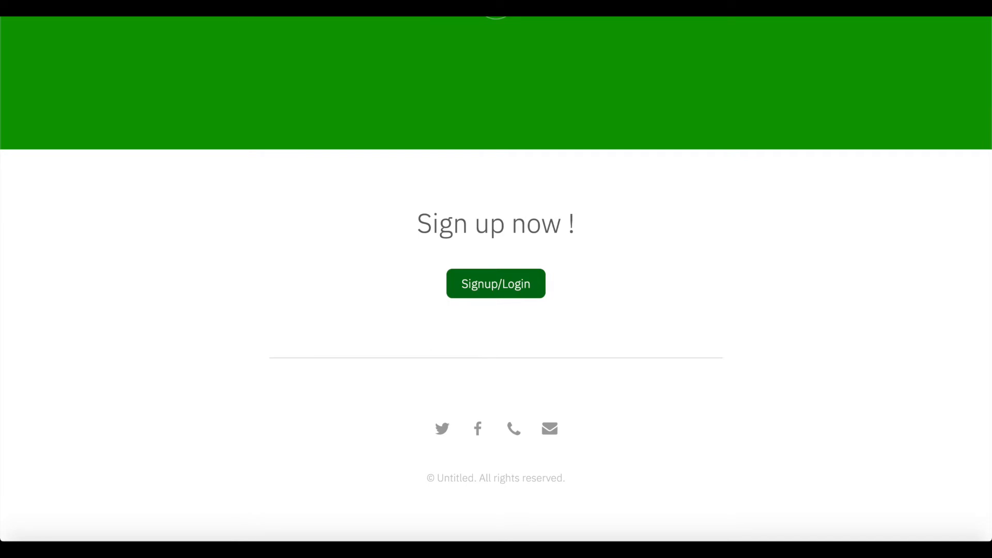
click(250, 15)
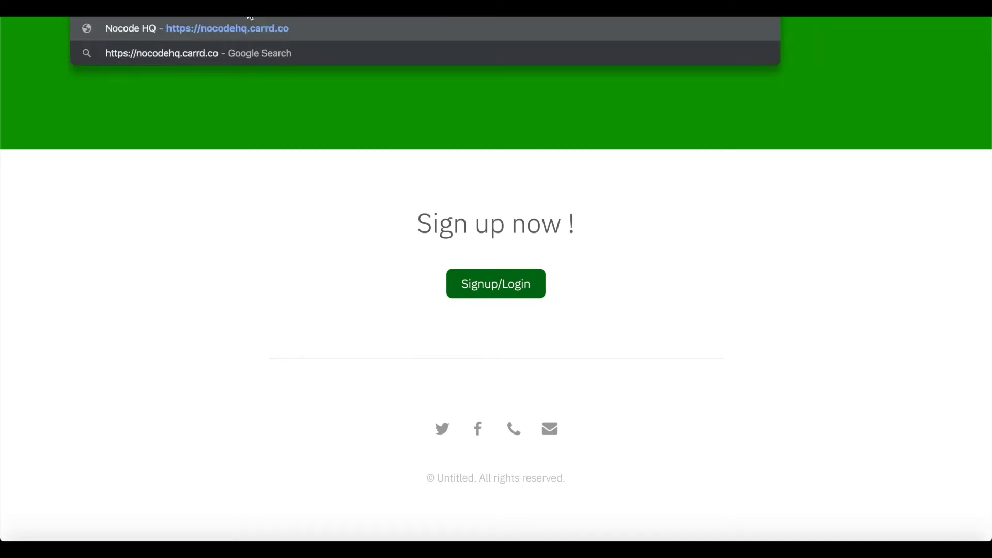
text(#premium)
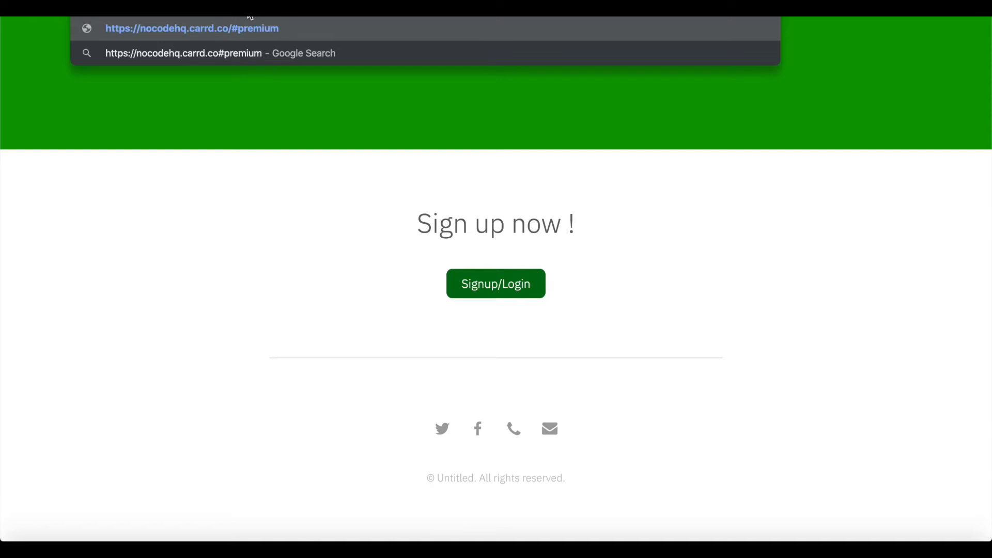
key(Return)
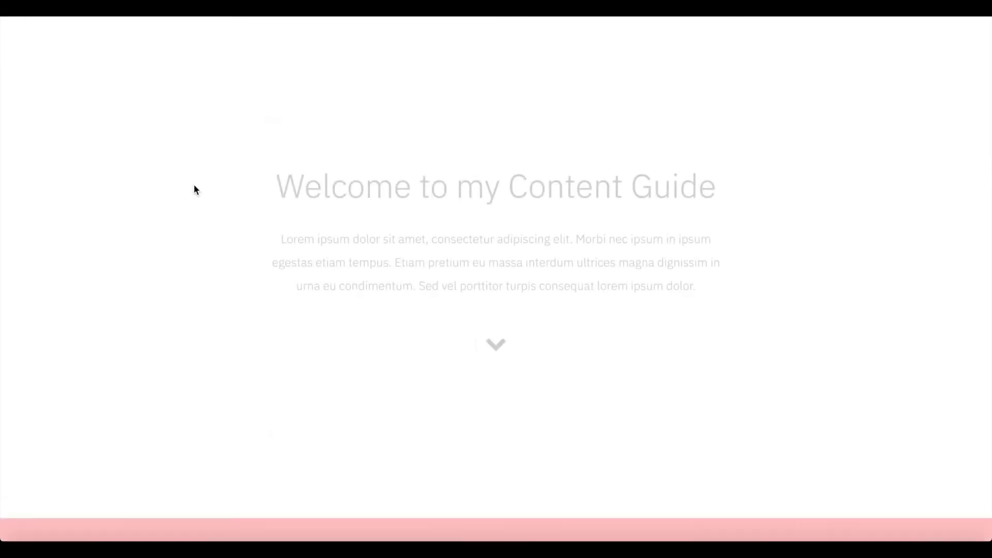
scroll(194, 185, down, 15)
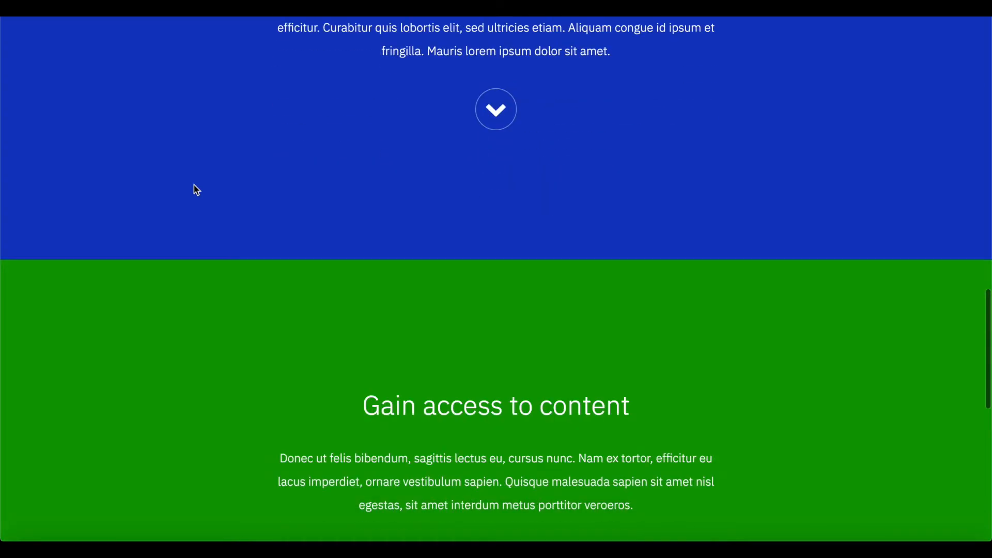
click(505, 288)
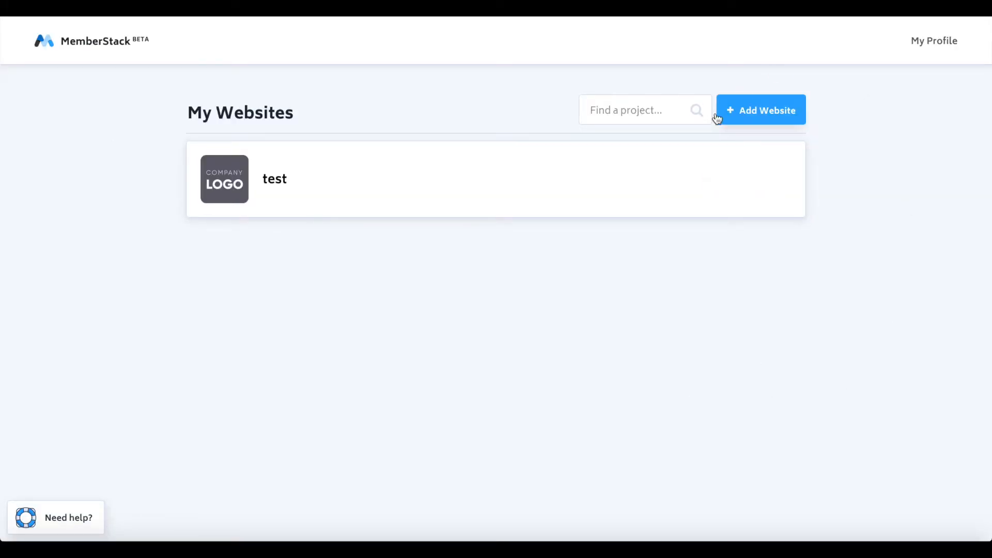
- Create a new MemberStack Carrd website named 'Test2' without payments
click(729, 110)
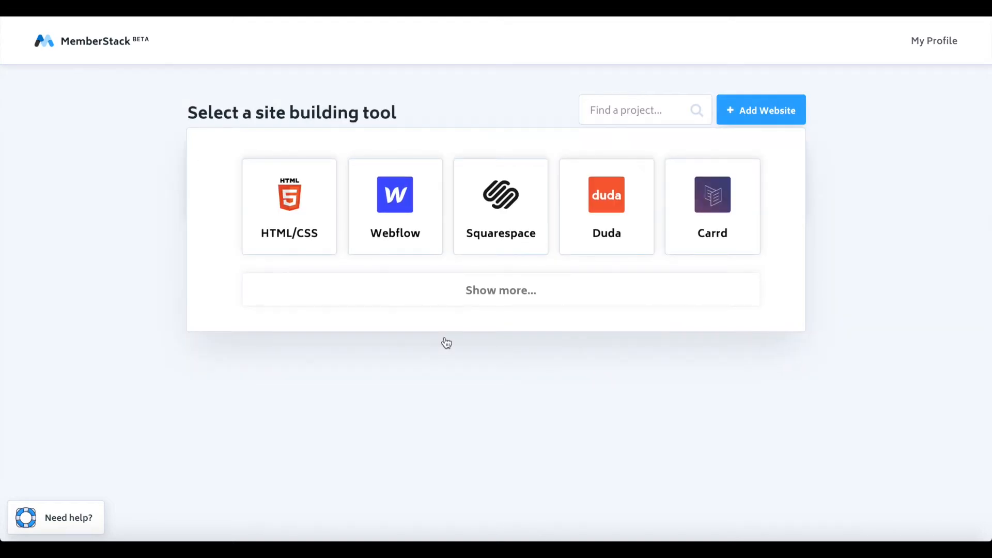
click(686, 215)
click(405, 169)
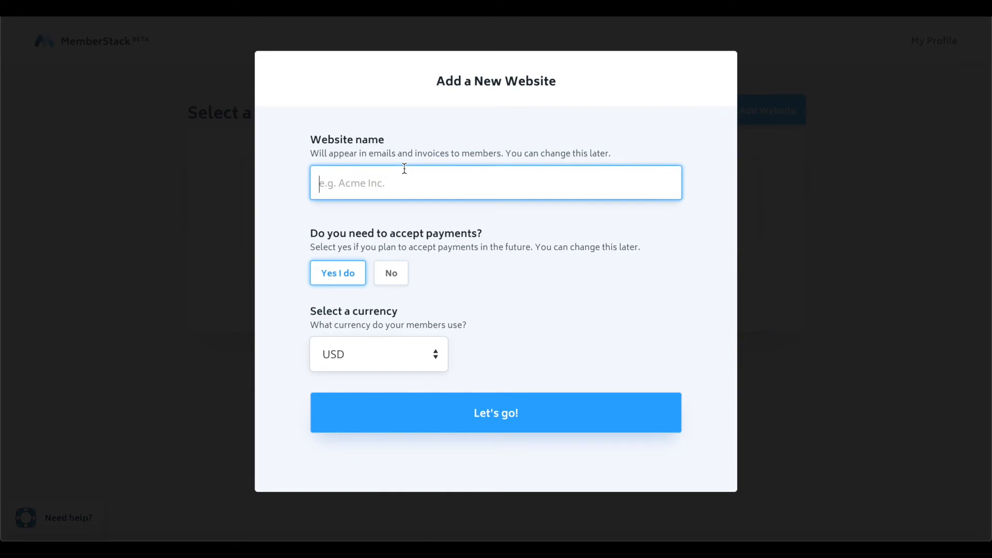
text(N)
key(BackSpace)
text(N)
key(BackSpace)
text(Test2)
click(391, 279)
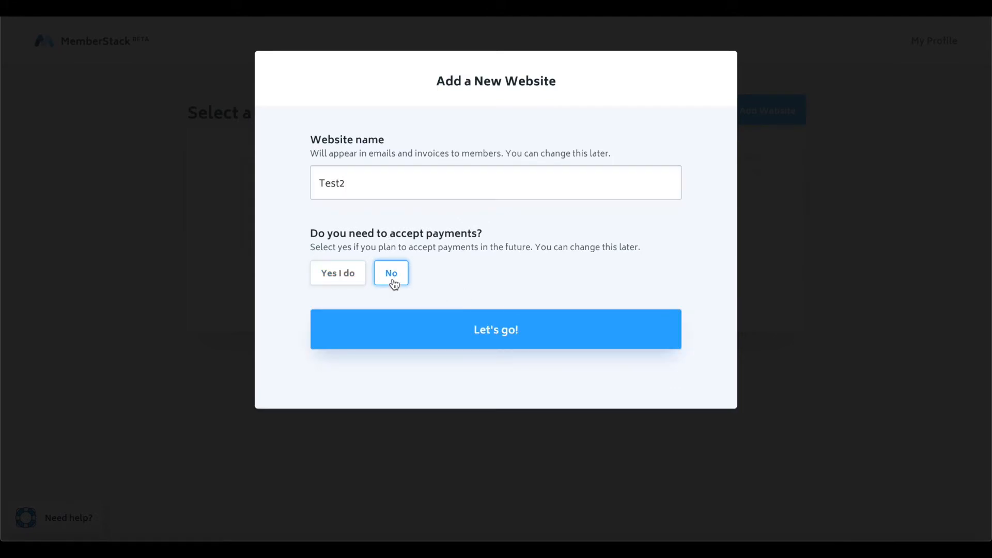
click(503, 342)
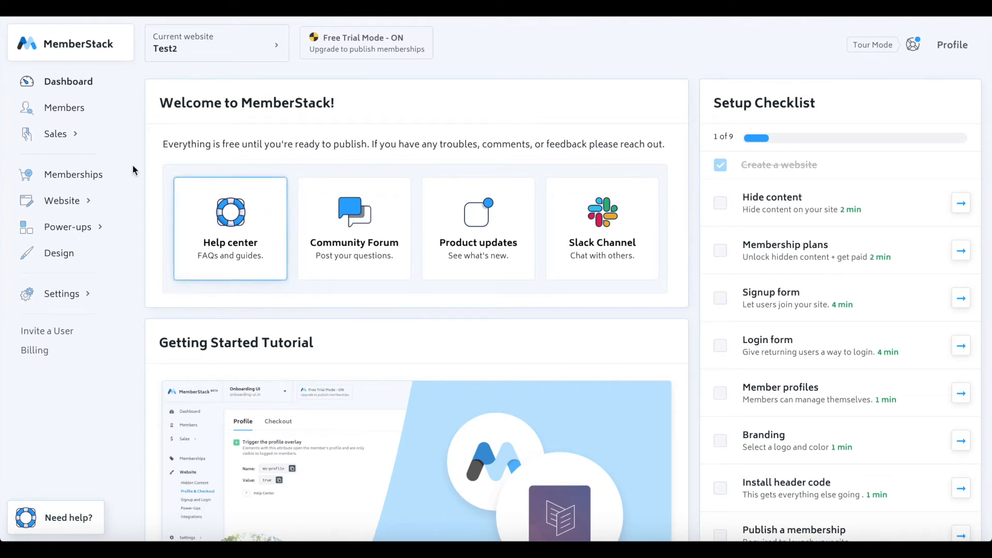
- Copy the website header code from Settings > Install Code
click(63, 295)
click(74, 335)
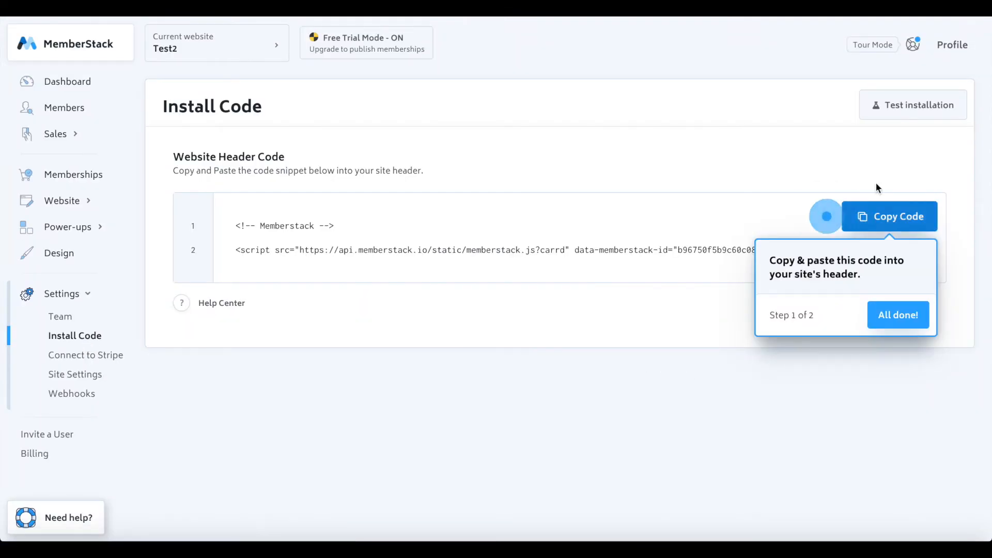
click(874, 213)
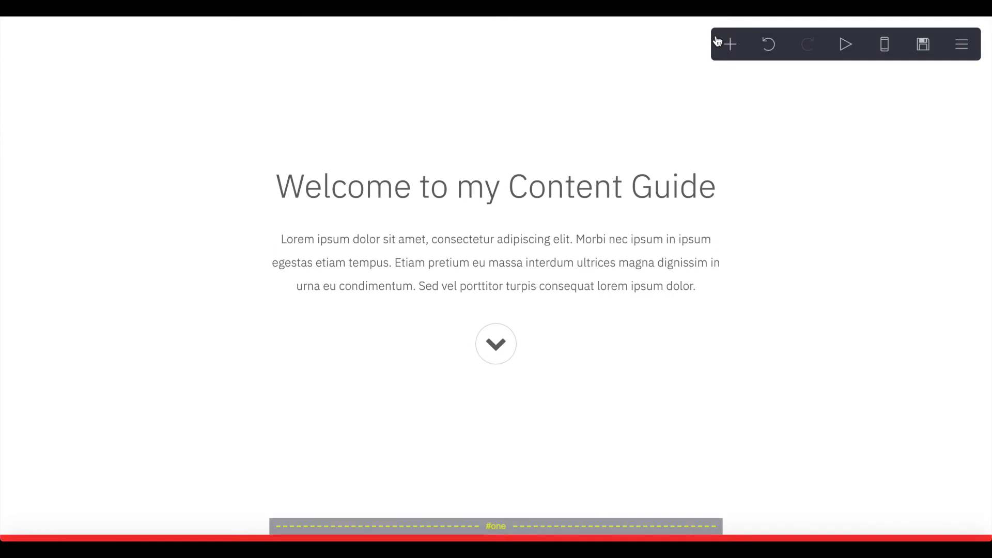
- Add an embed just above #premium containing the pasted MemberStack script
click(730, 44)
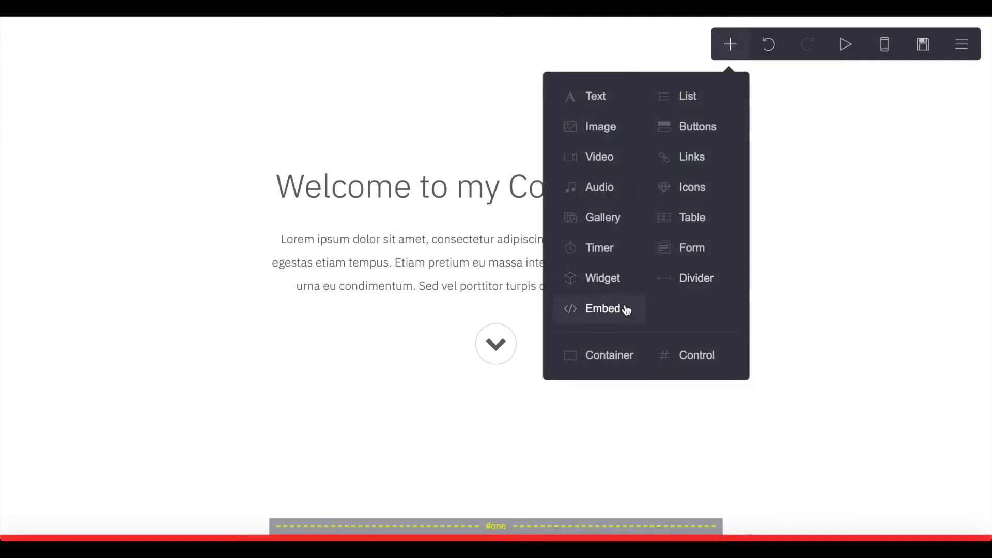
click(603, 308)
drag(498, 491, 500, 84)
scroll(112, 337, down, 3)
click(66, 390)
key(ctrl+v)
click(149, 503)
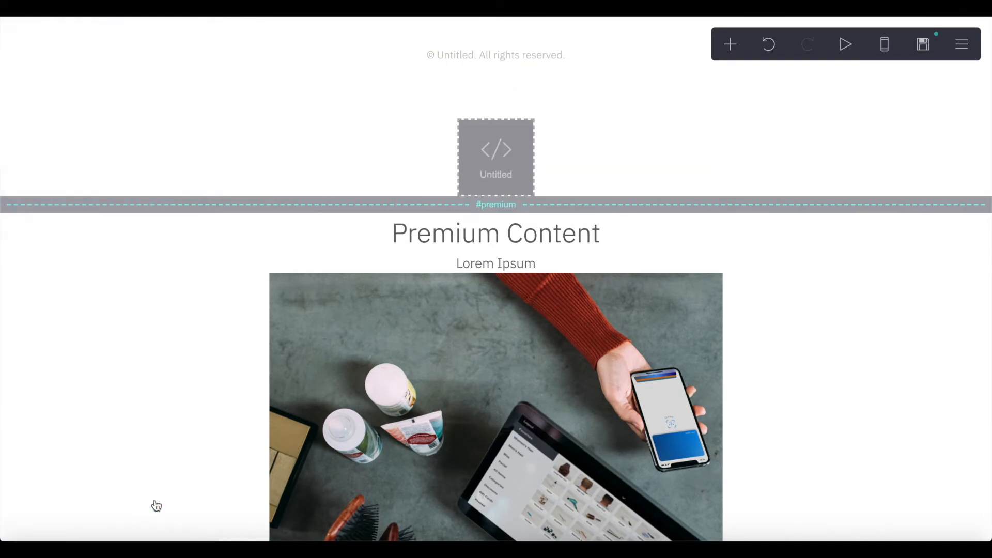
- Publish the updated Carrd site
click(922, 44)
click(144, 501)
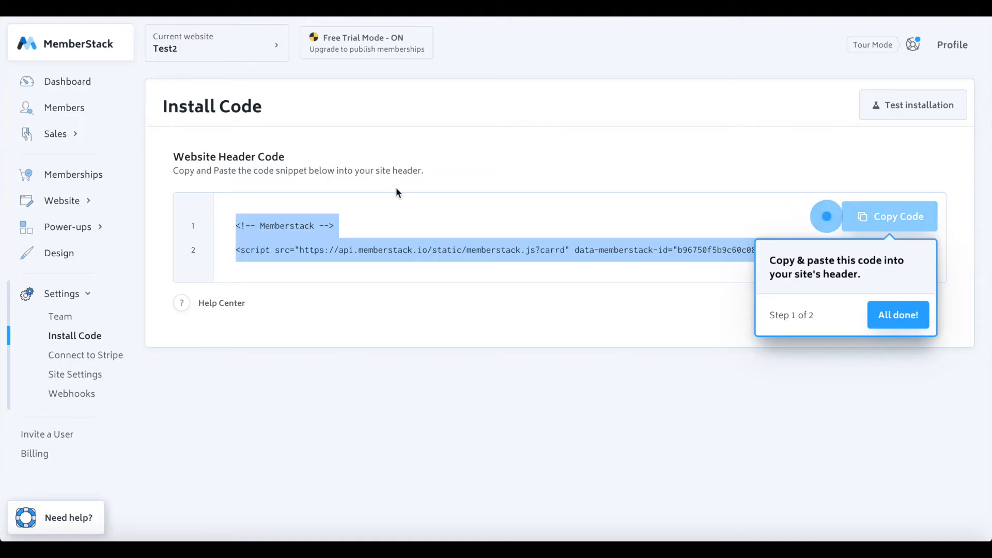
click(396, 187)
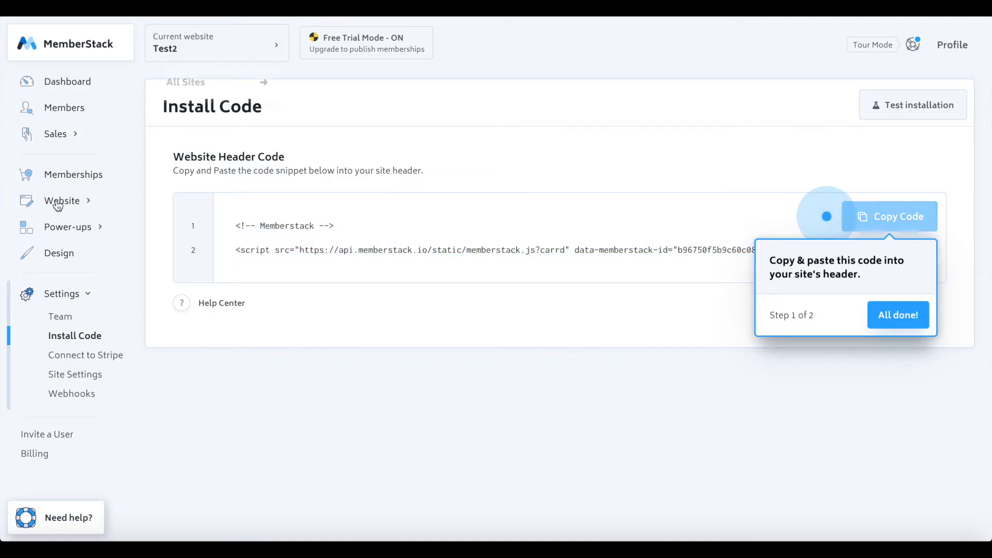
- Create a hidden content group named 'Premium Content'
click(74, 203)
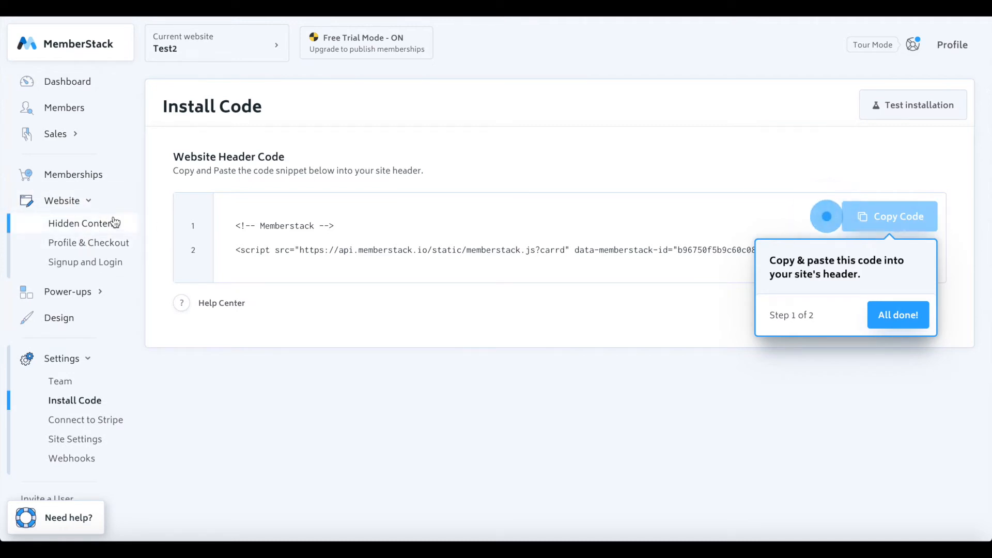
click(82, 227)
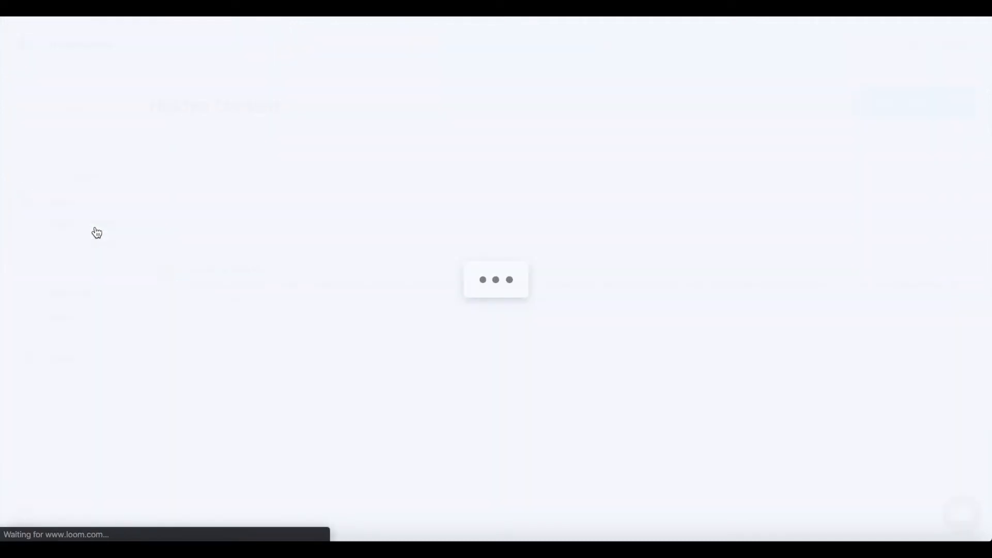
click(538, 419)
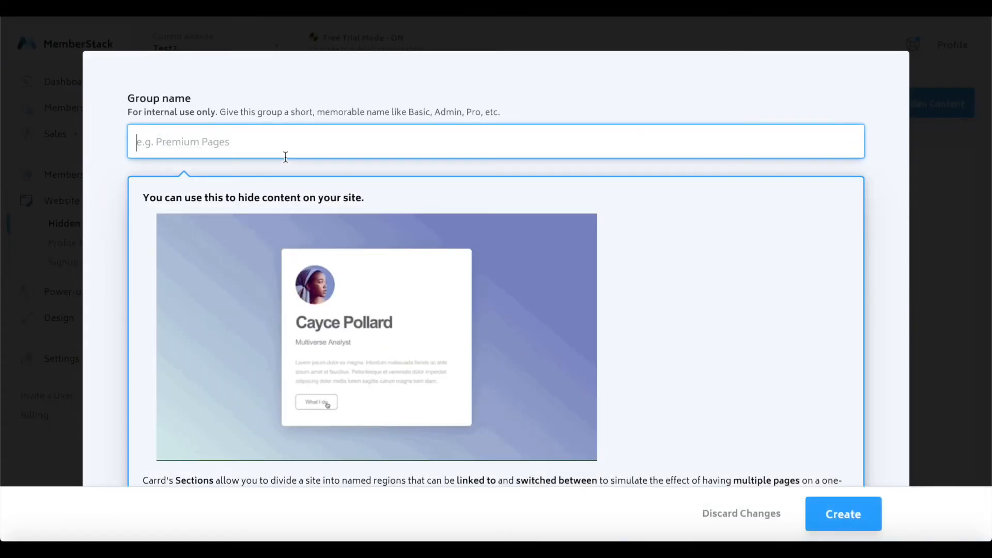
text(Prem)
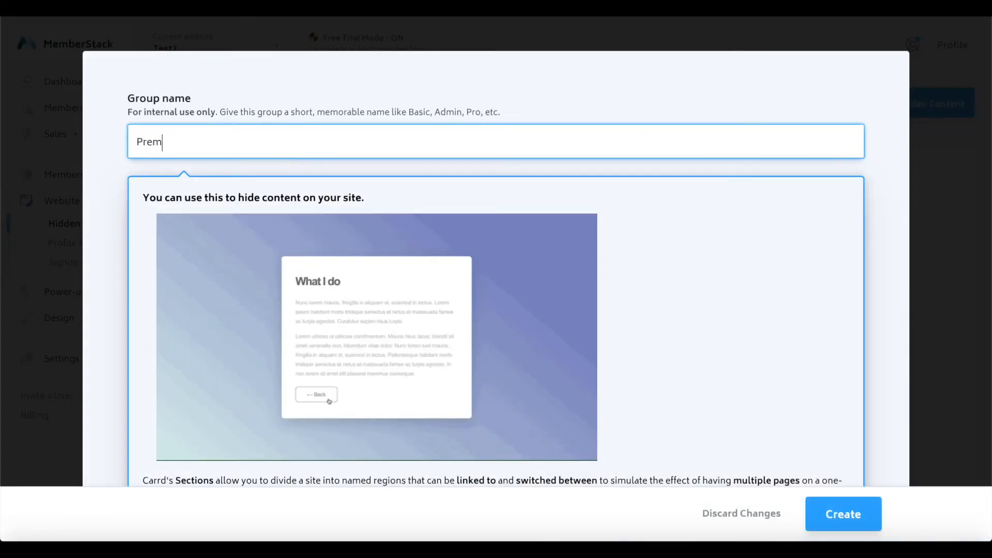
text(im)
key(BackSpace)
key(BackSpace)
text(u)
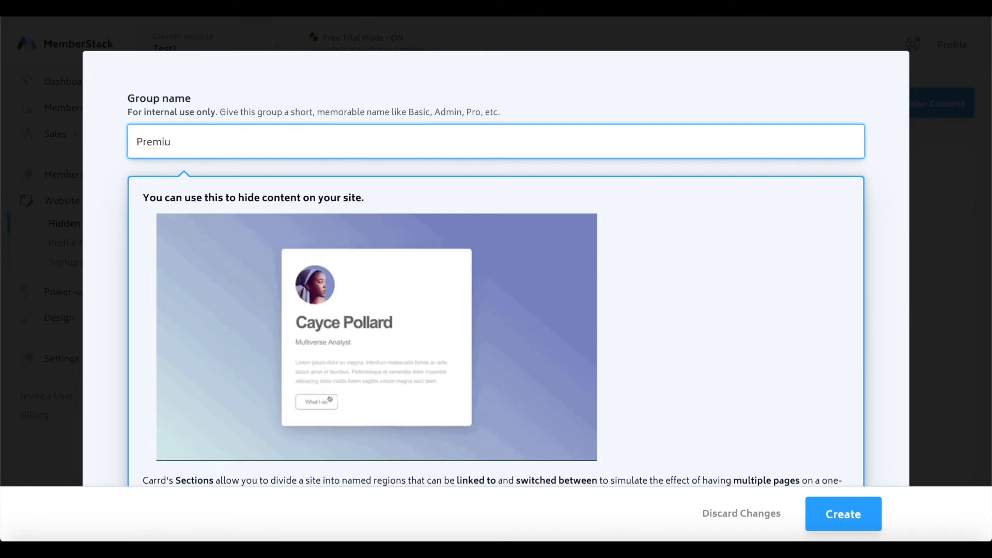
text(m Content)
scroll(365, 267, down, 2)
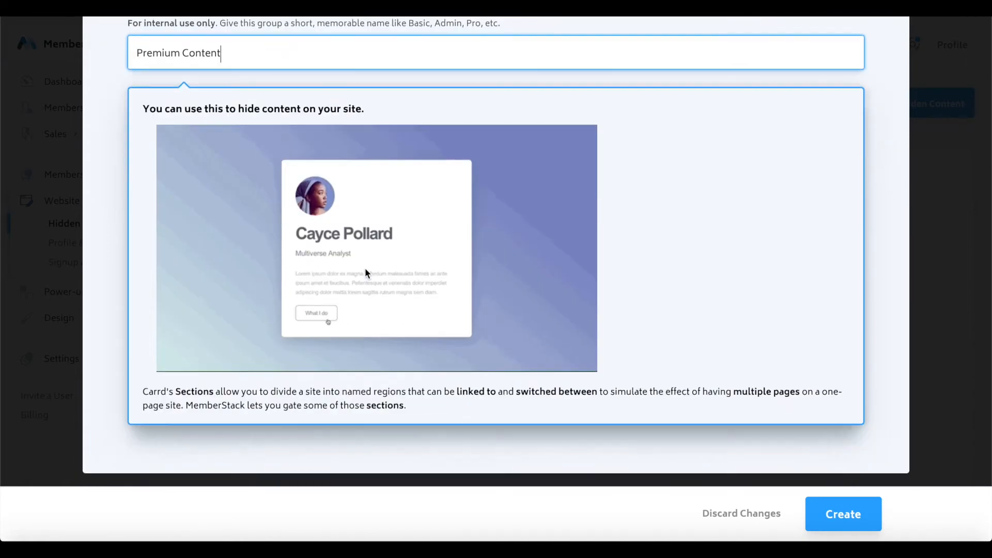
click(838, 512)
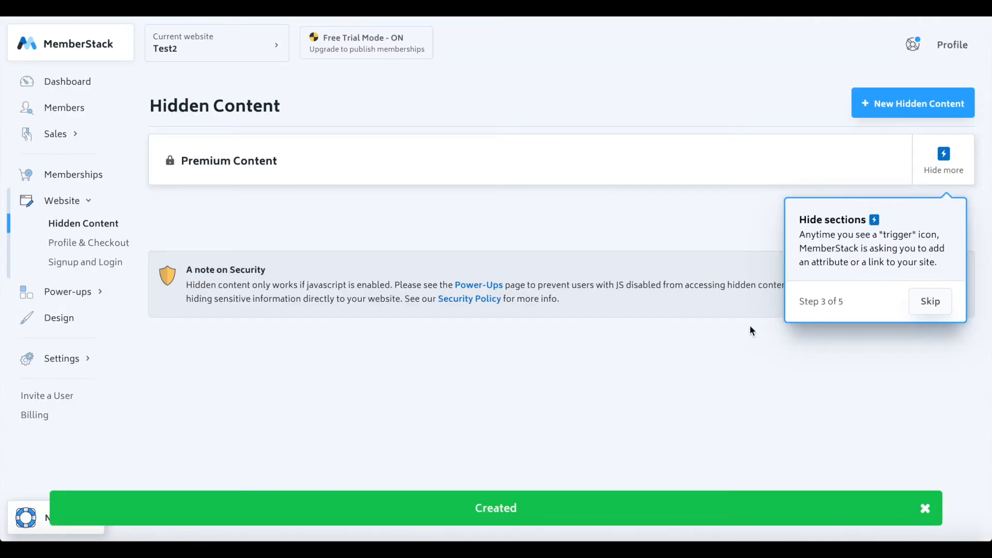
- Copy the group's hide attribute ms-hide=premium-content
click(930, 302)
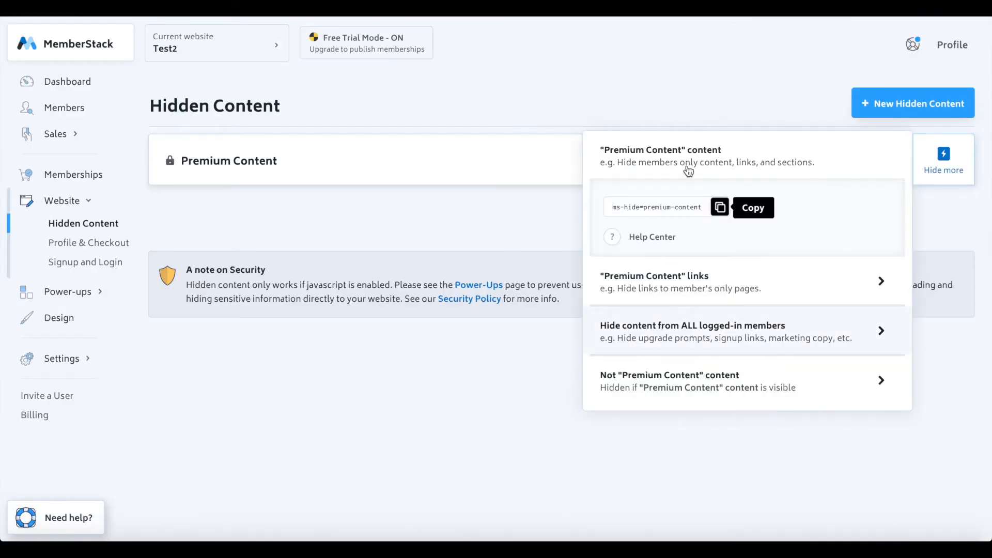
drag(613, 206, 674, 209)
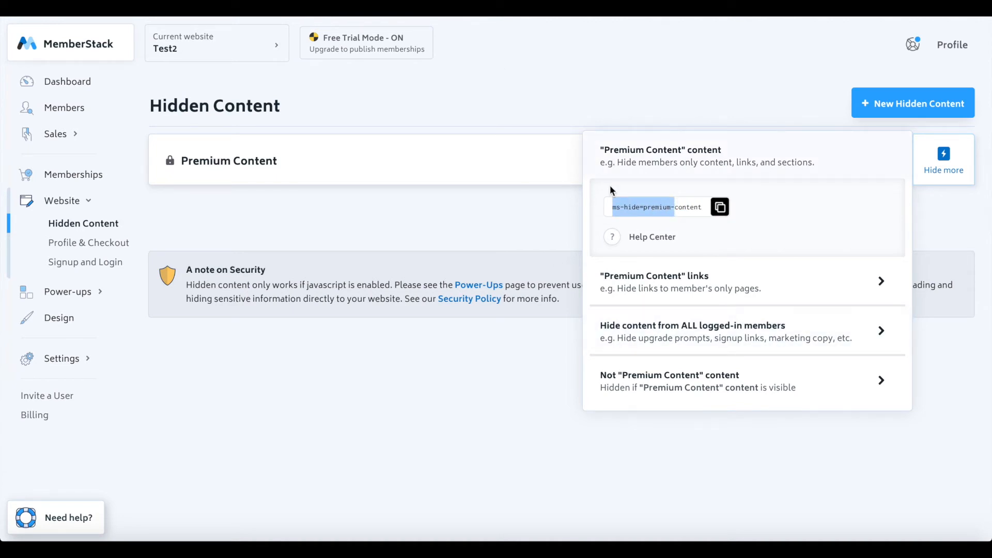
click(632, 199)
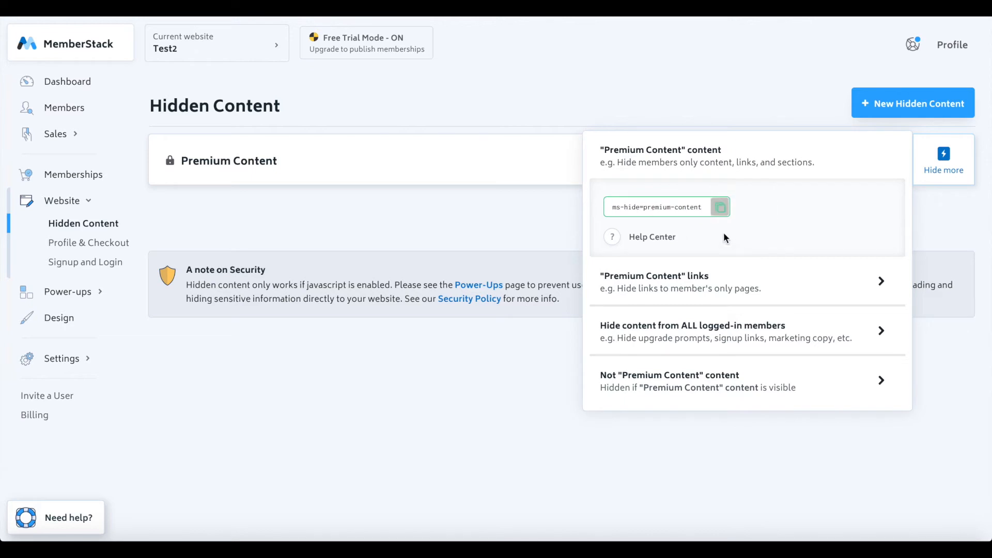
drag(707, 208, 622, 213)
click(608, 218)
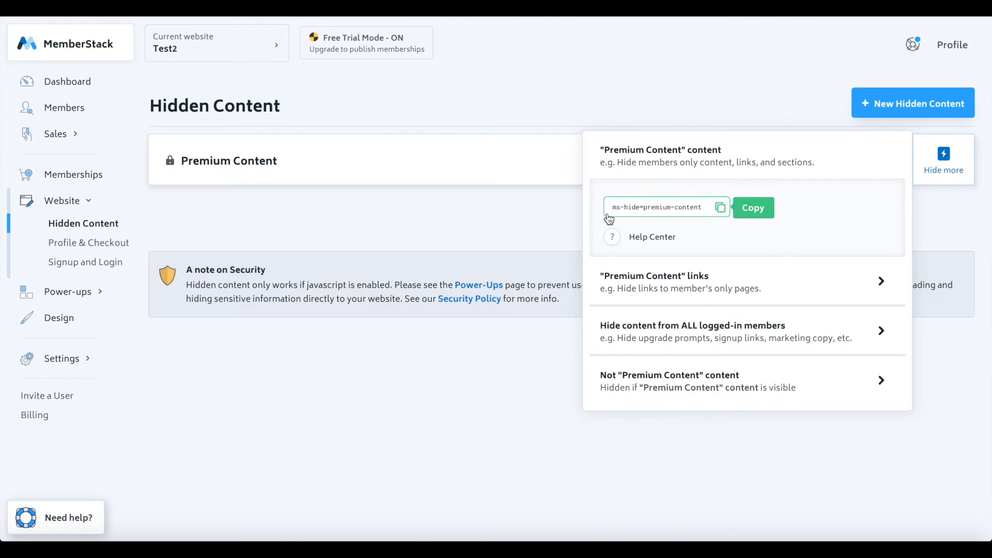
click(373, 58)
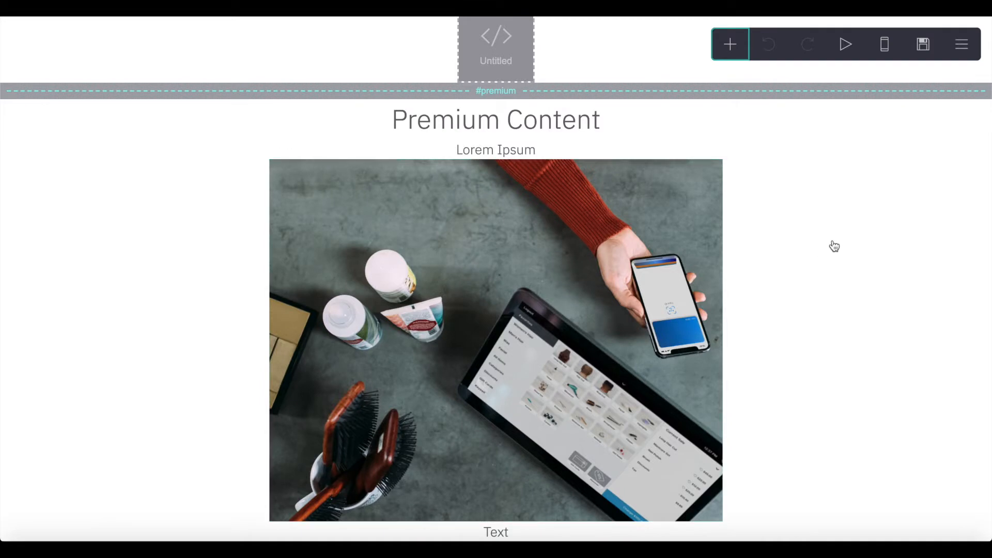
- Add a container in #premium and move the heading, Lorem Ipsum, photo and Text line into it
click(831, 246)
click(552, 95)
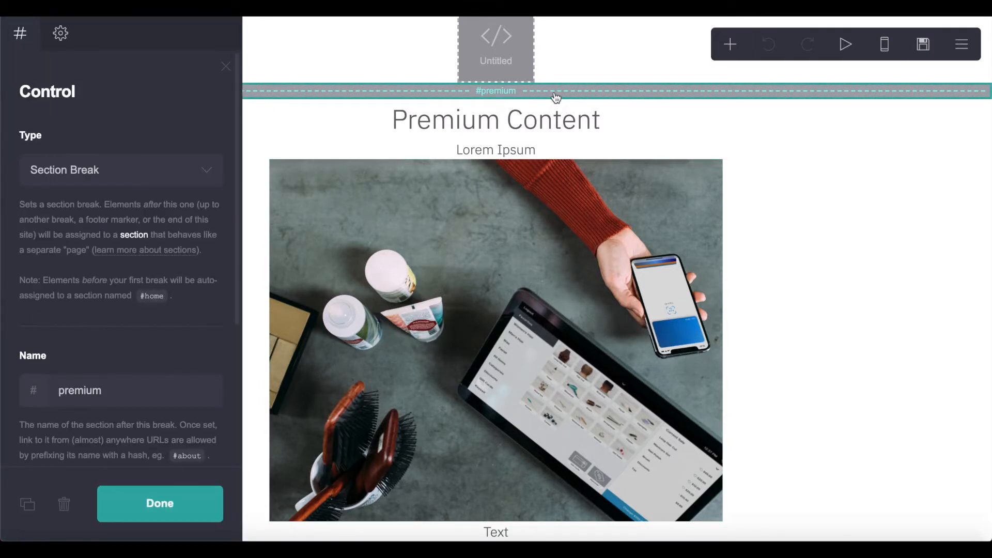
click(61, 33)
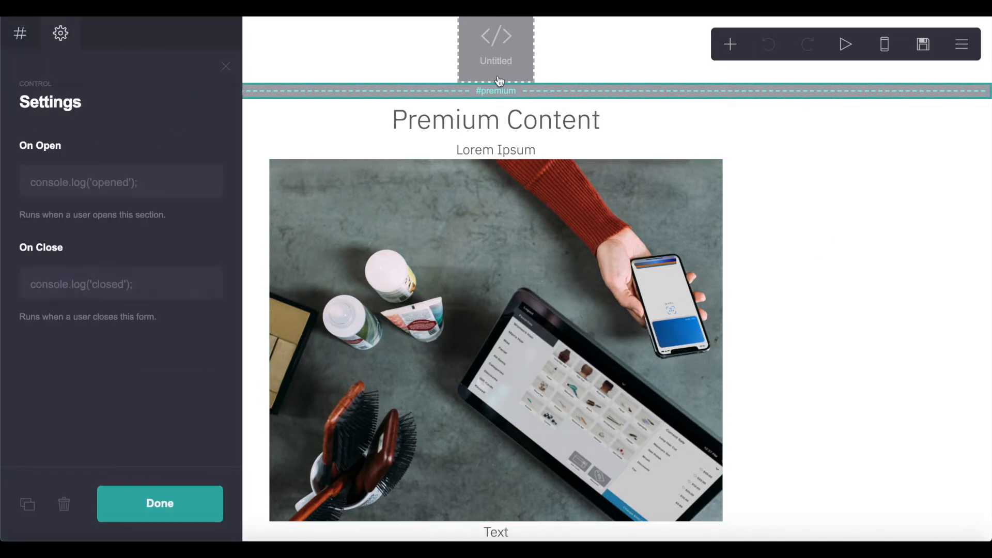
click(730, 44)
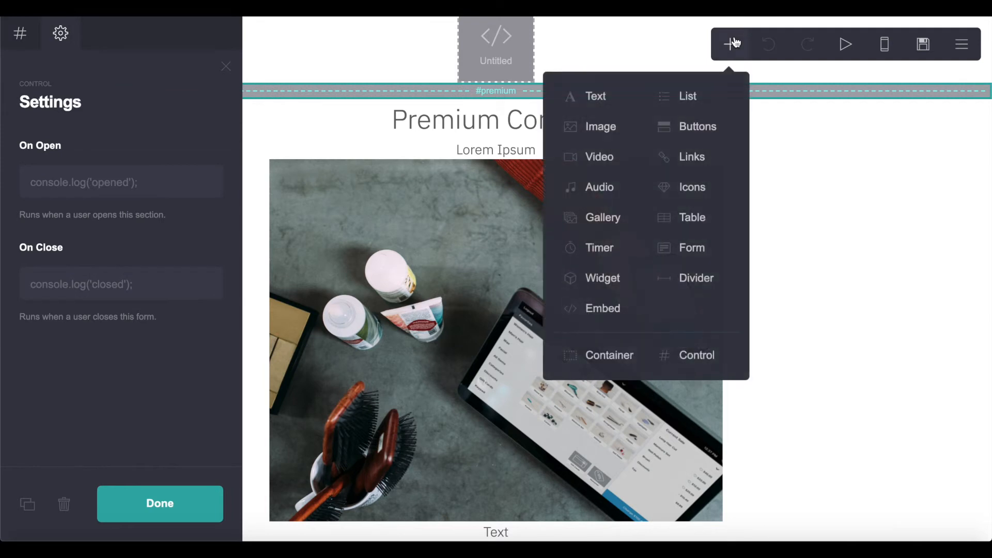
click(620, 358)
drag(536, 275, 543, 177)
drag(490, 274, 498, 196)
drag(474, 443, 489, 268)
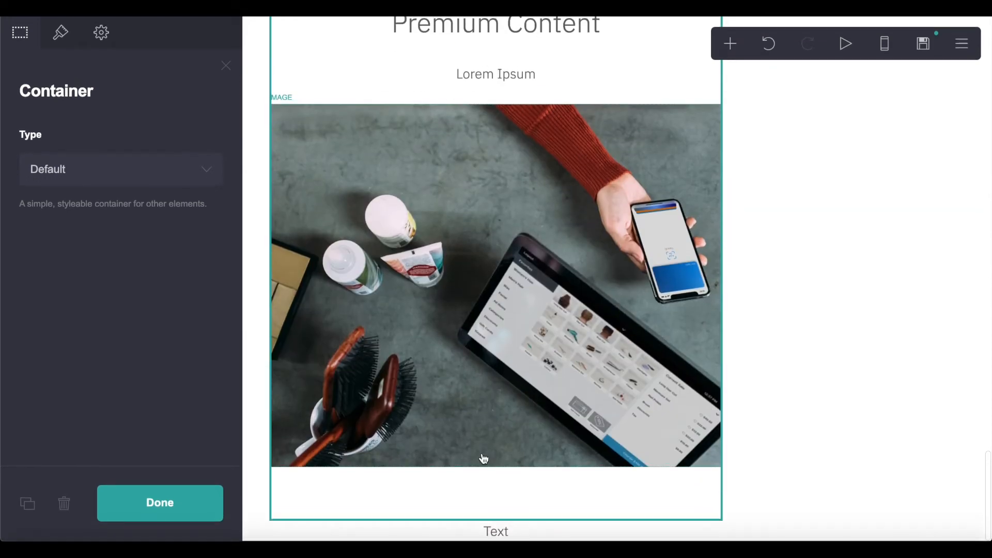
drag(491, 525, 494, 470)
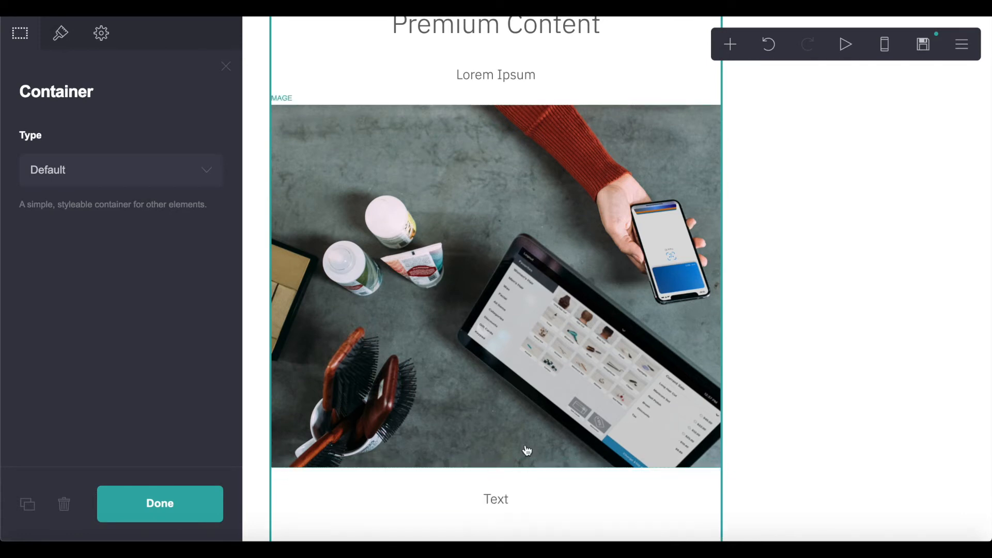
click(739, 348)
- Select the premium container and show its Appearance settings
scroll(739, 309, up, 4)
click(728, 249)
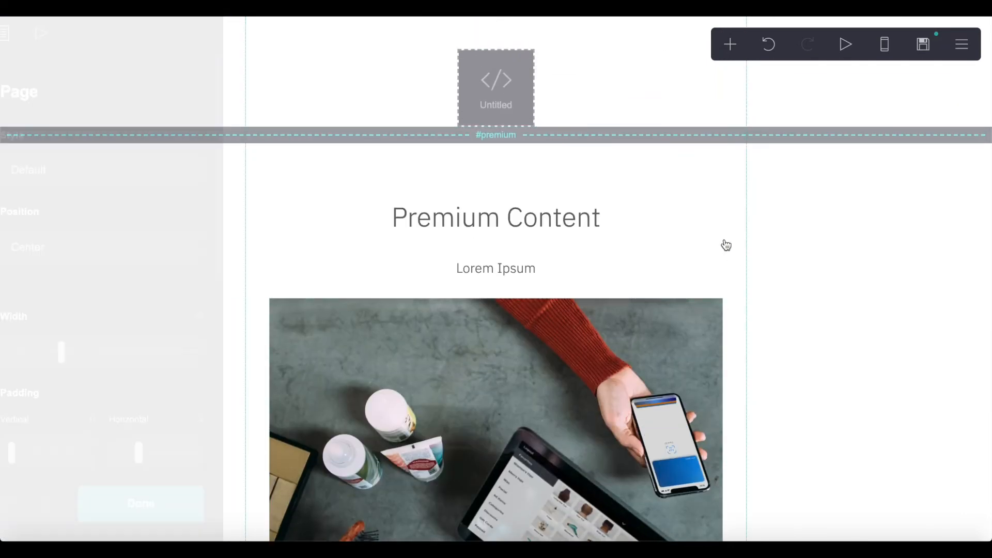
click(636, 285)
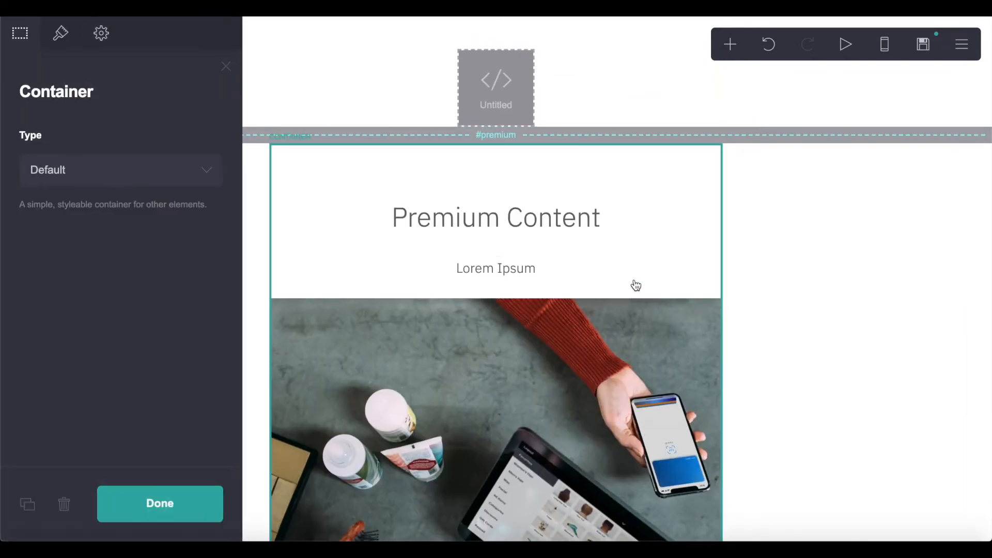
click(72, 33)
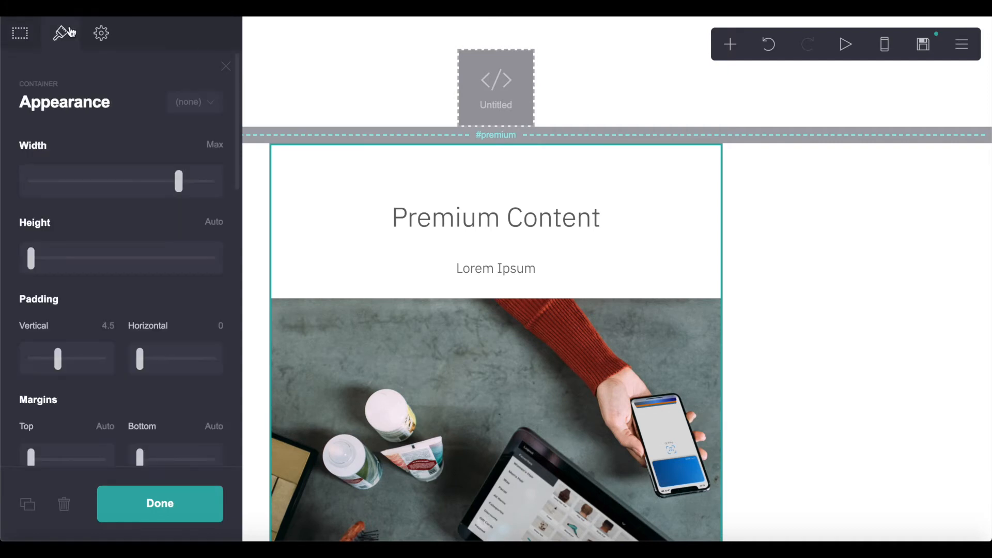
- Paste ms-hide=premium-content into the container's Attributes setting
click(101, 34)
scroll(67, 279, down, 2)
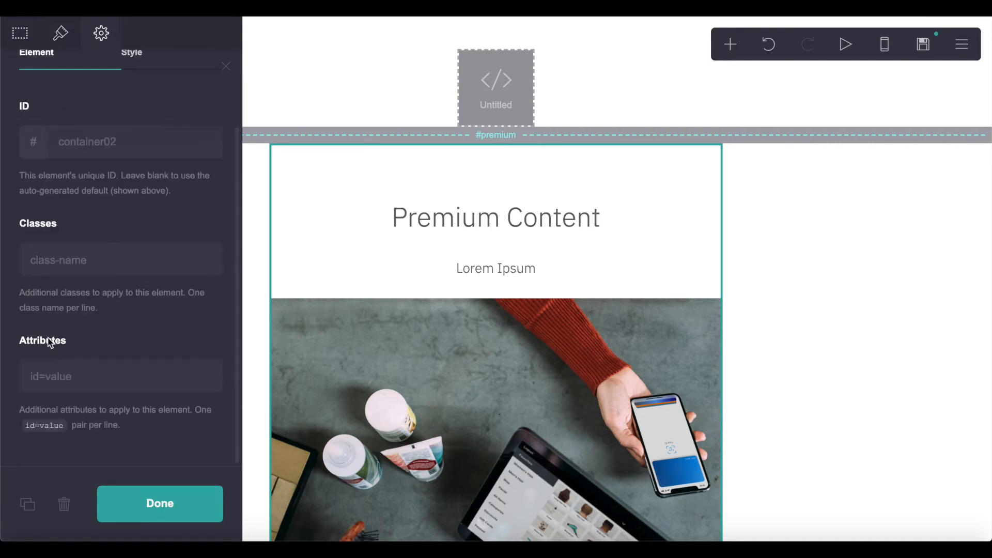
click(89, 362)
text(ms-hide=premium-content)
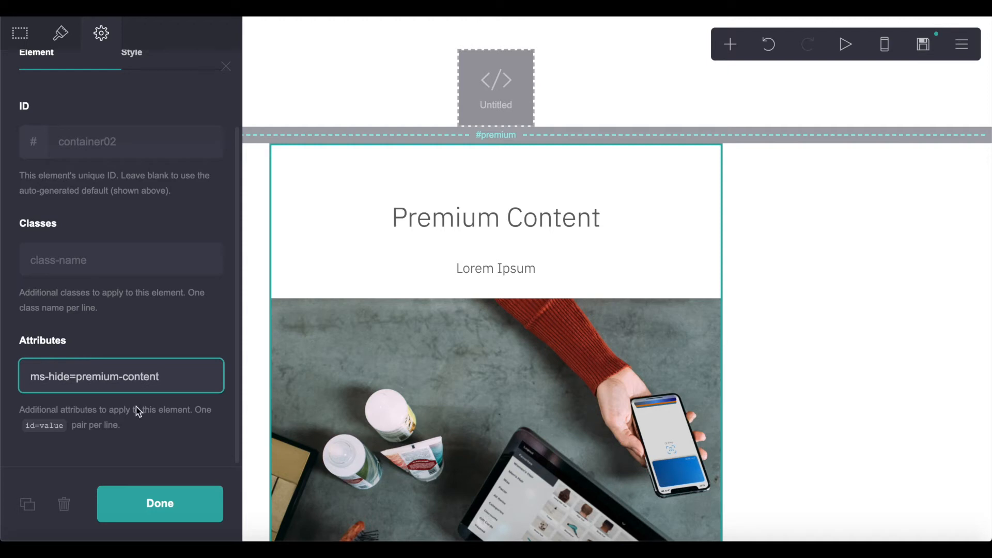
click(155, 506)
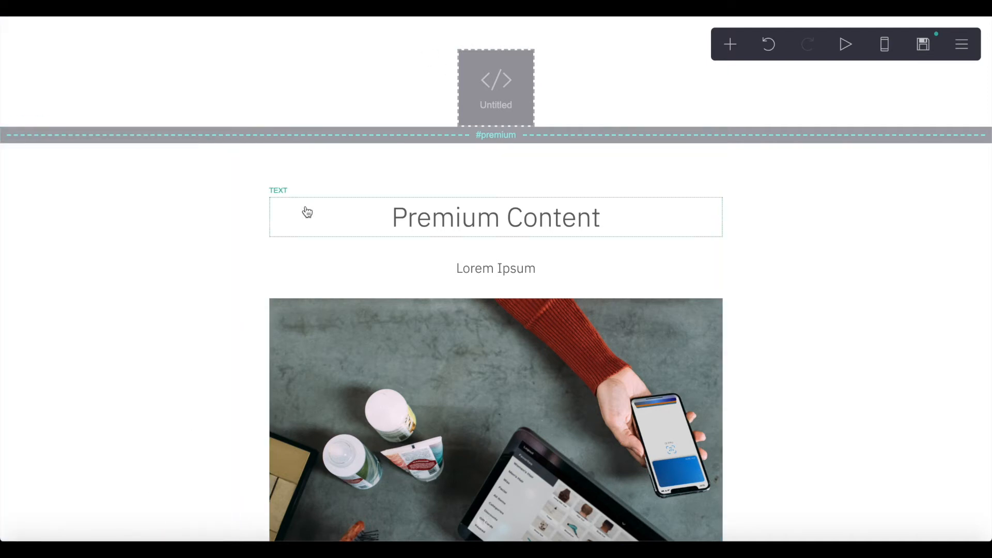
- Reselect the premium container and verify its ms-hide=premium-content attribute
click(378, 265)
click(517, 206)
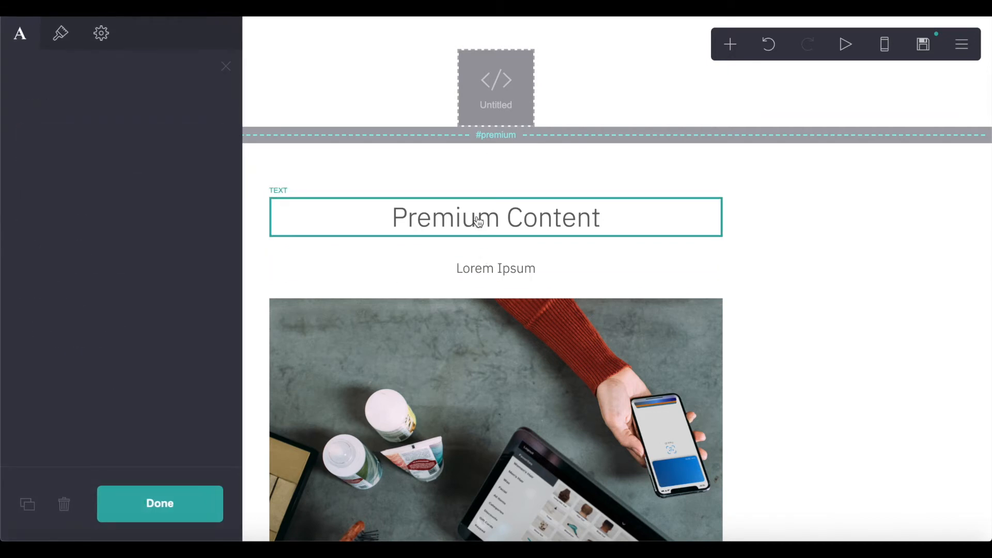
click(330, 265)
click(291, 245)
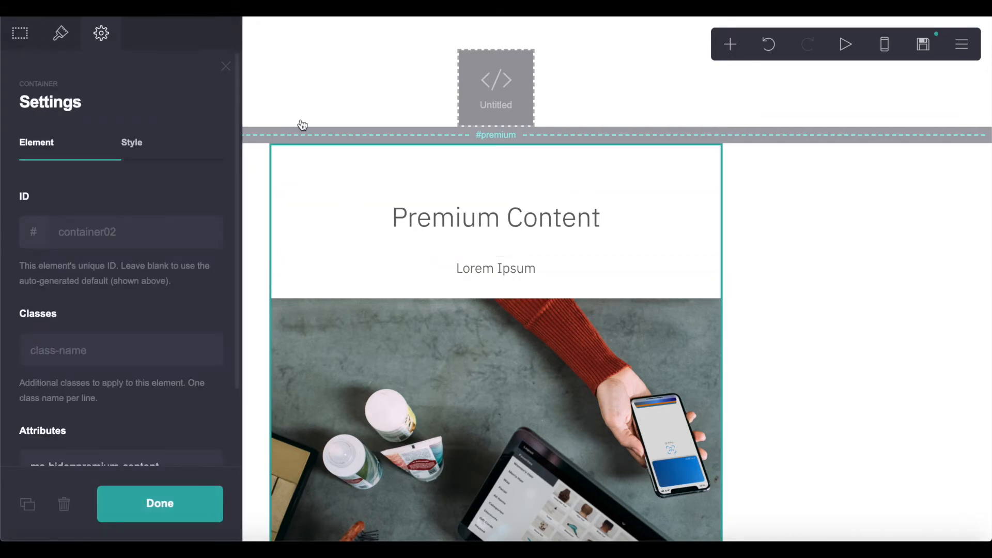
scroll(294, 274, down, 5)
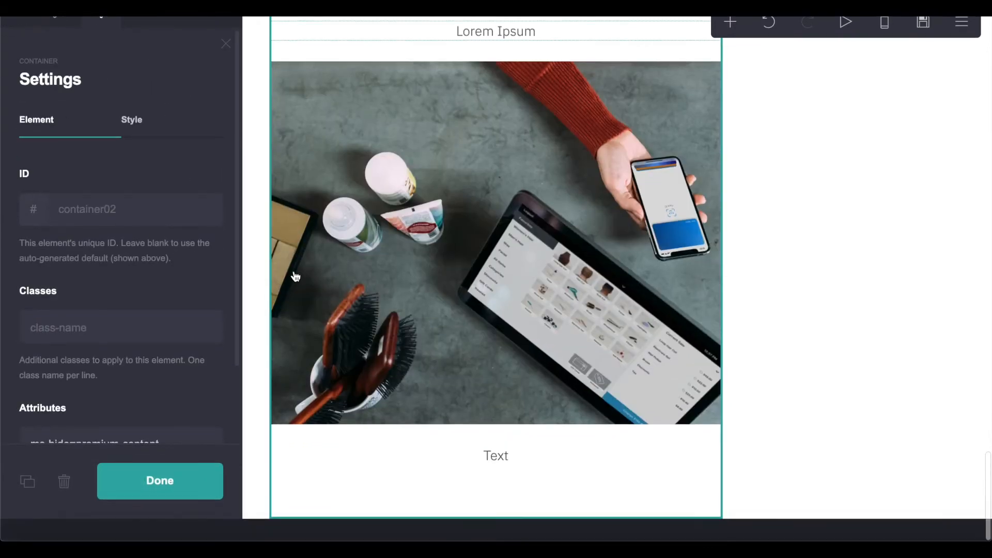
scroll(140, 203, down, 2)
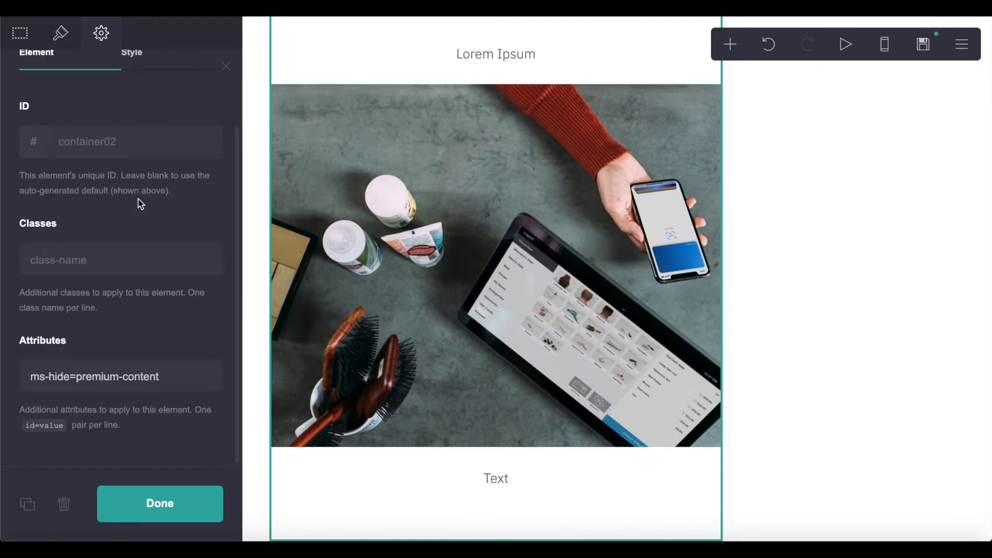
drag(182, 367, 62, 379)
click(119, 378)
drag(150, 379, 52, 378)
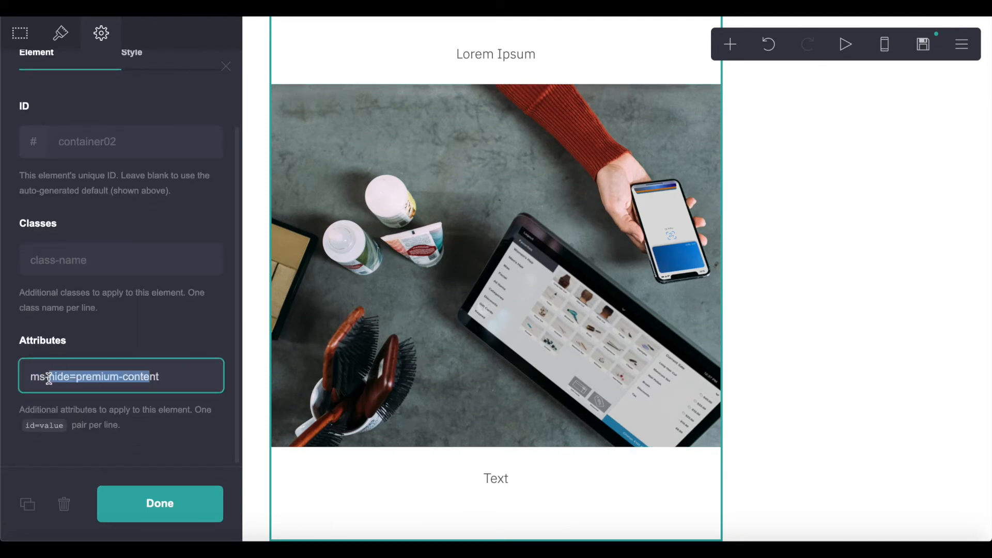
click(183, 369)
click(204, 502)
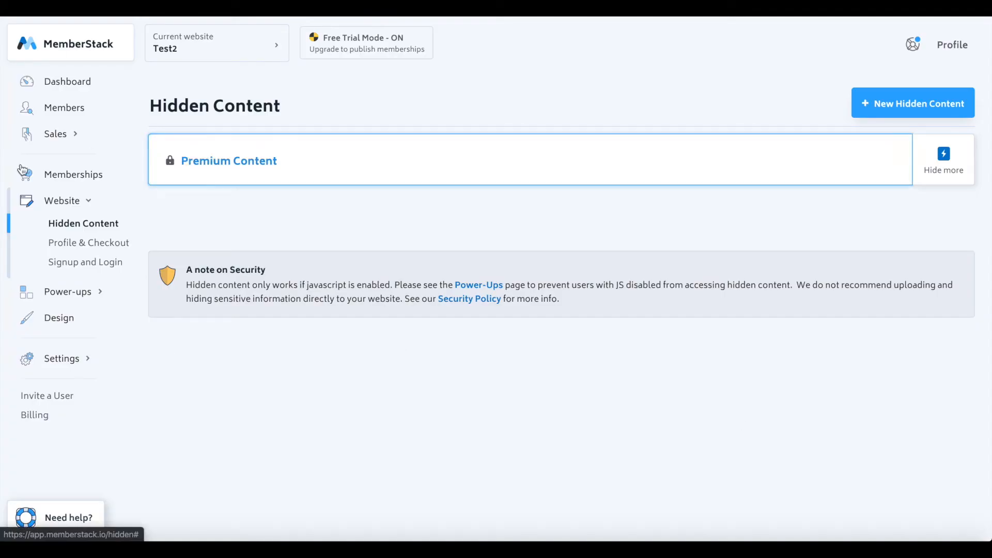
- Start a new membership plan named Member and make it free
click(106, 177)
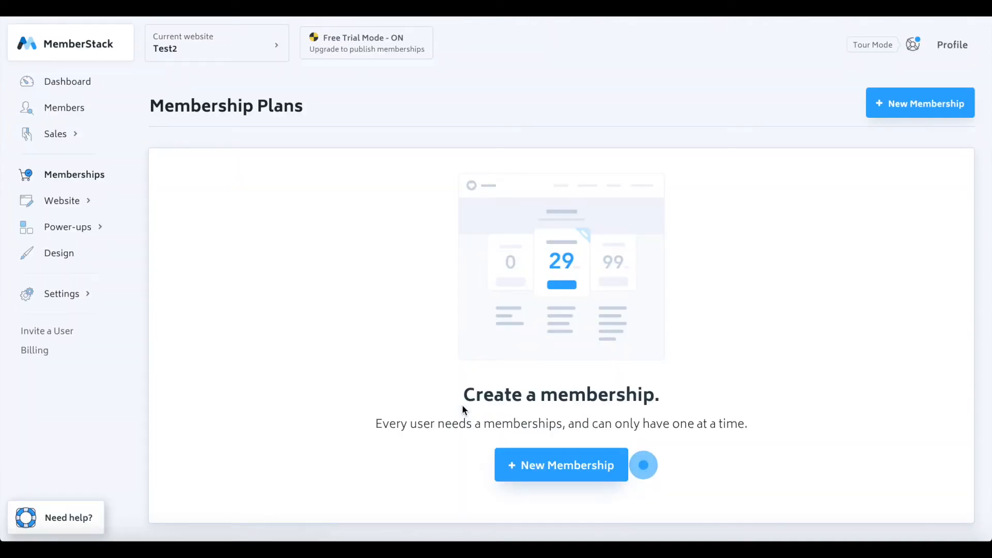
click(576, 479)
text(Fre)
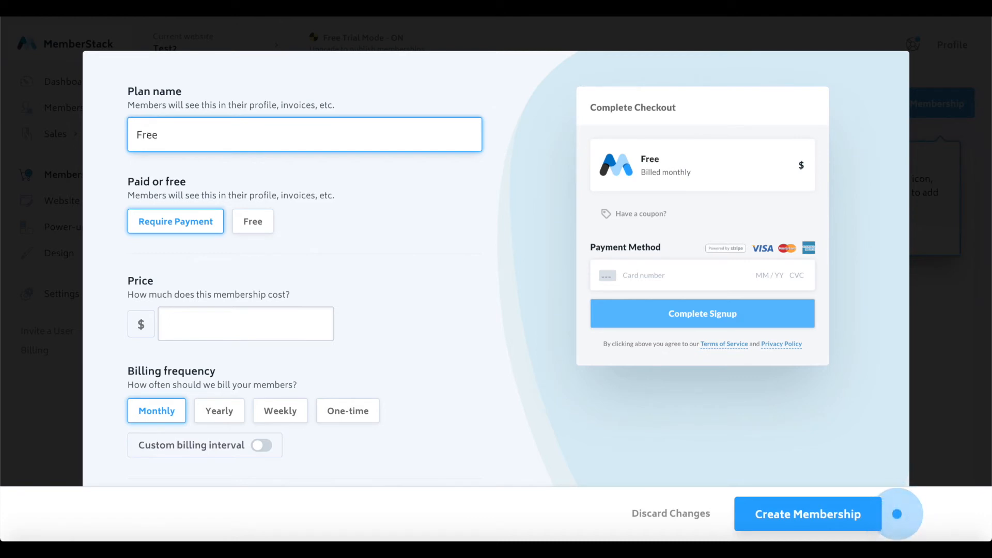
text(e)
key(ctrl+a)
text(Mem)
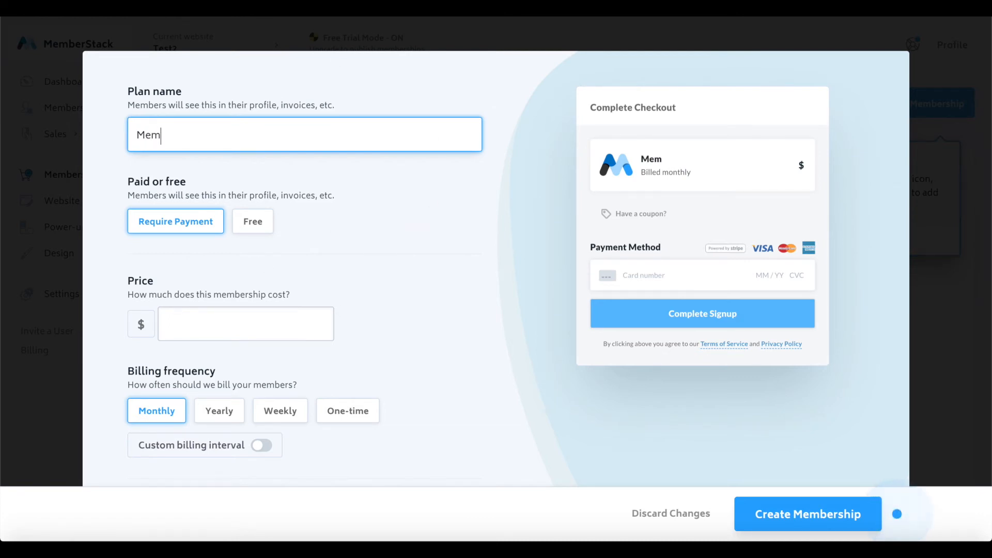
click(264, 172)
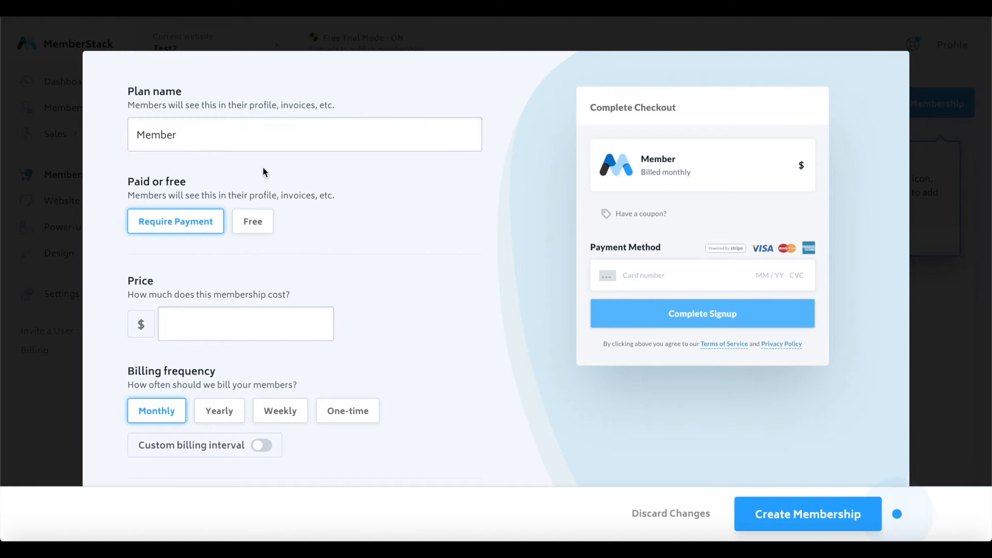
click(260, 222)
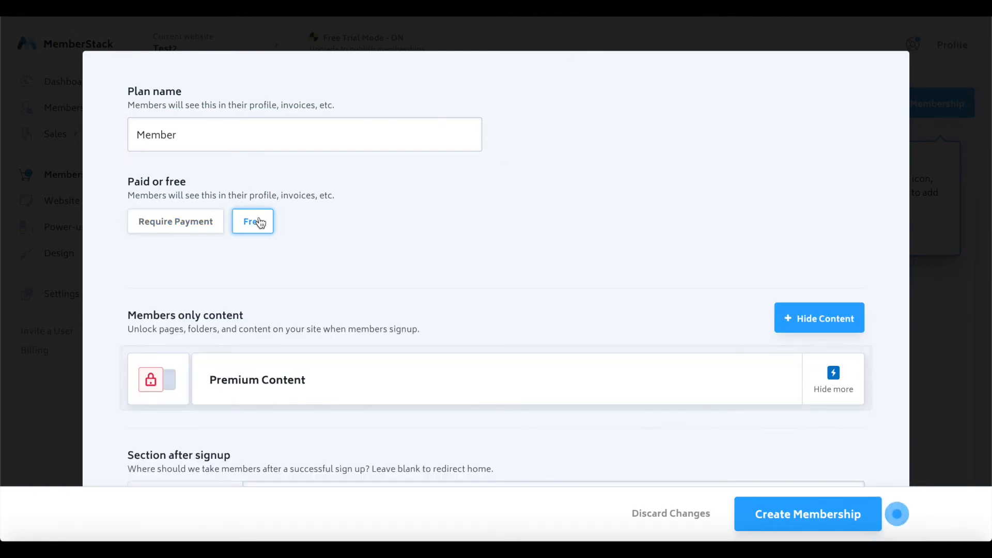
- Set and save the plan's testing domain to nocodehq.carrd.co
scroll(259, 222, down, 2)
scroll(267, 194, up, 2)
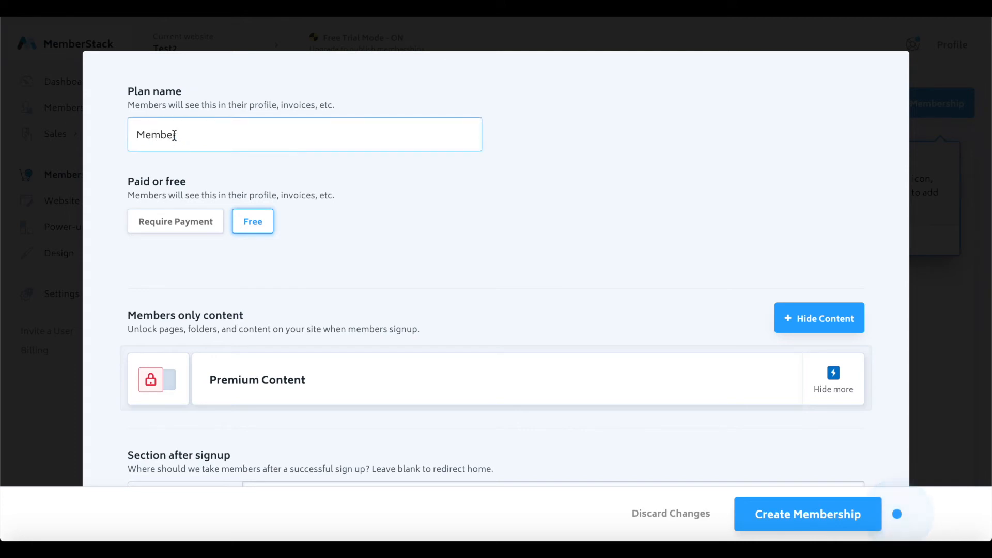
scroll(150, 155, down, 3)
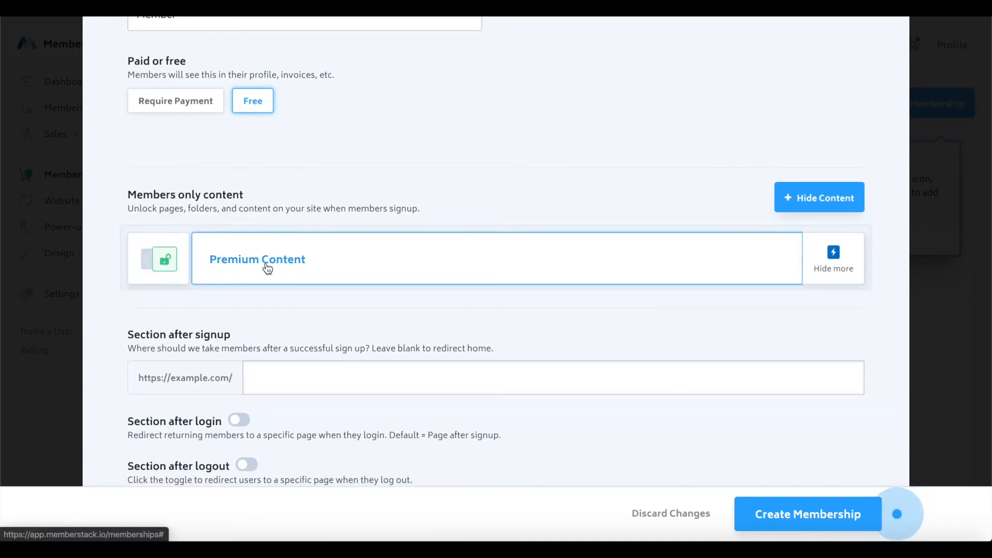
scroll(267, 268, down, 1)
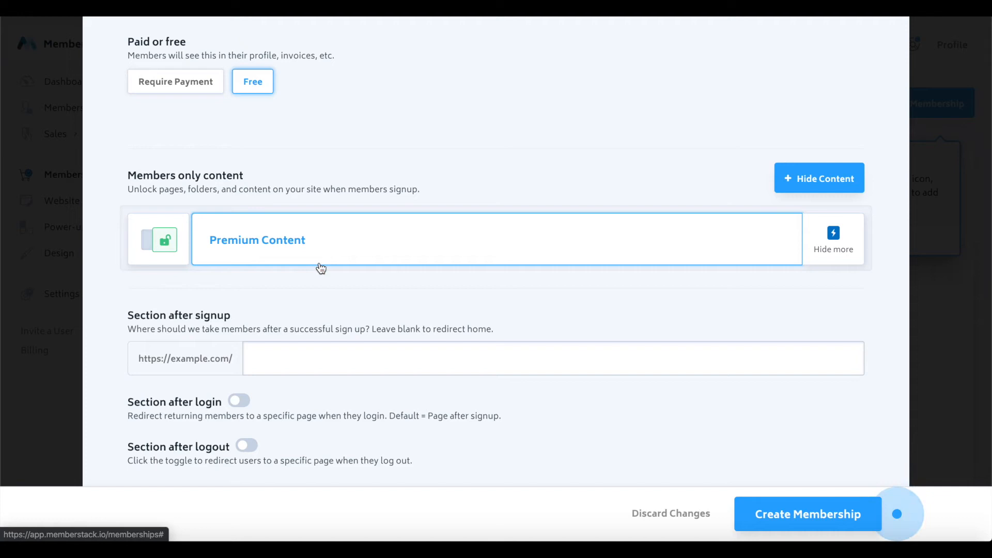
scroll(277, 283, up, 2)
scroll(274, 279, down, 3)
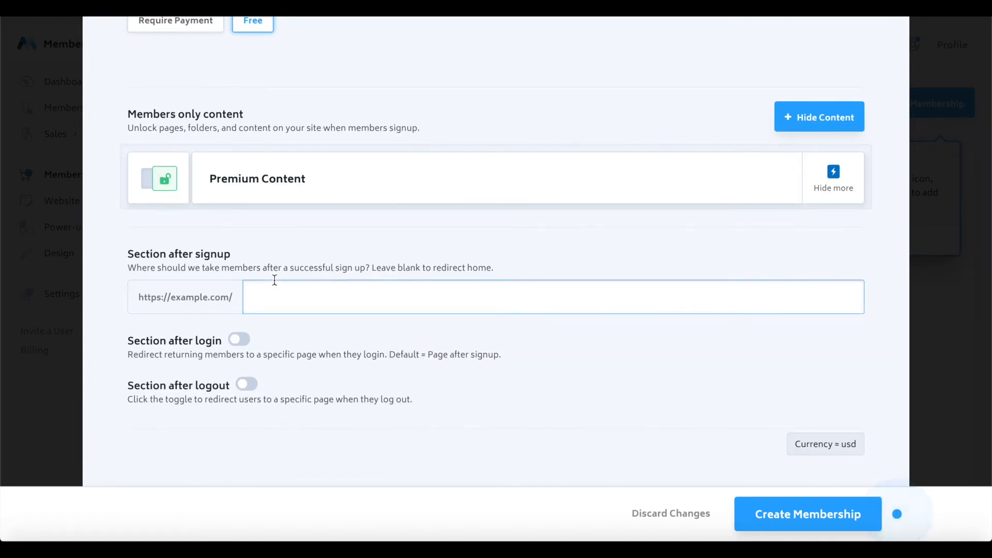
drag(146, 254, 264, 249)
click(264, 249)
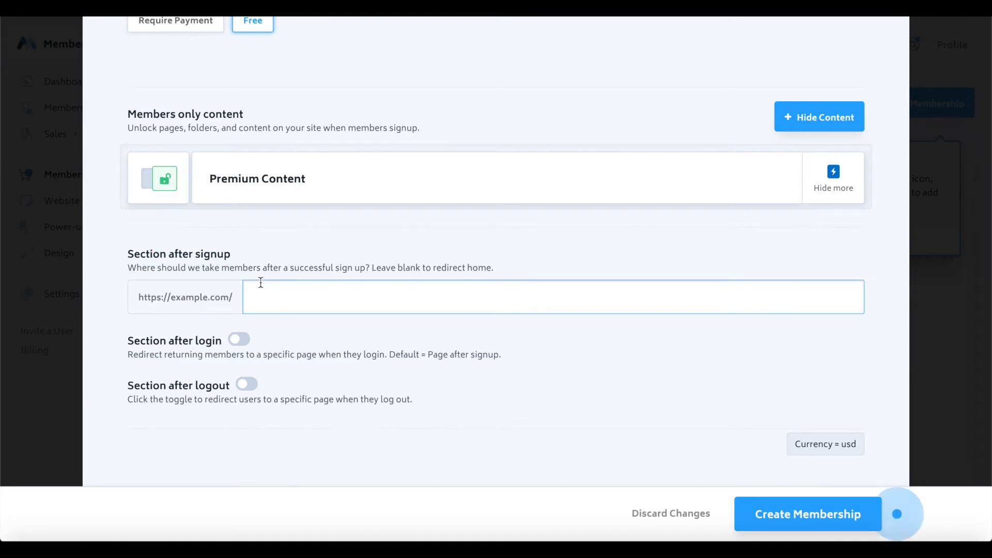
click(202, 293)
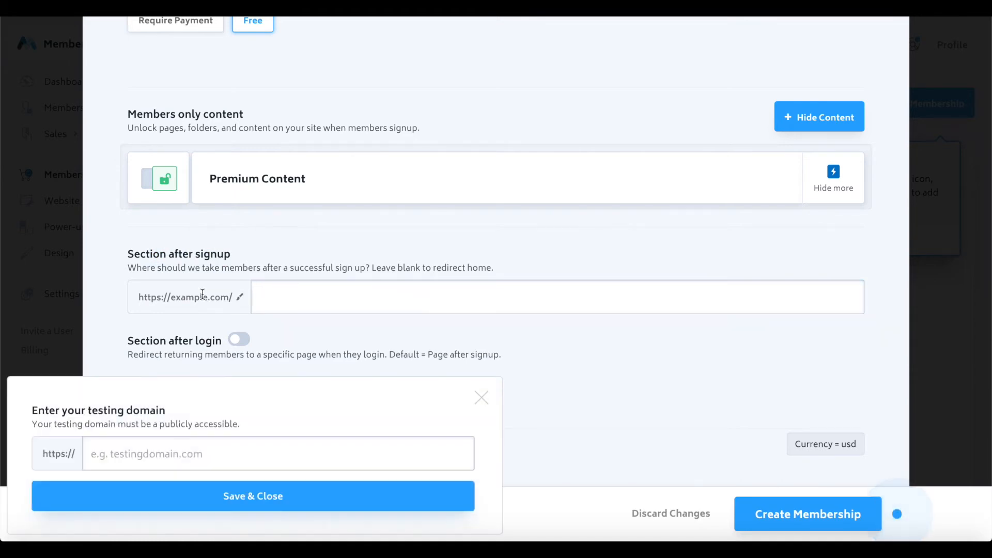
click(147, 438)
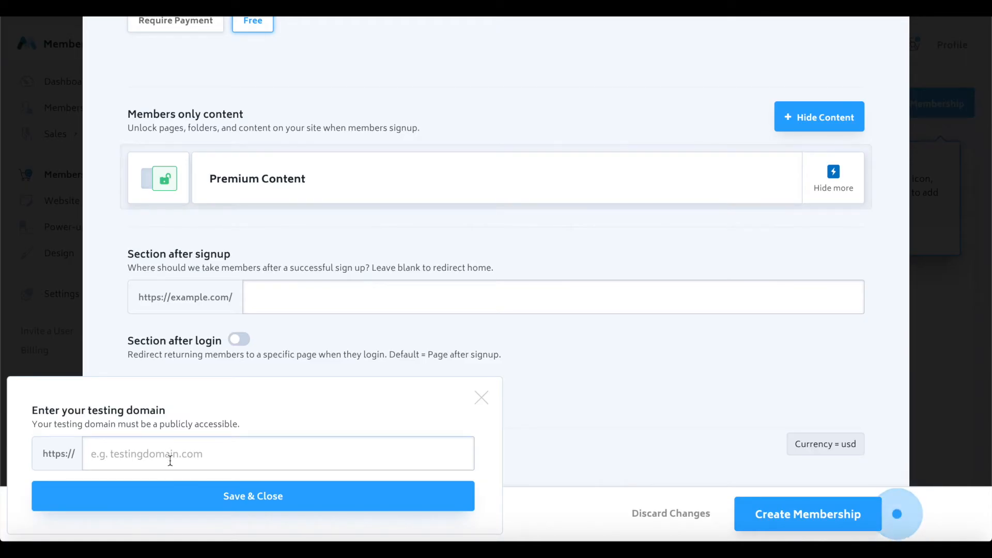
click(170, 461)
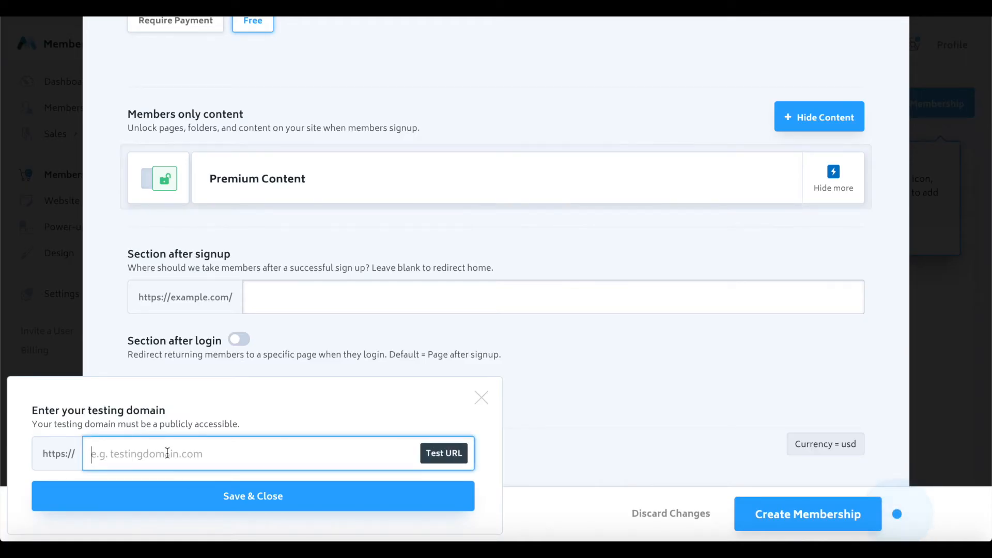
text(https://nocodehq.carrd.co/)
key(BackSpace)
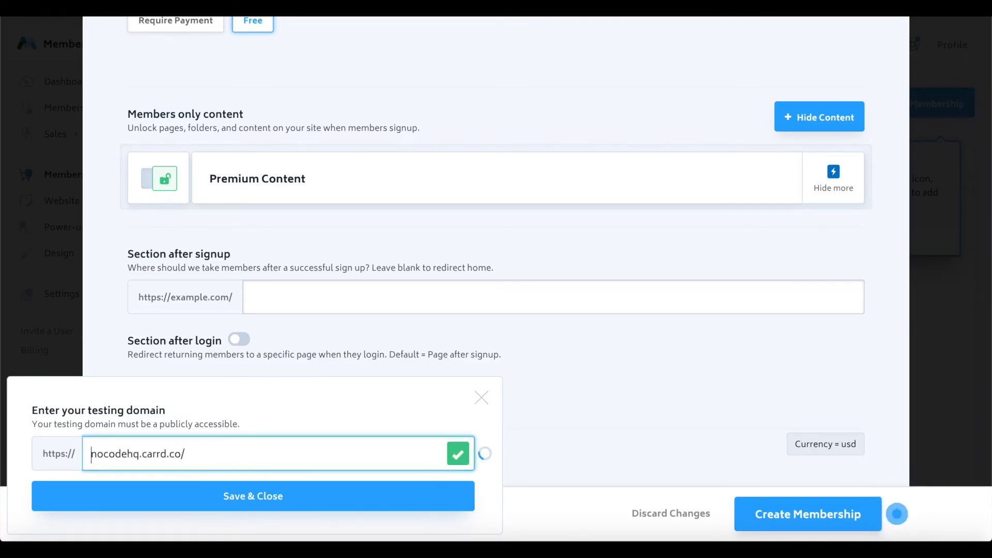
click(176, 496)
- Enter # as the section members reach after signup
click(299, 285)
text(#)
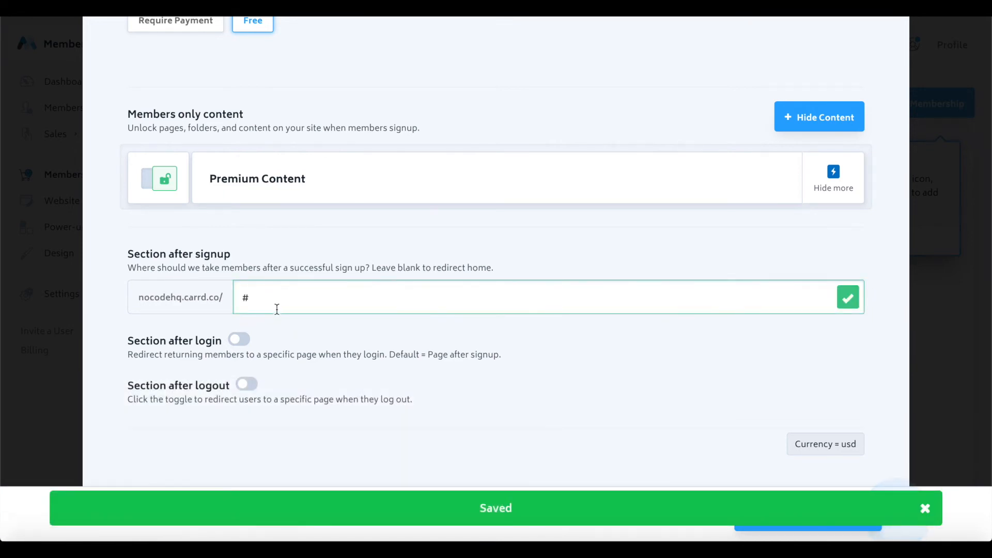
scroll(277, 309, down, 2)
- Create the free Member plan and view its signup button link
click(793, 511)
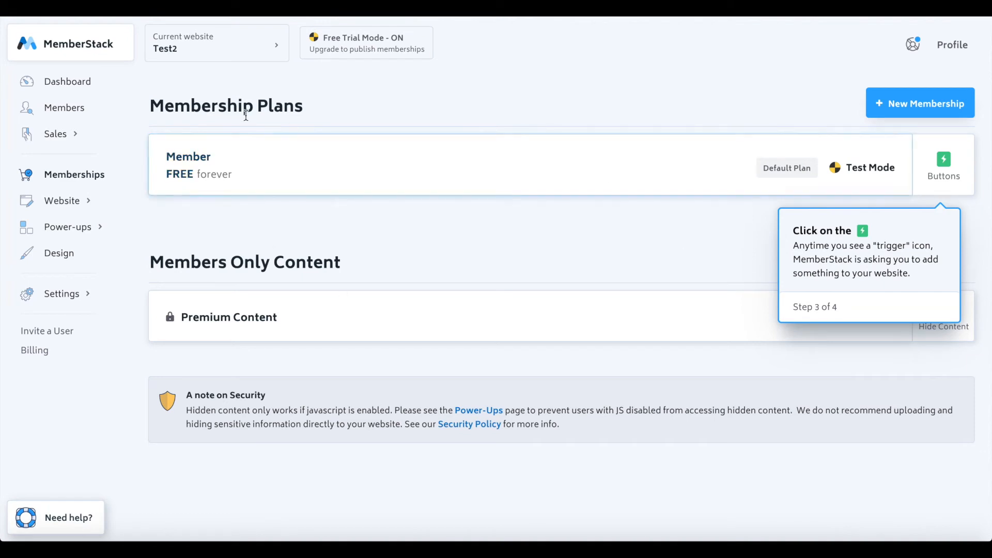
click(208, 159)
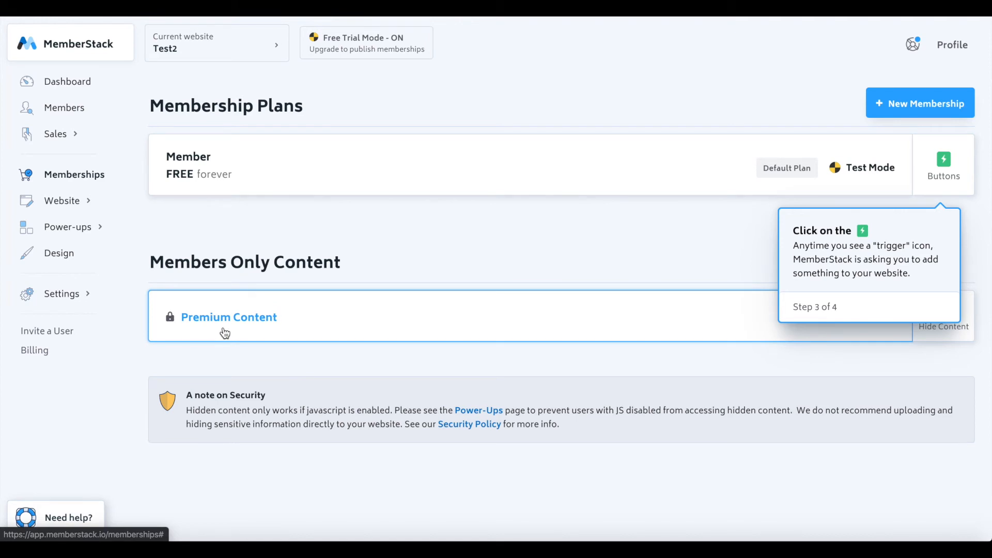
click(944, 164)
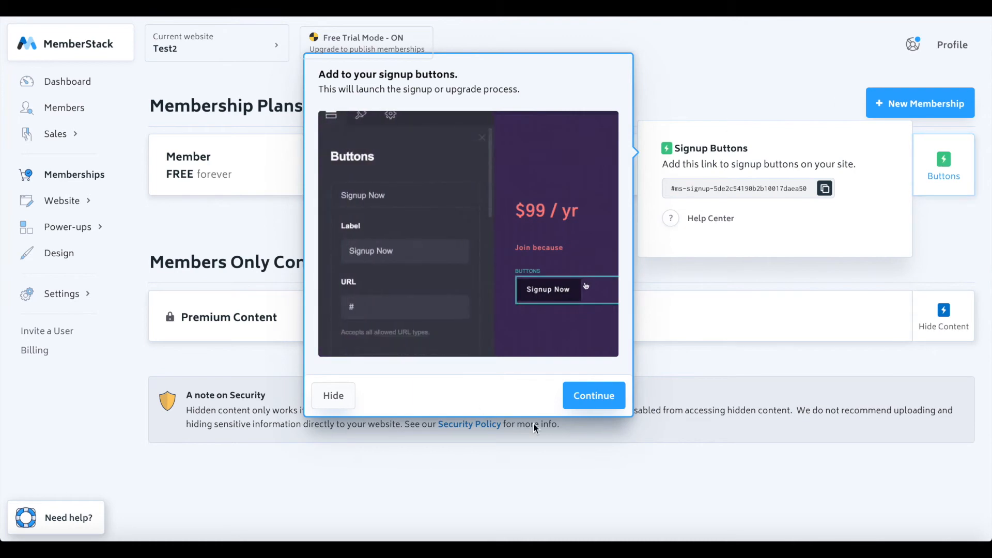
click(591, 394)
- On the Signup & Login page's Login settings, copy the #ms-login link
click(817, 147)
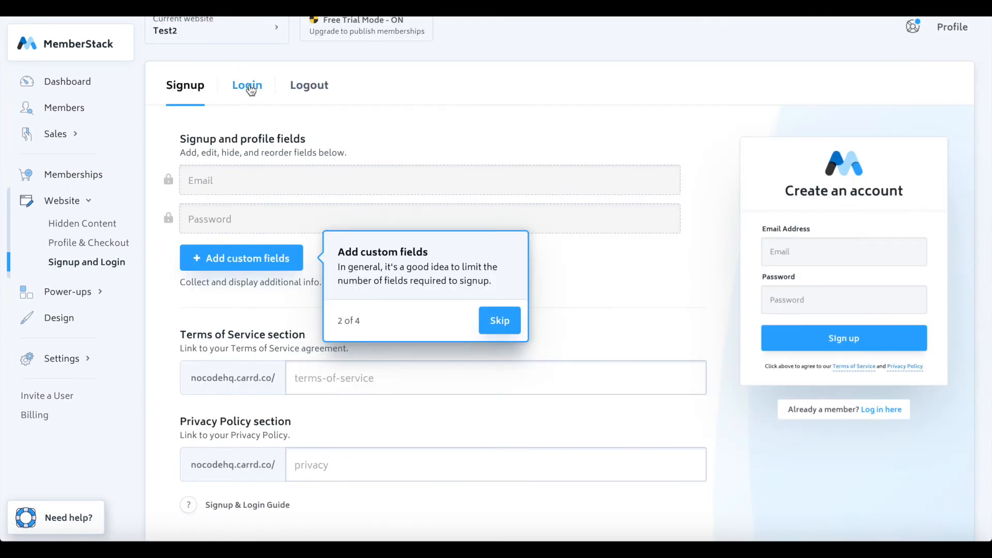
click(251, 89)
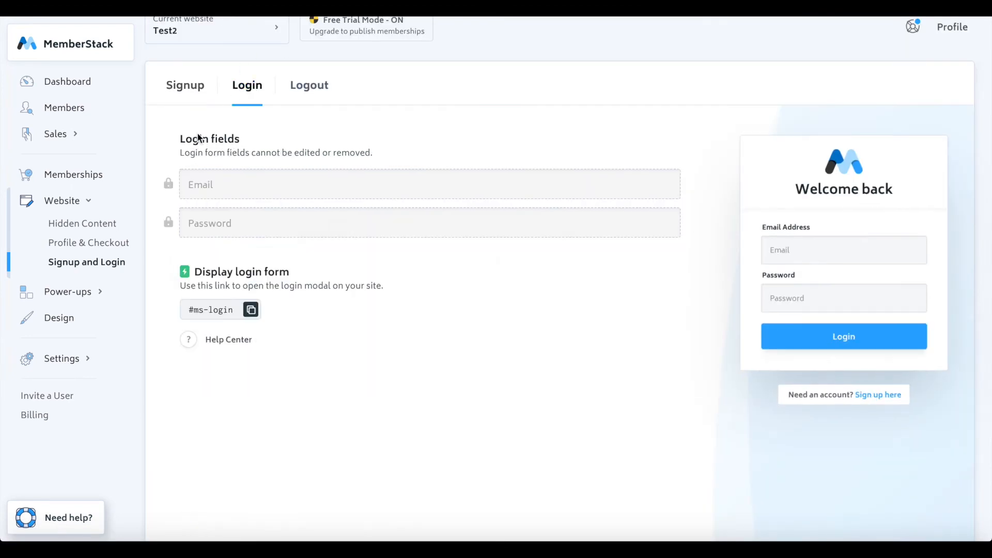
click(250, 310)
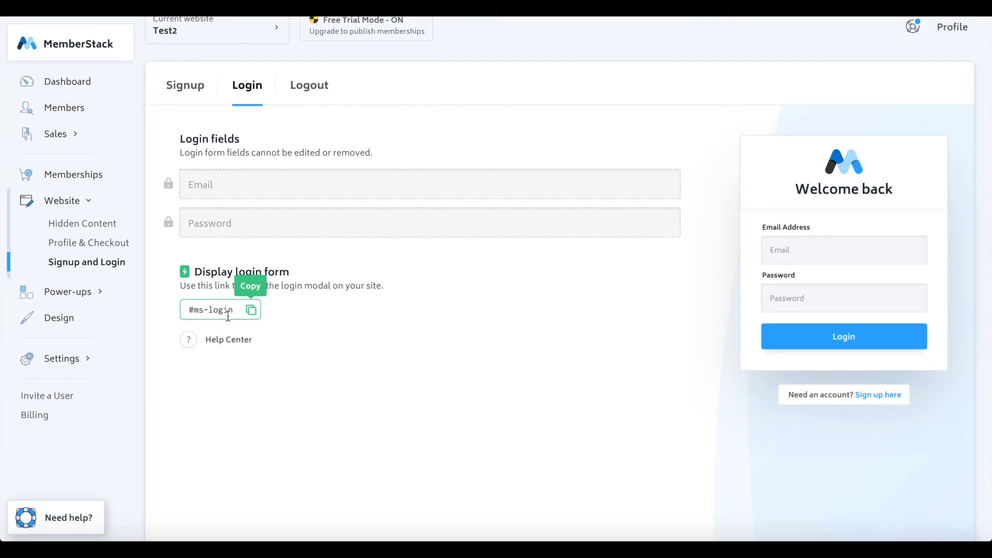
click(251, 310)
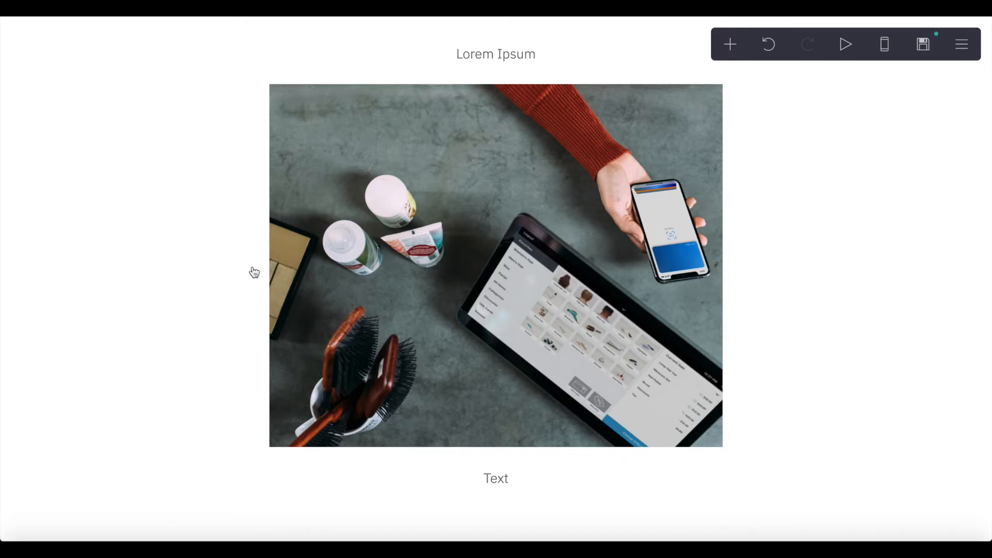
scroll(379, 268, up, 10)
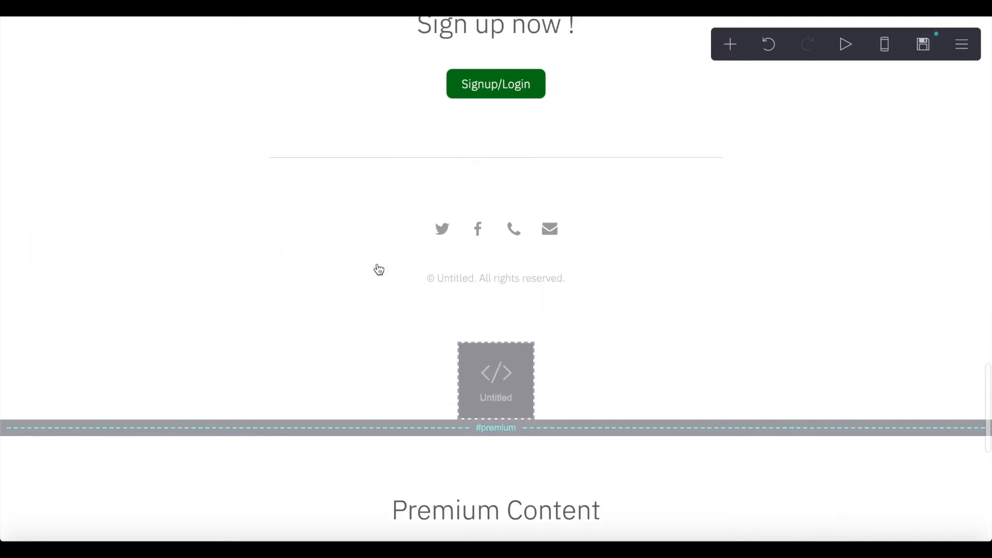
- Set the Signup/Login button's URL to #ms-login
scroll(542, 67, up, 2)
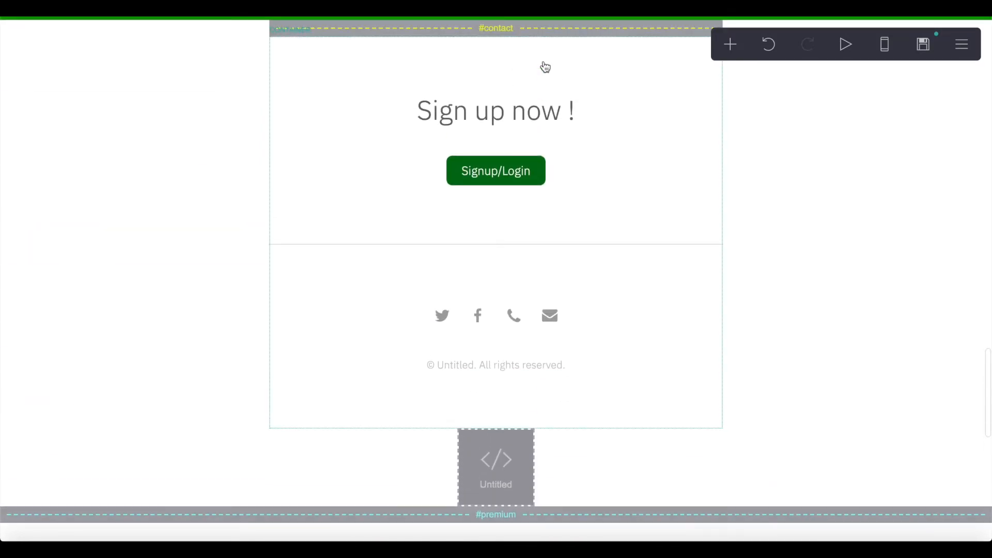
click(512, 178)
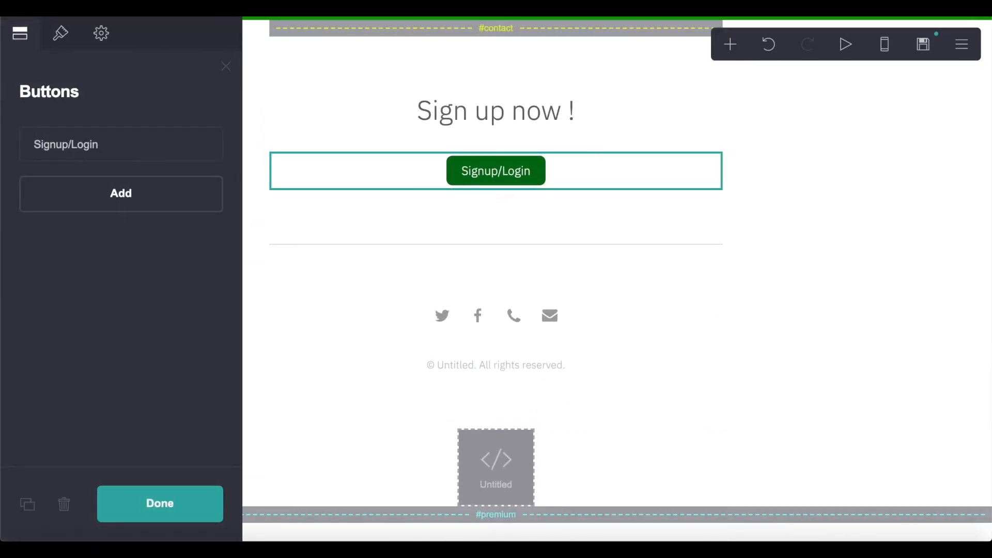
click(101, 143)
triple_click(86, 310)
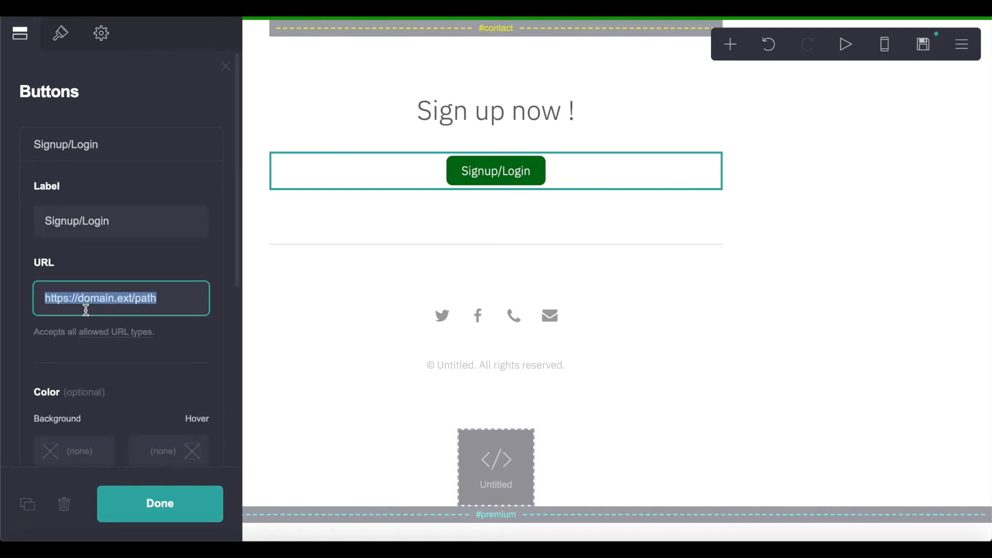
key(ctrl+v)
click(120, 270)
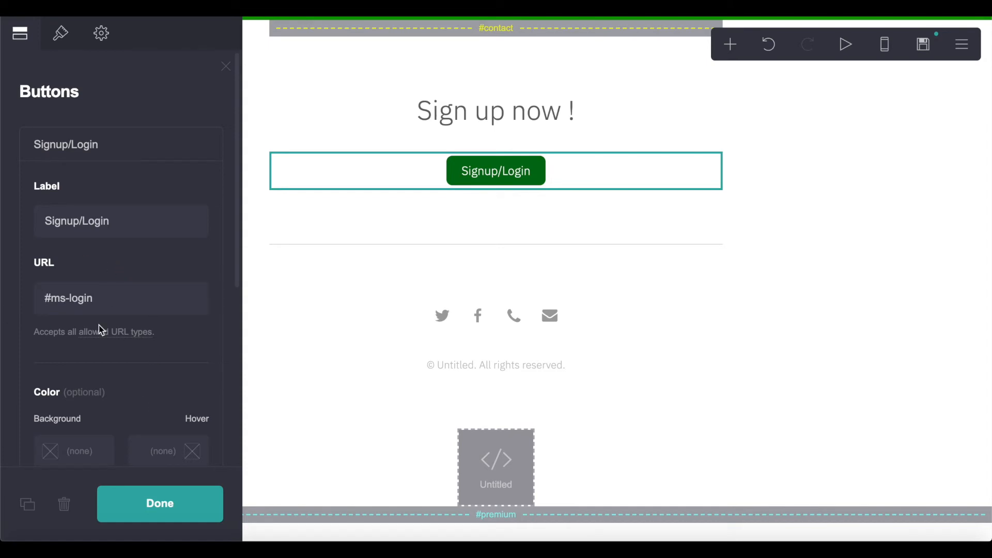
click(151, 496)
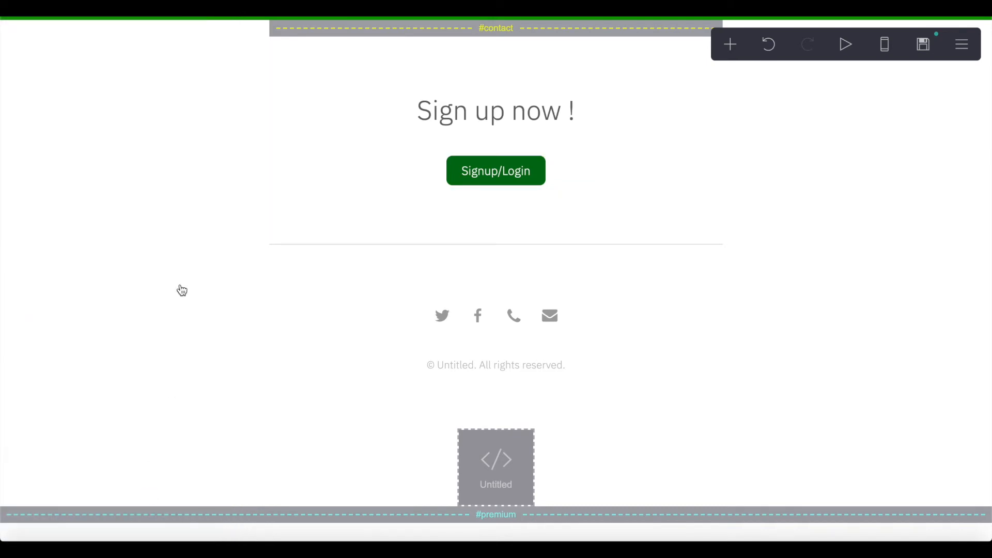
- Add a new button labelled Logout just below Signup/Login
click(729, 44)
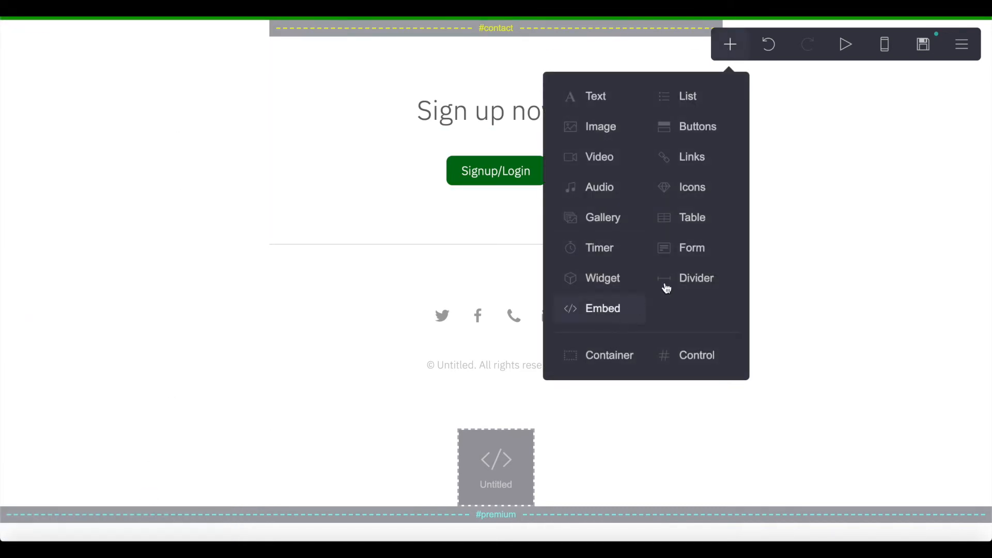
click(681, 130)
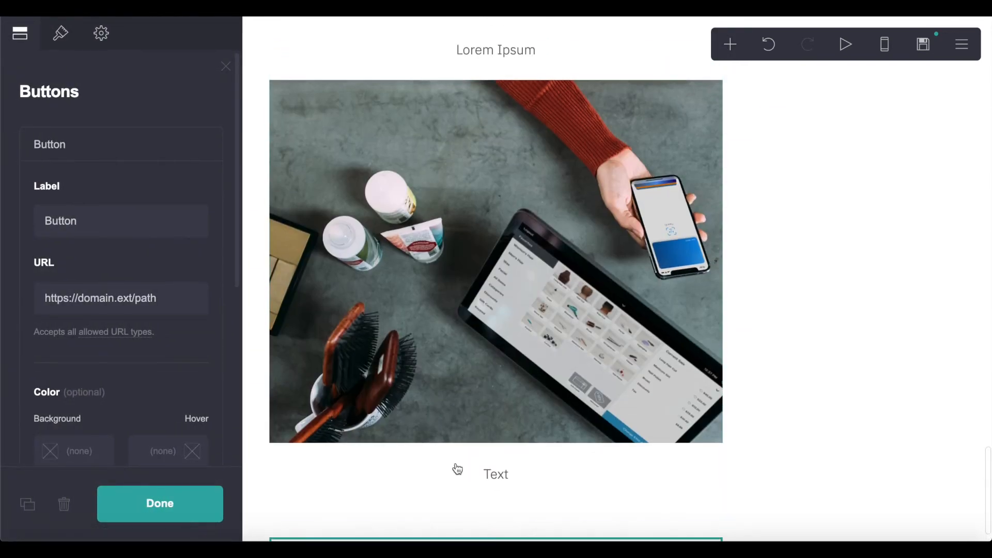
drag(486, 512, 511, 401)
double_click(108, 230)
text(Logout)
- Give the Logout button a red #E30505 background
click(70, 37)
scroll(85, 230, down, 2)
click(80, 244)
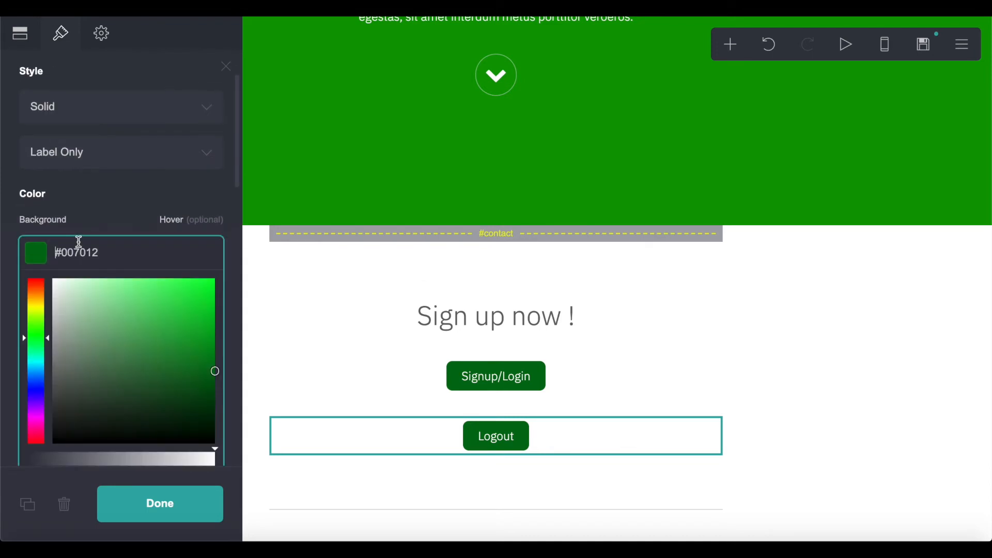
drag(33, 361, 33, 463)
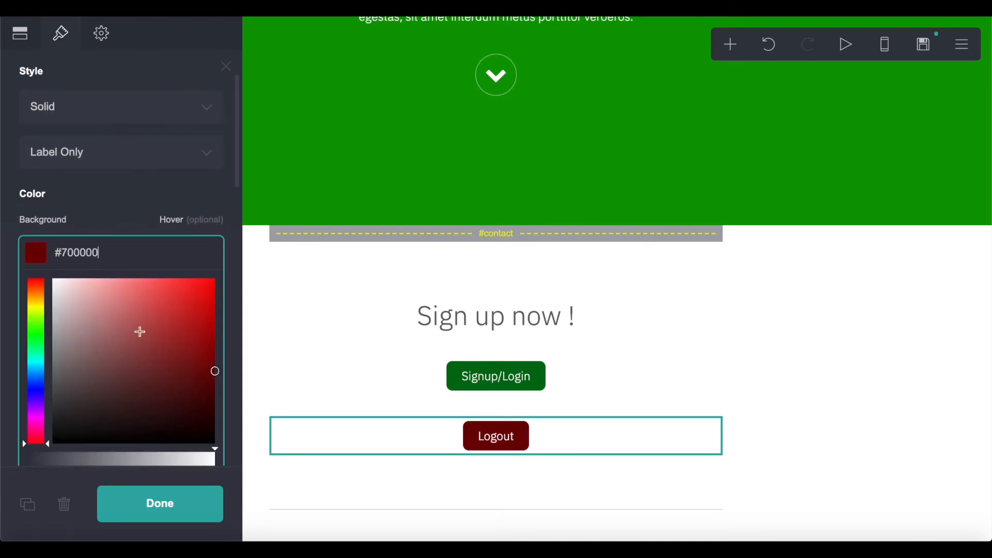
click(142, 334)
click(212, 297)
click(145, 507)
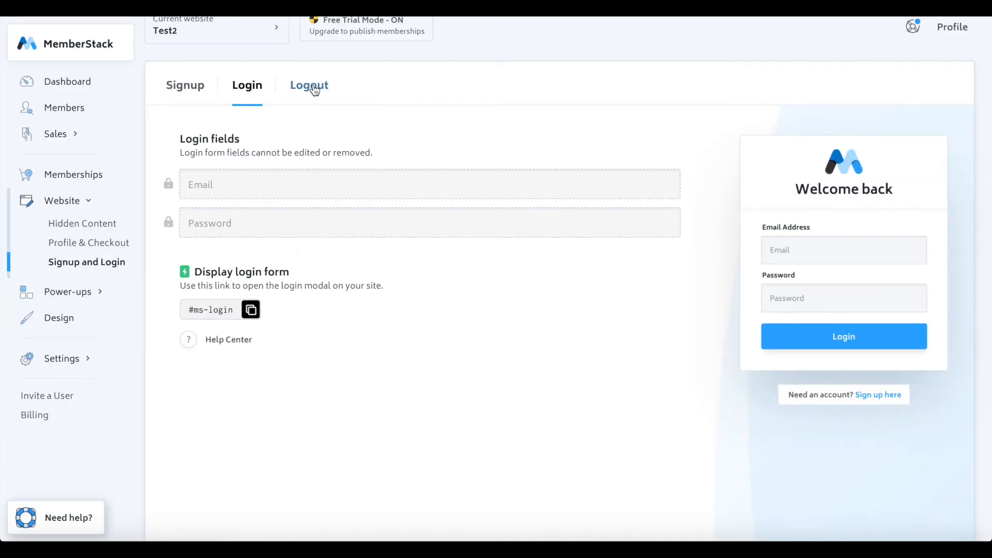
- Copy the #ms-logout link from MemberStack's logout settings
click(317, 86)
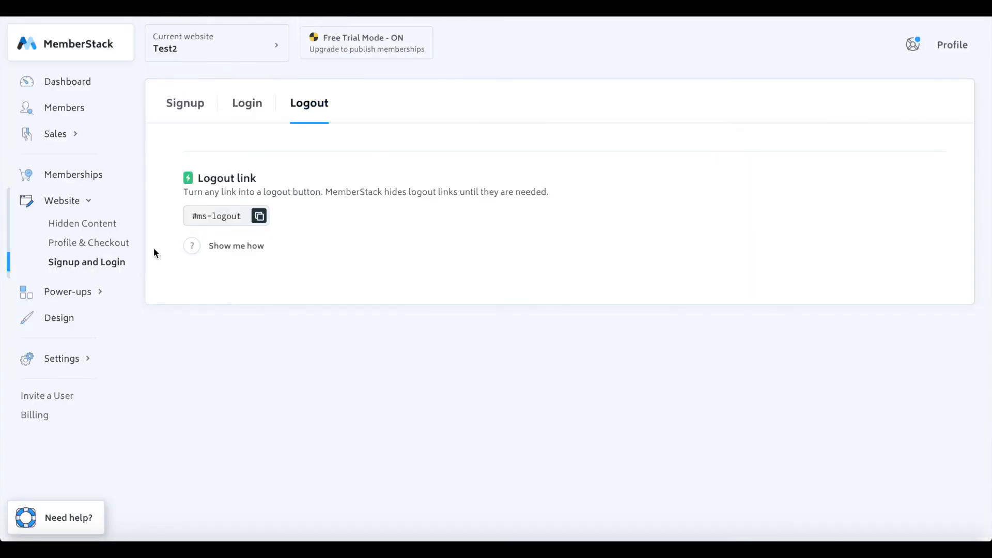
click(267, 217)
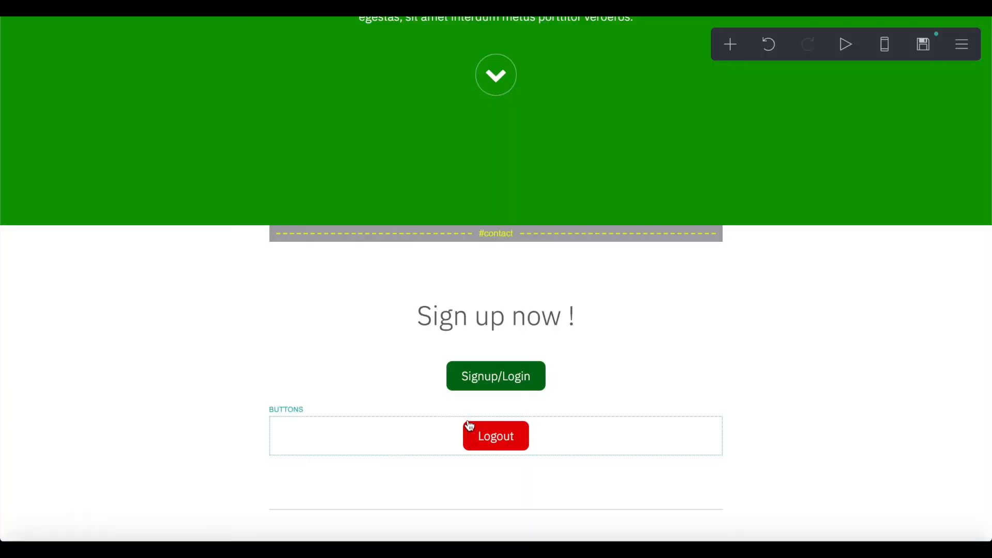
click(471, 426)
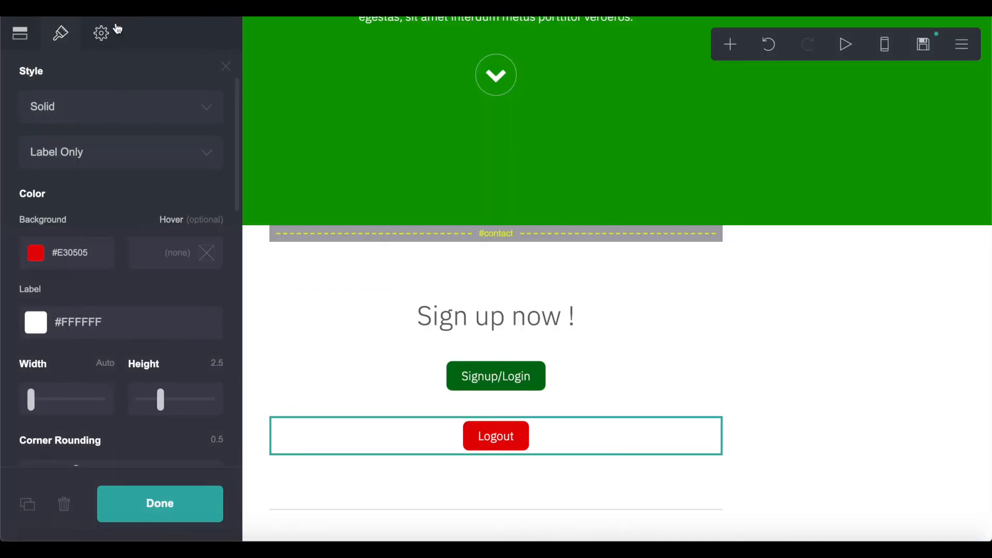
- Paste #ms-logout as the Logout button's URL, clearing a mistaken attributes entry
click(101, 33)
scroll(66, 310, down, 1)
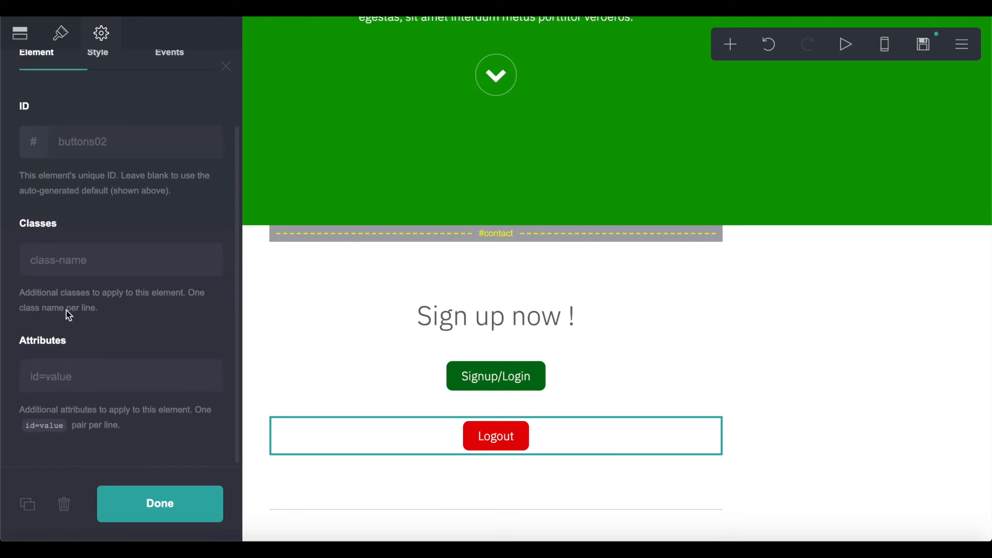
click(81, 375)
key(ctrl+v)
click(123, 335)
click(89, 370)
key(ctrl+a)
key(BackSpace)
click(20, 34)
click(114, 219)
key(ctrl+v)
click(139, 172)
click(173, 515)
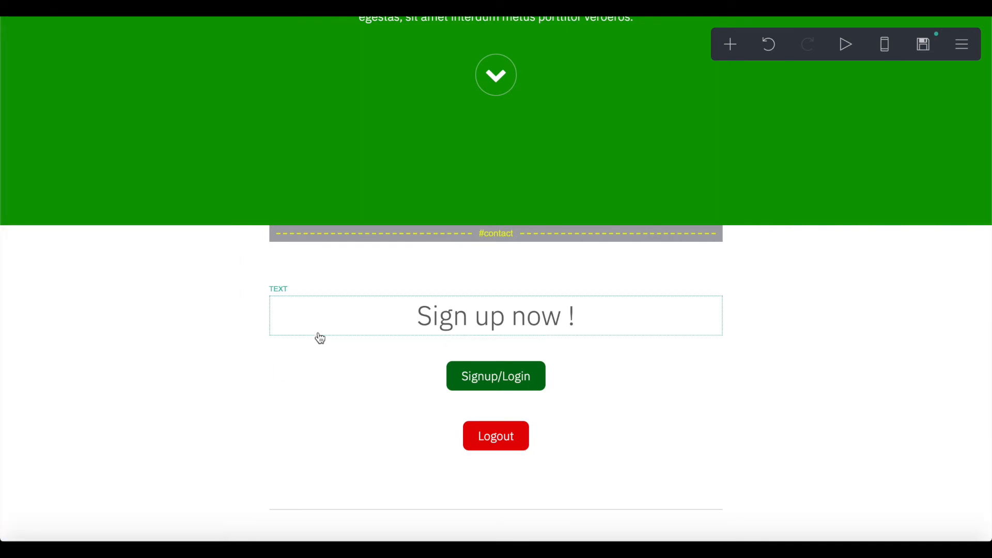
- Verify the Signup/Login and Logout buttons link to #ms-login and #ms-logout
scroll(321, 339, down, 2)
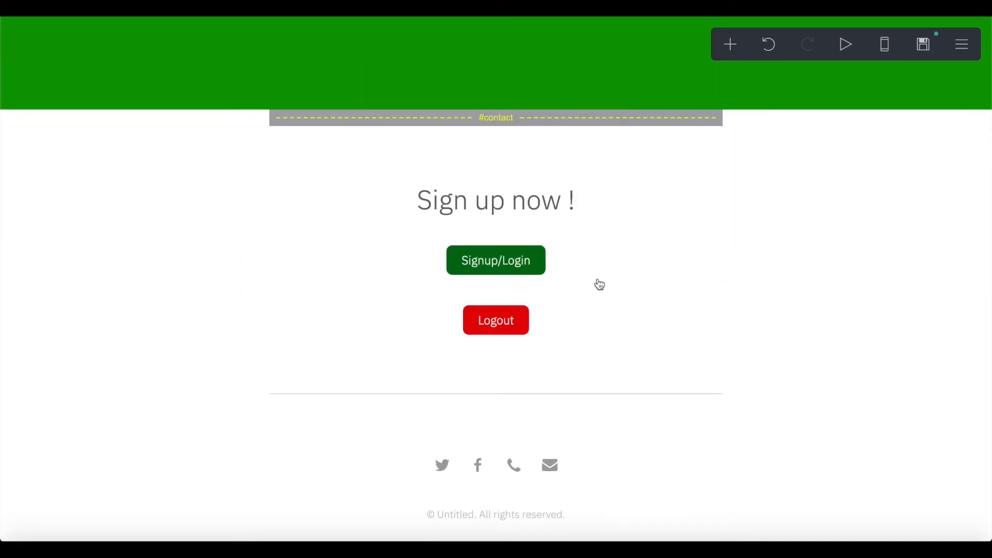
click(514, 272)
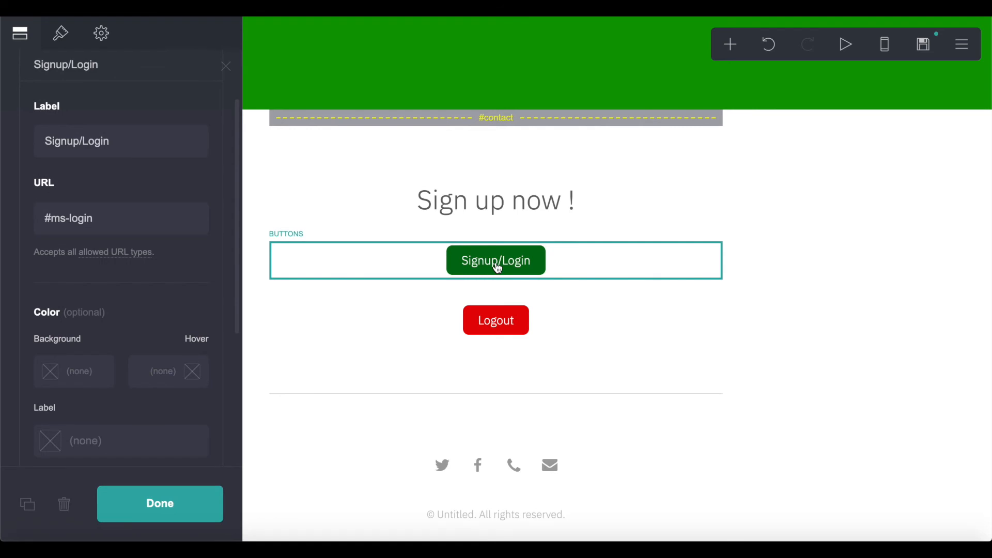
scroll(495, 263, down, 2)
click(485, 223)
click(483, 236)
click(484, 237)
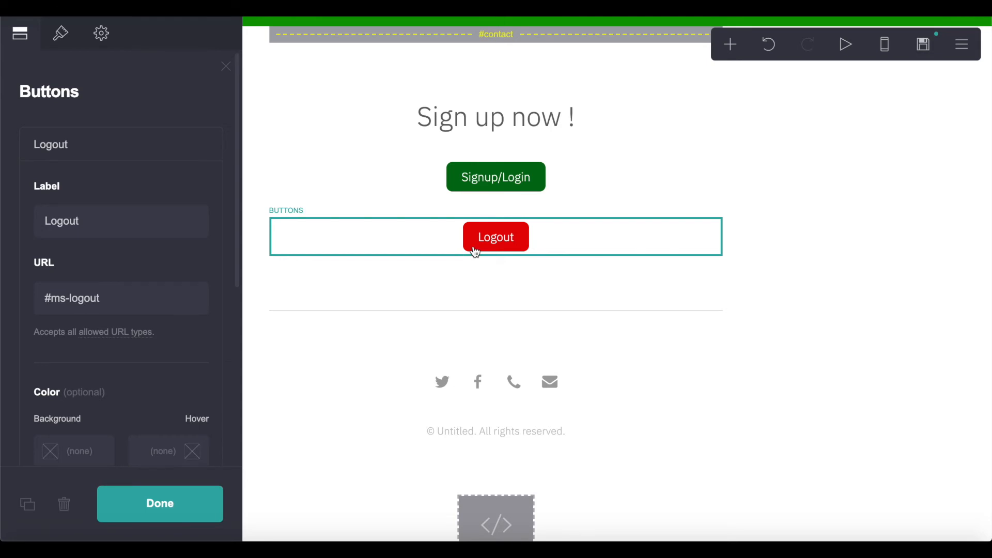
click(519, 181)
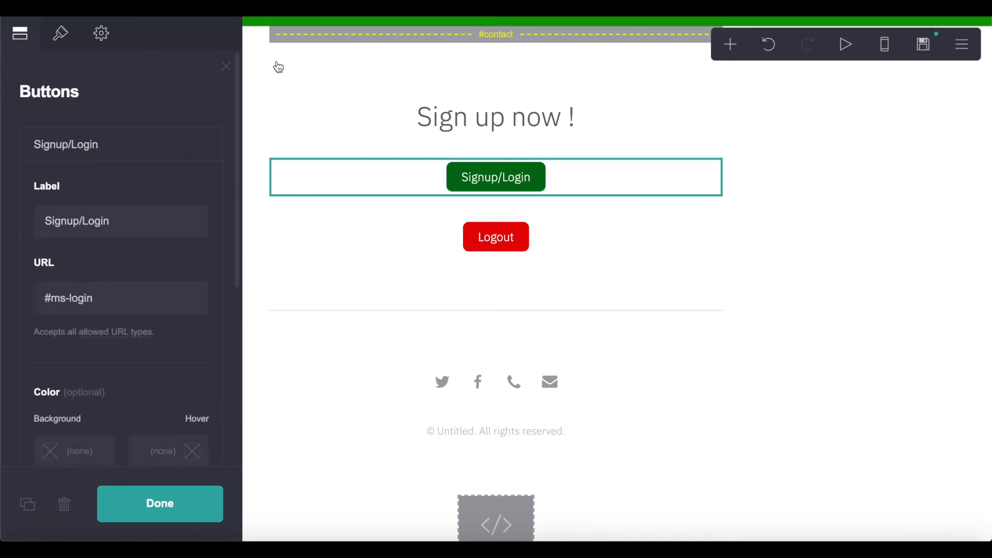
click(226, 70)
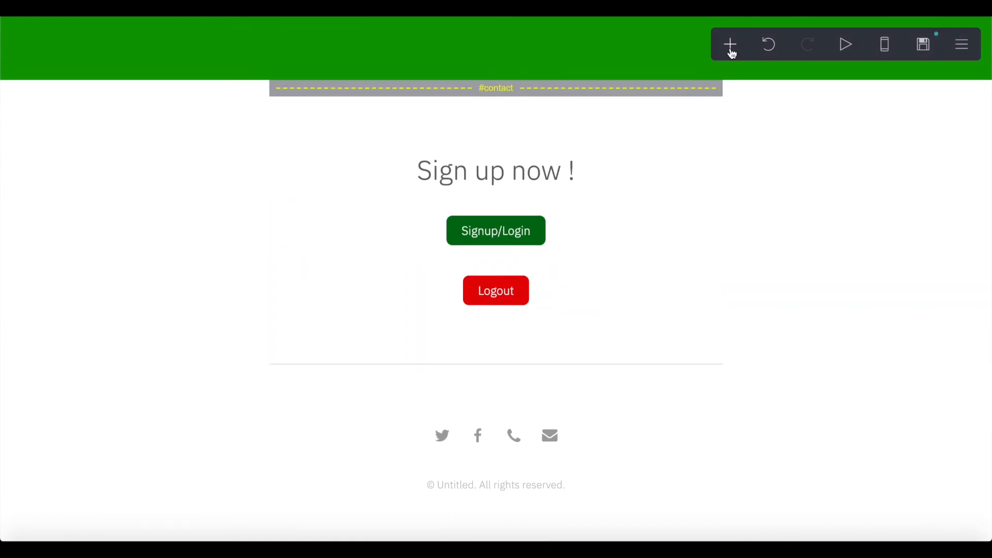
- Add a button below the divider labelled 'Go to Premium Content'
click(732, 46)
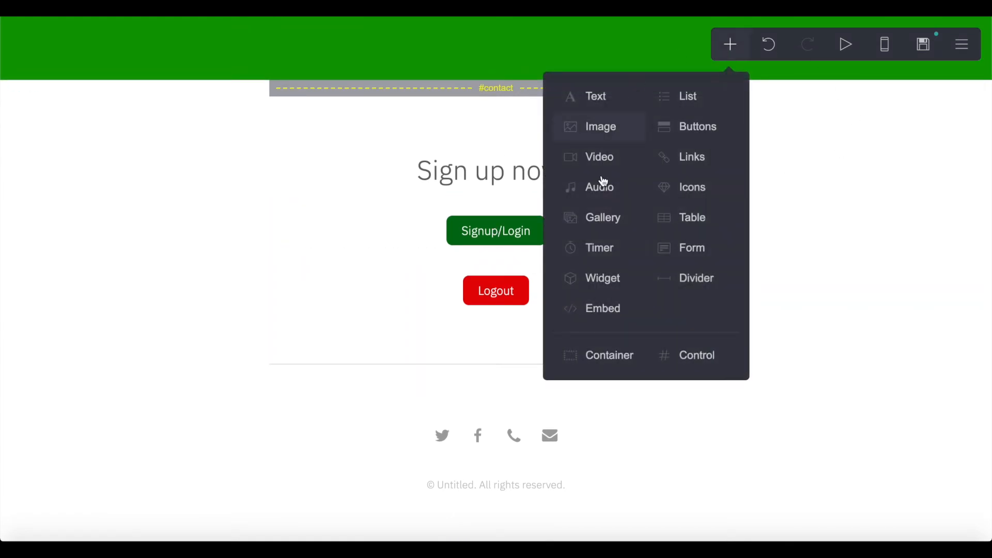
click(693, 132)
drag(510, 520, 514, 500)
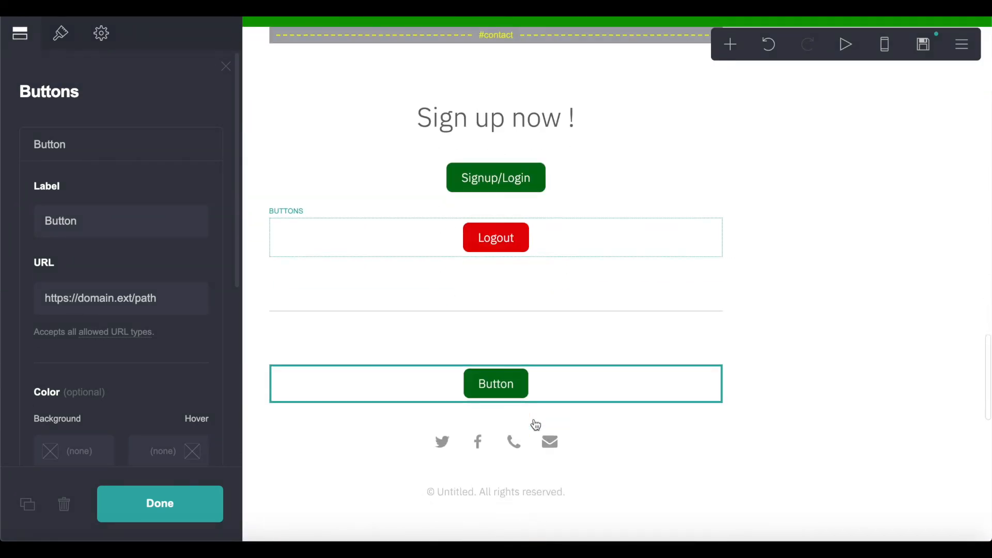
double_click(78, 210)
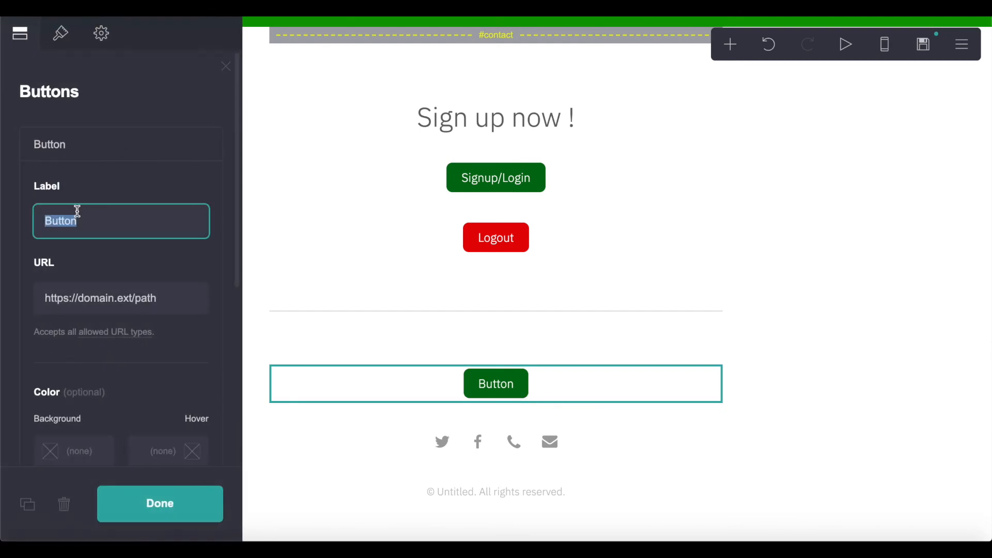
text(See aGo)
key(ctrl+a)
text(Gio)
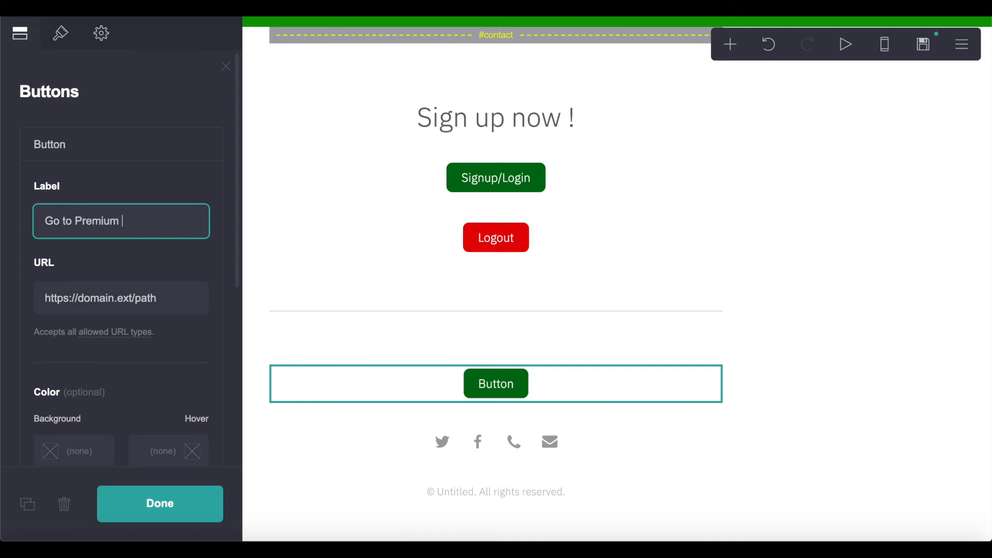
text(to Premium Content)
scroll(394, 248, down, 5)
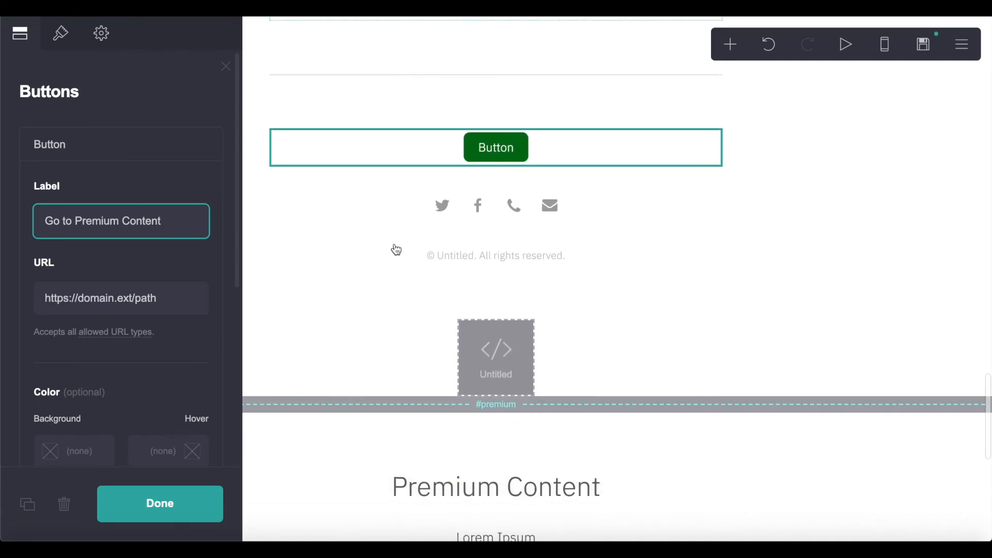
click(509, 144)
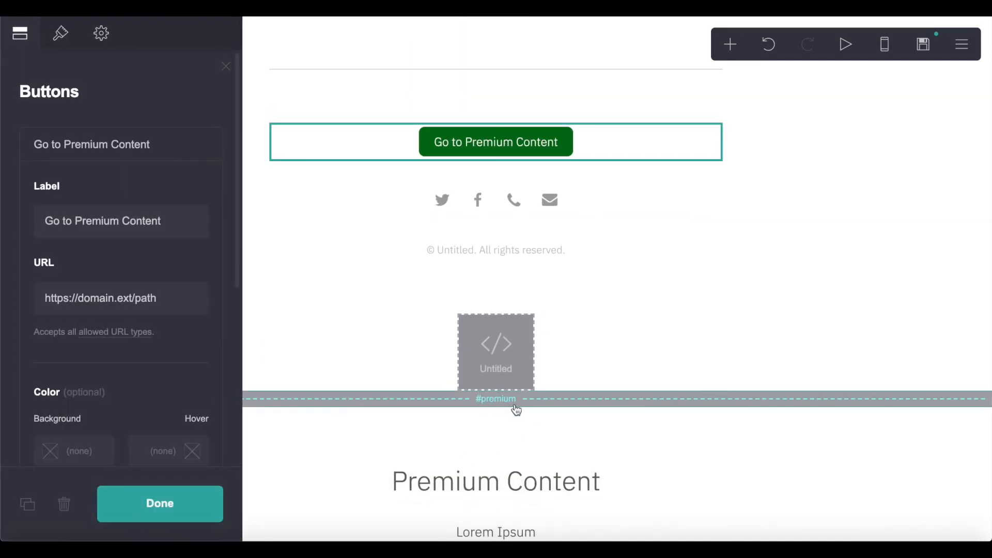
- Set the Go to Premium Content button's link to #premium
click(177, 296)
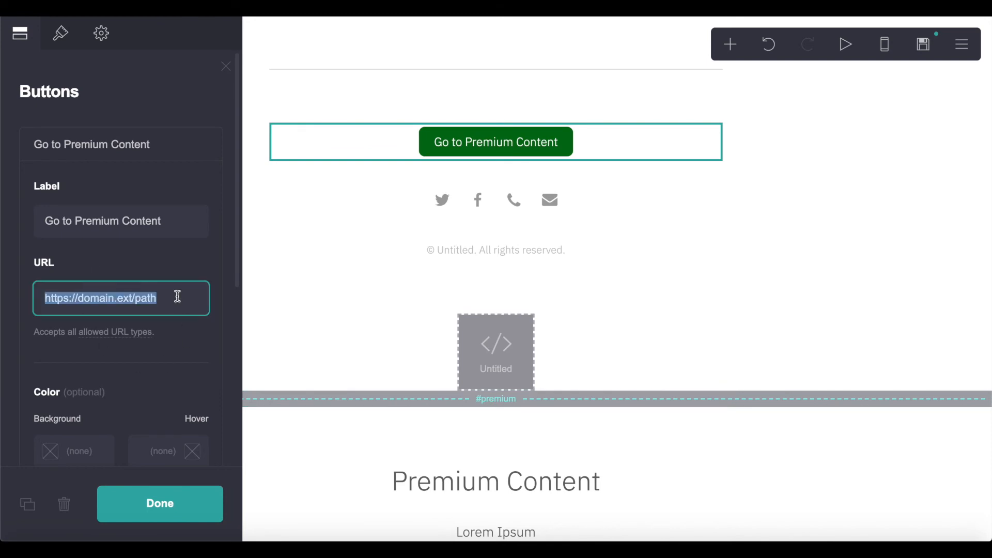
text(ä)
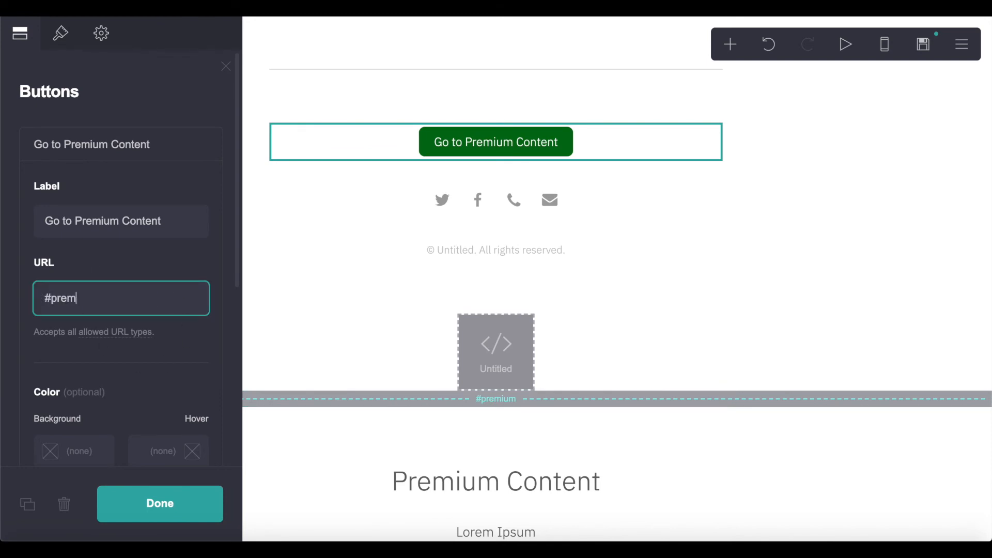
click(175, 493)
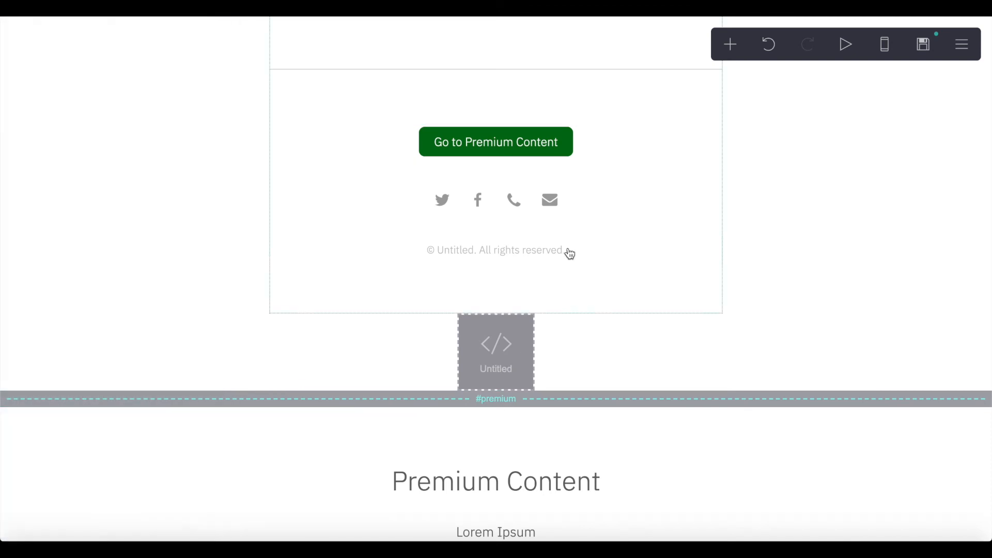
scroll(506, 286, down, 10)
scroll(506, 287, up, 4)
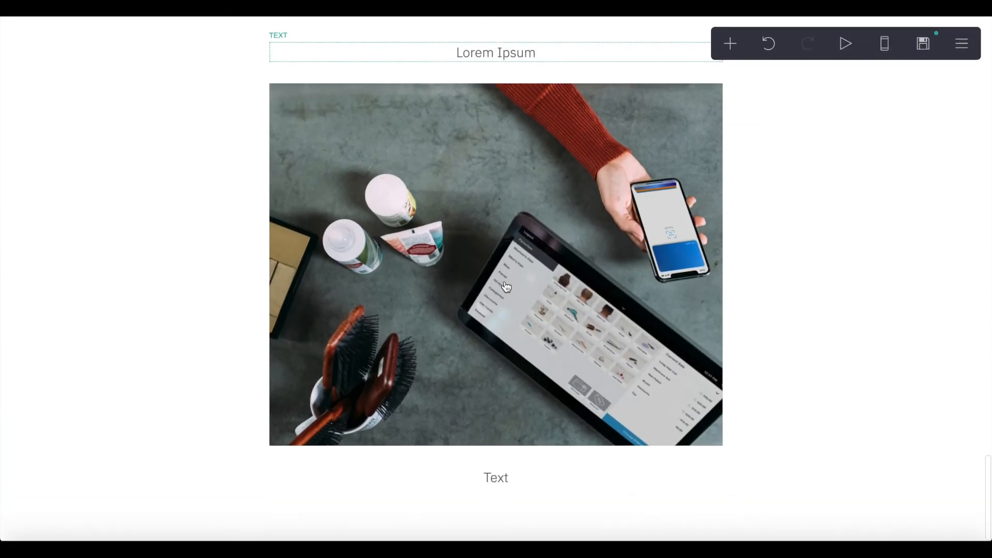
scroll(506, 287, down, 2)
scroll(505, 286, up, 5)
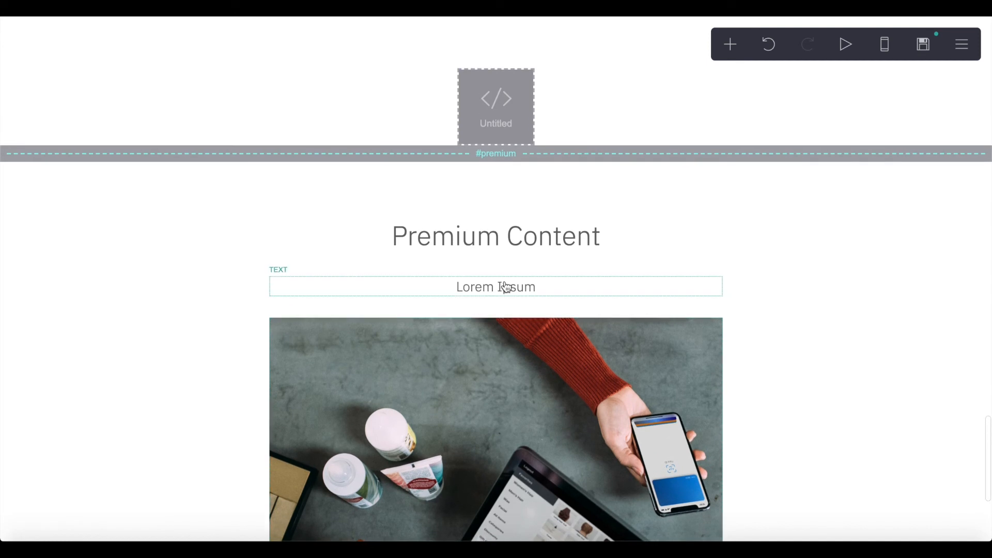
click(327, 289)
- Copy the premium container's ms-hide=premium-content attribute
click(332, 261)
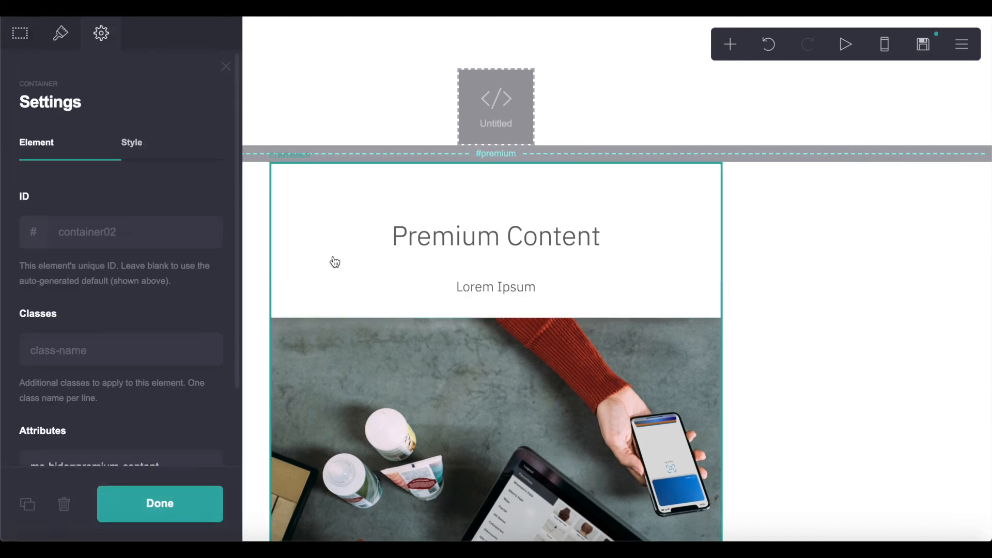
scroll(335, 261, up, 1)
scroll(333, 261, up, 2)
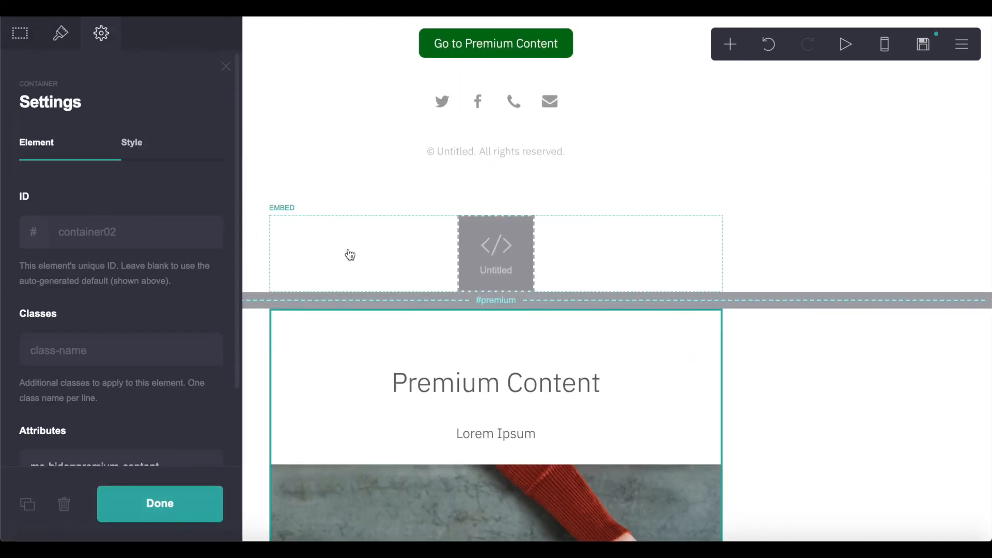
scroll(350, 255, up, 3)
scroll(350, 255, down, 2)
scroll(171, 249, down, 2)
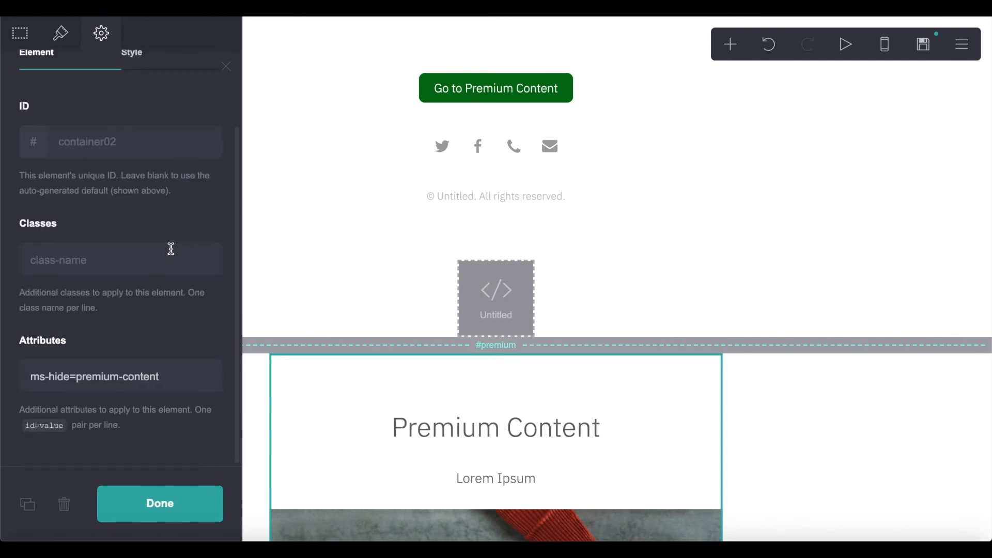
triple_click(94, 365)
key(ctrl+c)
scroll(321, 379, up, 2)
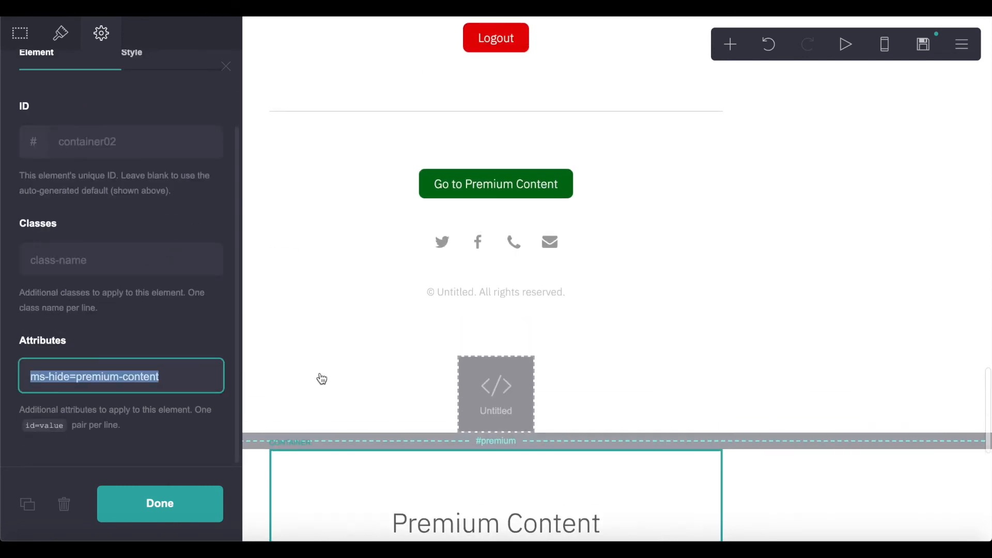
- Paste ms-hide=premium-content into the Go to Premium Content button's attributes
click(483, 184)
click(102, 33)
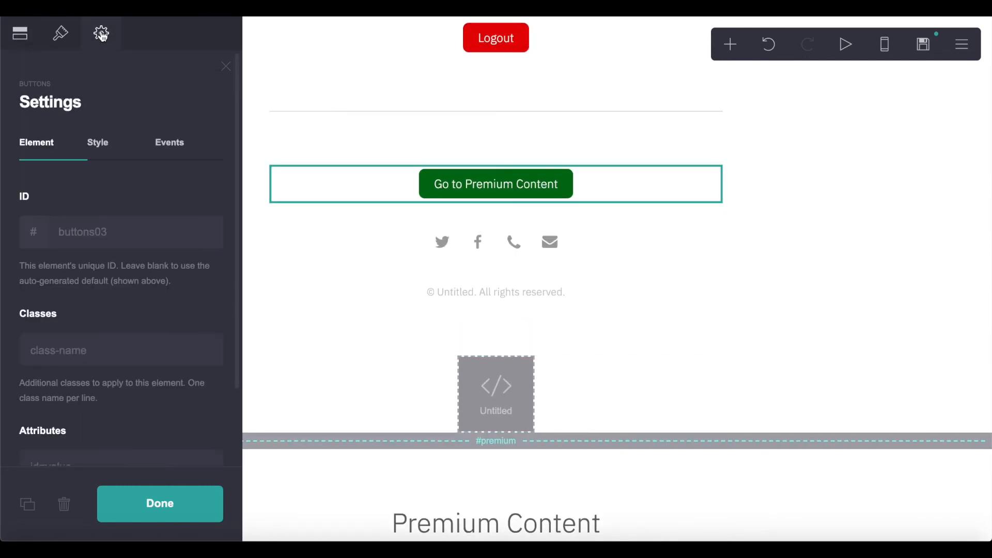
scroll(98, 360, down, 2)
click(117, 389)
key(ctrl+v)
click(151, 491)
scroll(356, 277, down, 7)
click(730, 49)
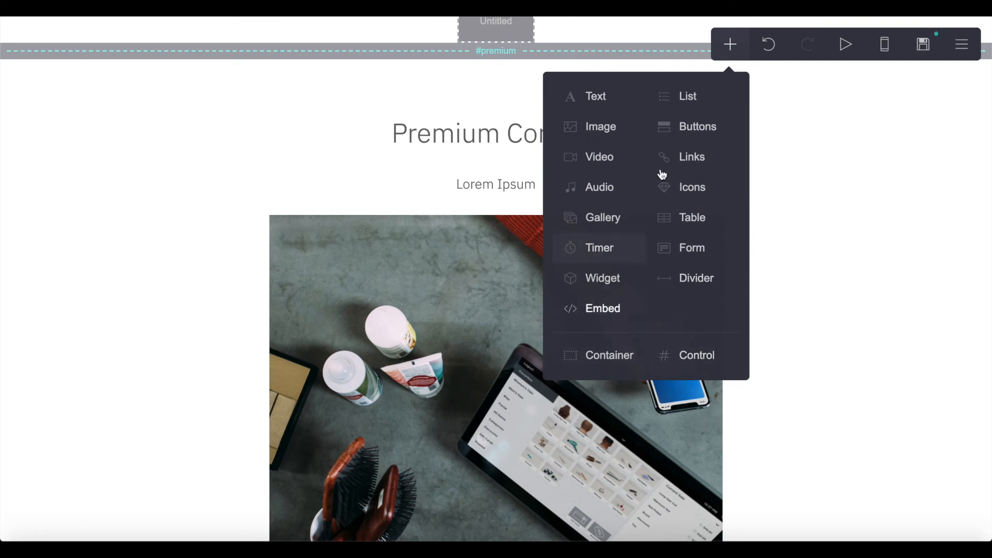
- Add a 'Go Back' link with URL # above the Premium Content heading
click(687, 158)
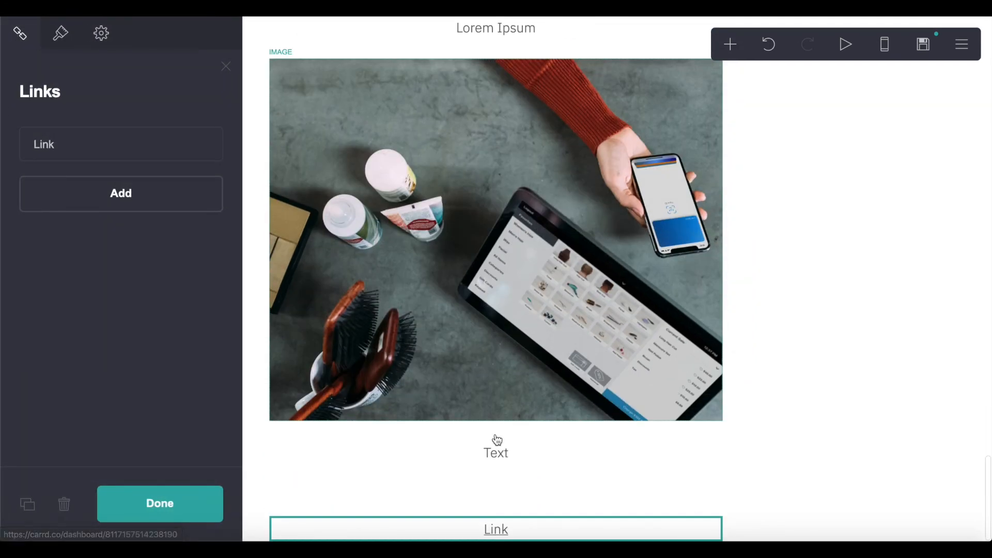
drag(499, 532, 507, 357)
click(502, 368)
click(73, 136)
click(97, 222)
triple_click(93, 301)
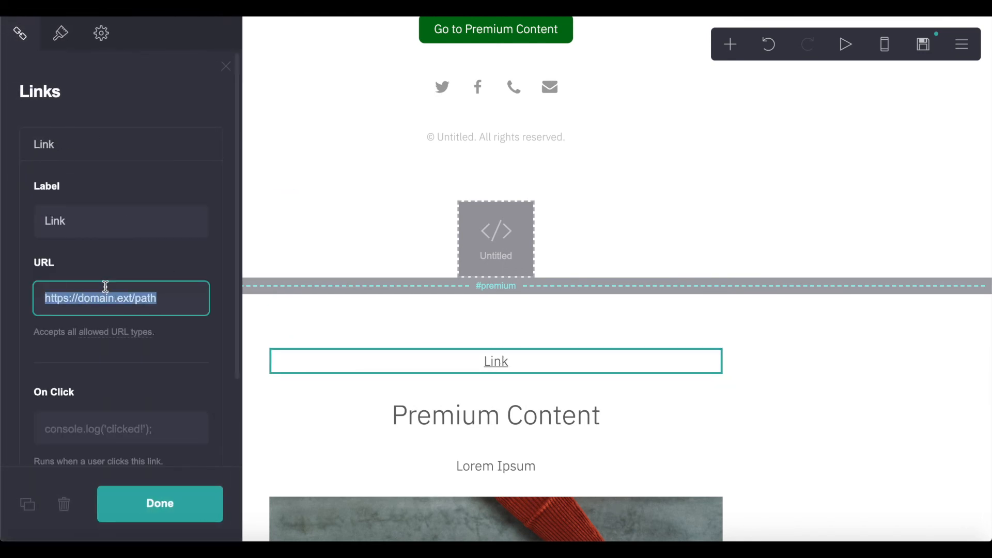
text(#)
click(95, 273)
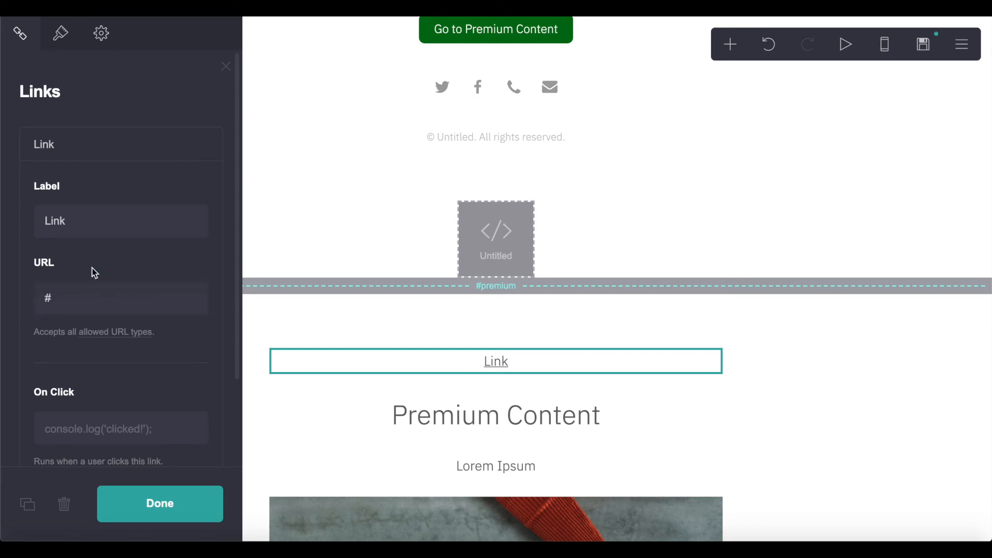
double_click(91, 220)
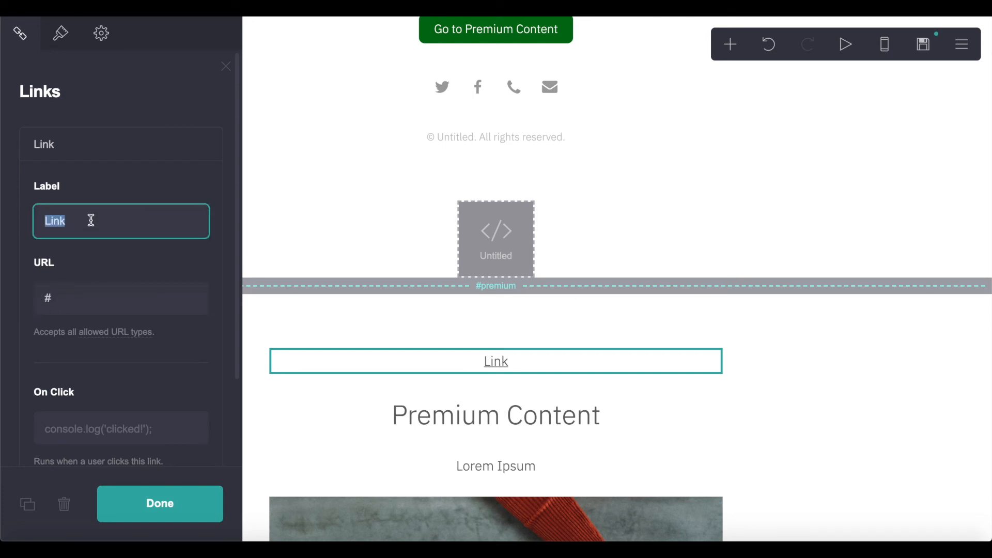
text(Go Back)
click(151, 498)
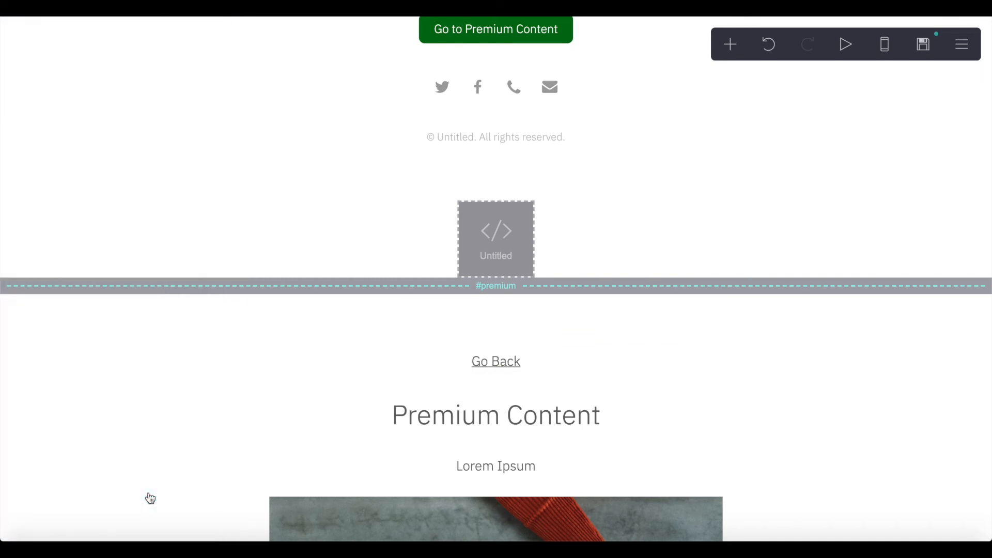
- Publish the site changes and open the live site
click(868, 66)
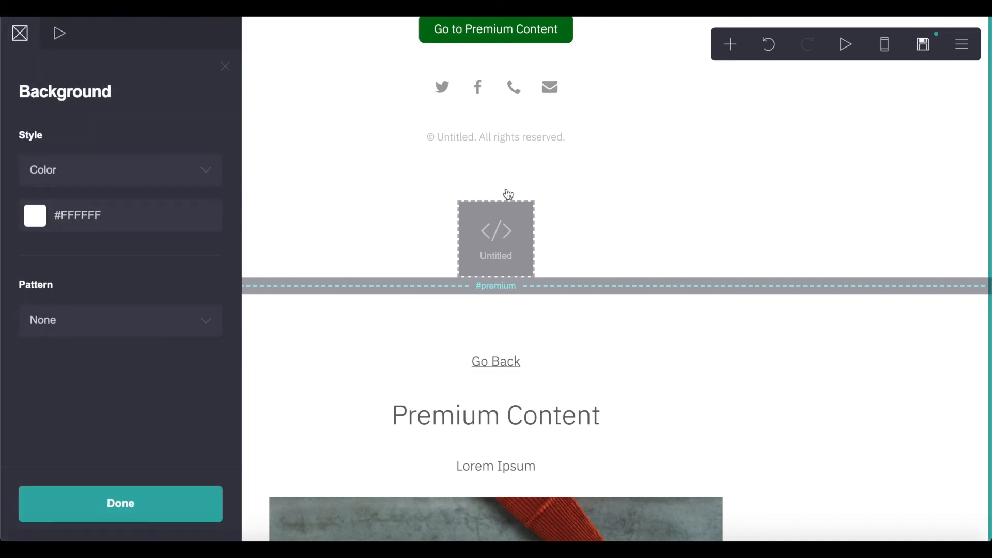
click(925, 52)
click(126, 497)
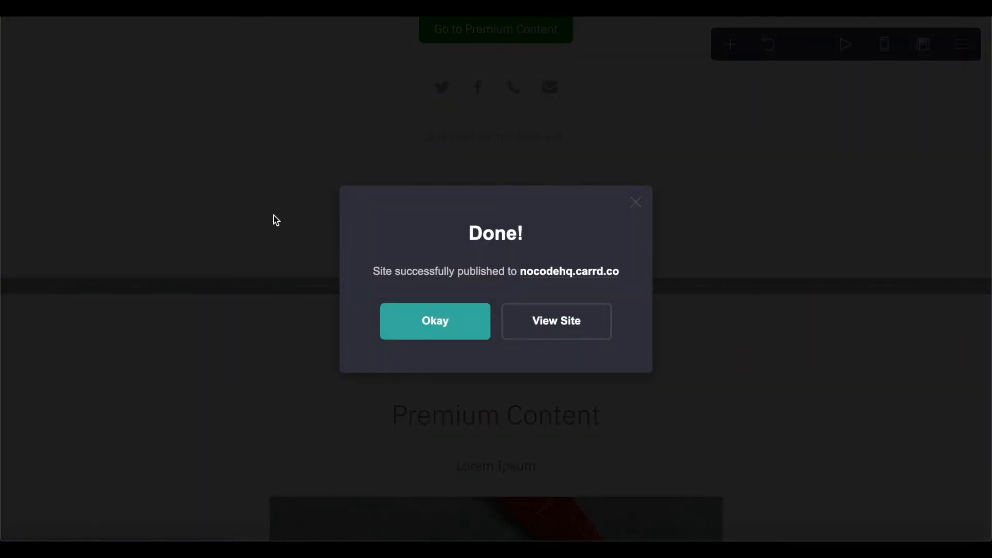
click(549, 314)
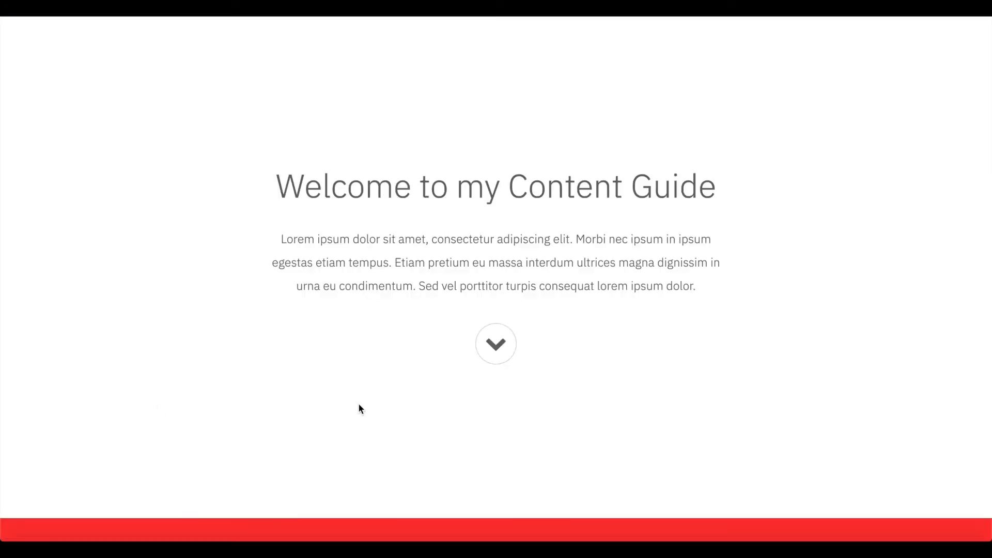
- Scroll the live page to the Sign up now! section showing only Signup/Login
scroll(407, 200, down, 20)
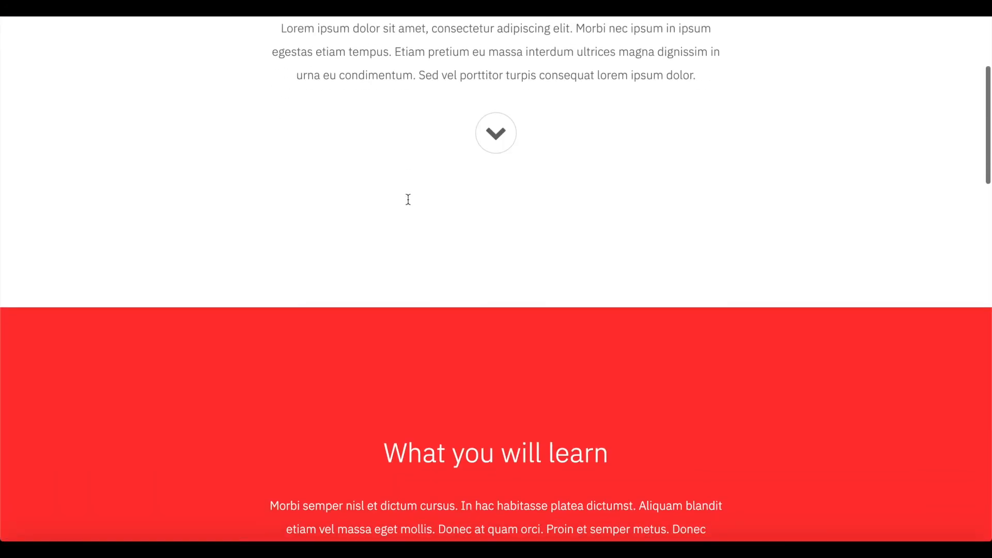
scroll(405, 222, down, 3)
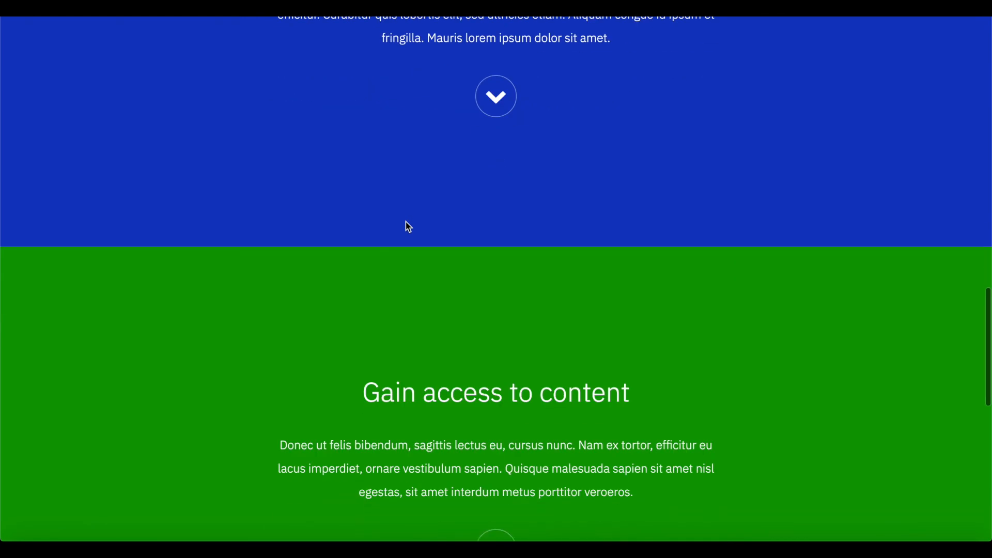
scroll(405, 222, up, 4)
scroll(463, 89, down, 6)
scroll(467, 93, down, 8)
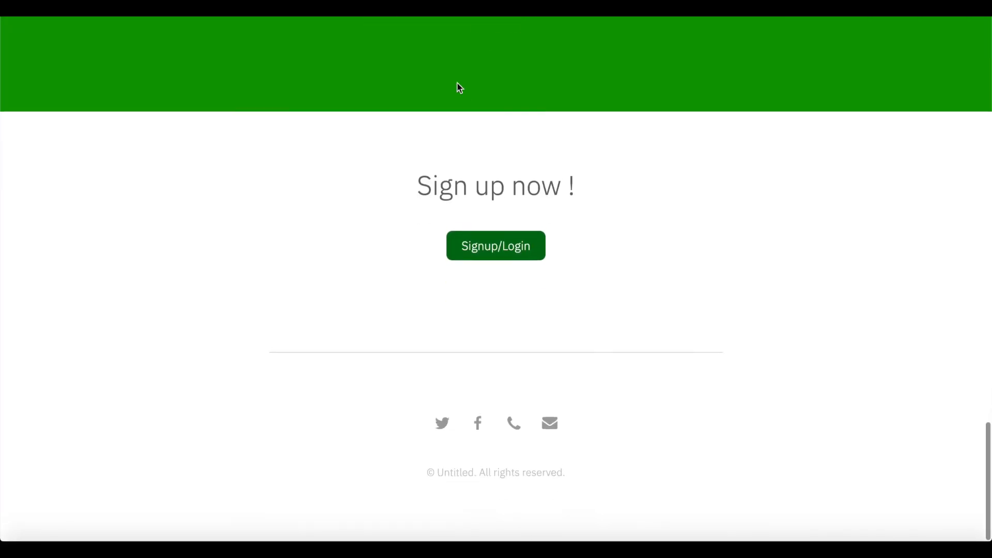
drag(413, 192, 678, 188)
click(678, 187)
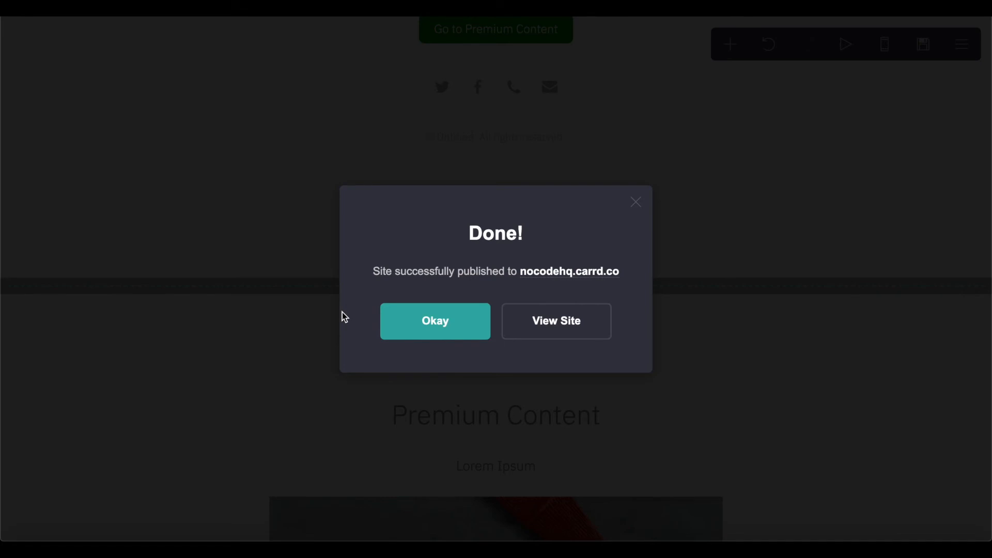
click(414, 322)
scroll(453, 200, up, 3)
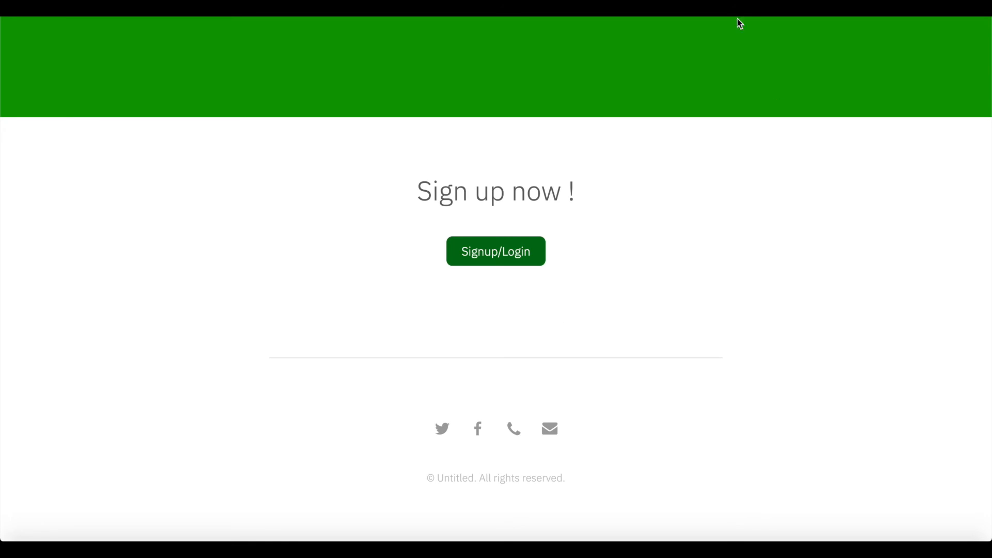
- Open the member login window and switch it to the Sign up form
click(497, 267)
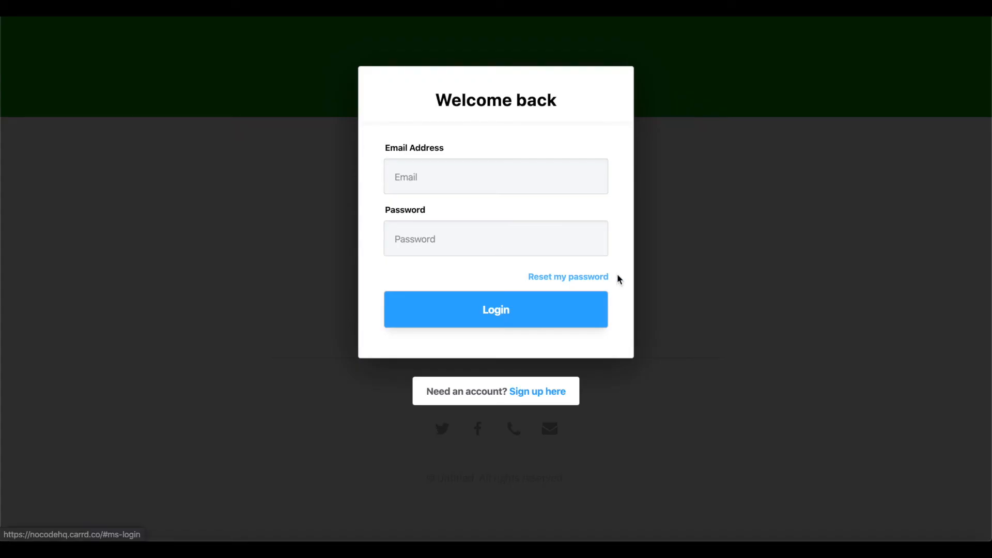
scroll(663, 369, down, 5)
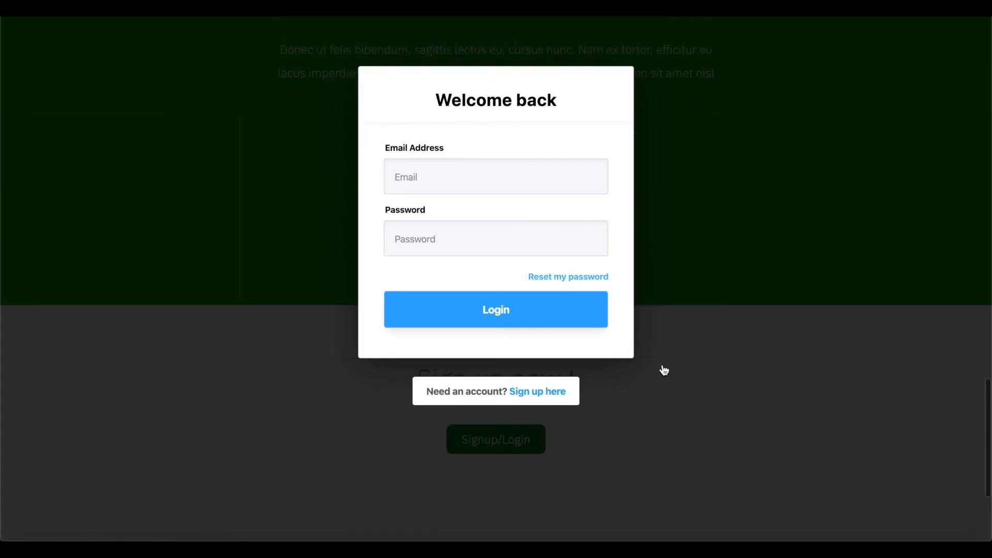
scroll(664, 370, up, 10)
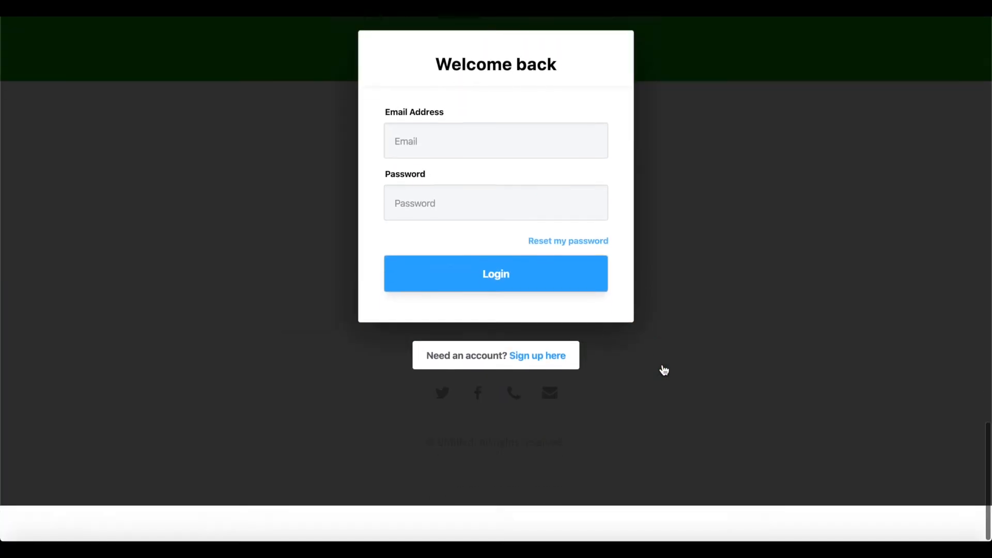
scroll(664, 370, up, 5)
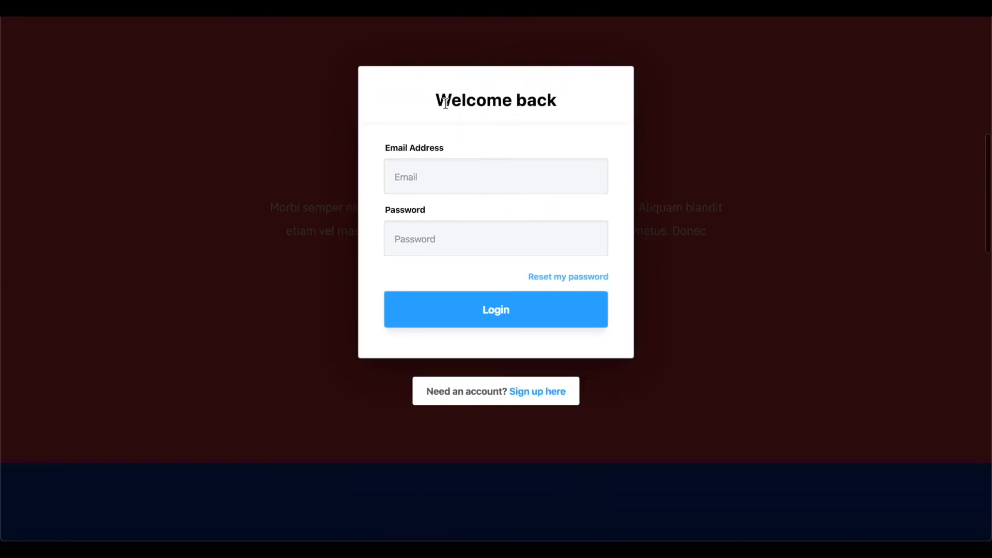
click(487, 171)
click(443, 249)
click(537, 391)
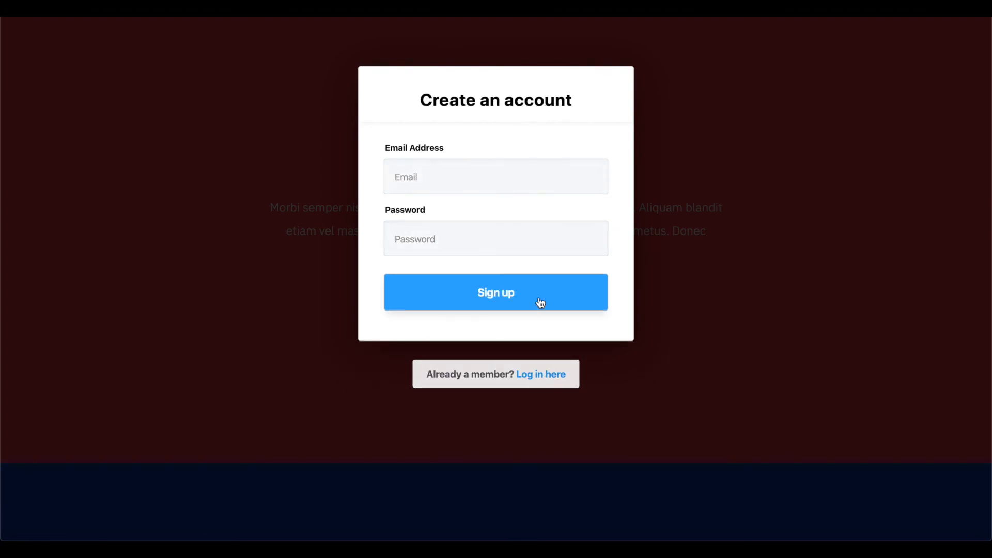
click(559, 224)
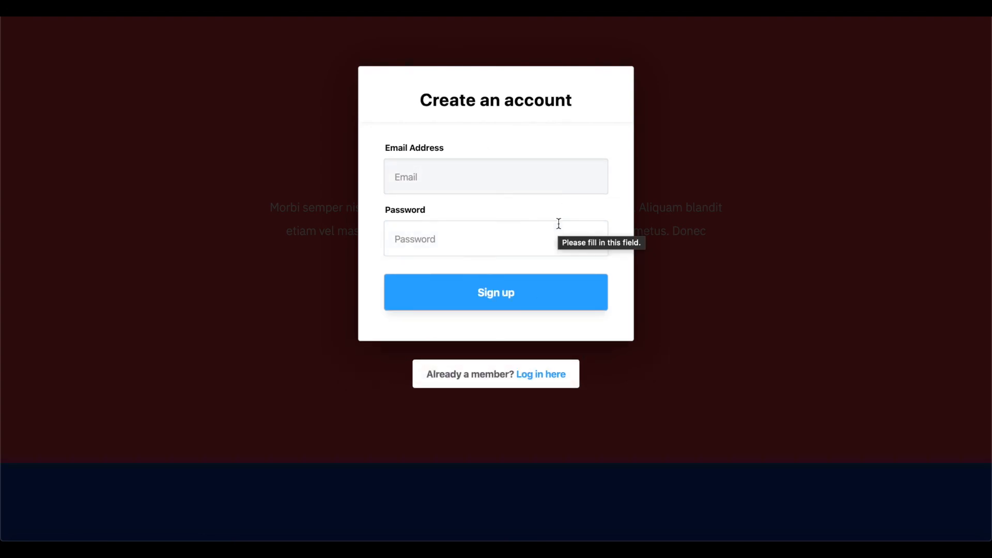
- Sign up a test member with an email and a password of at least 8 characters
click(488, 177)
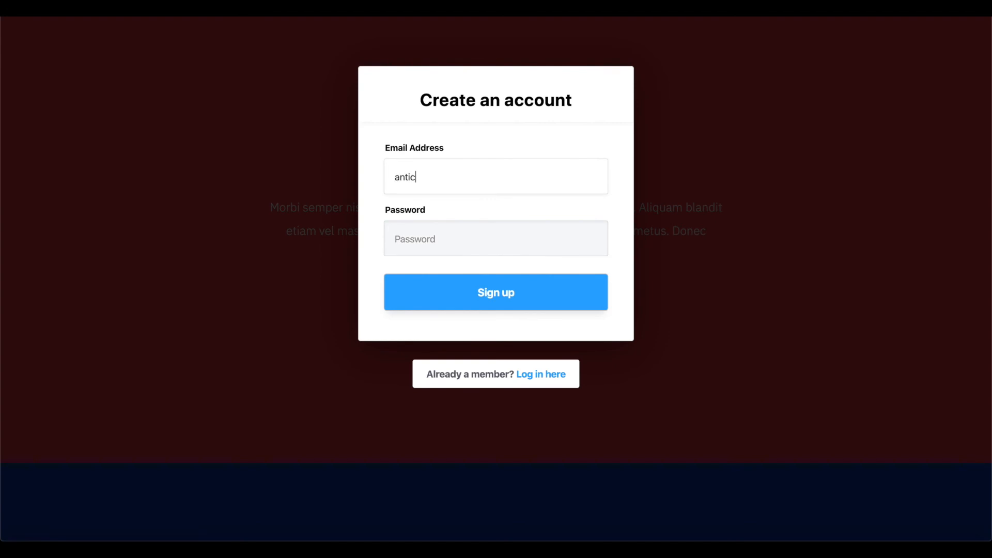
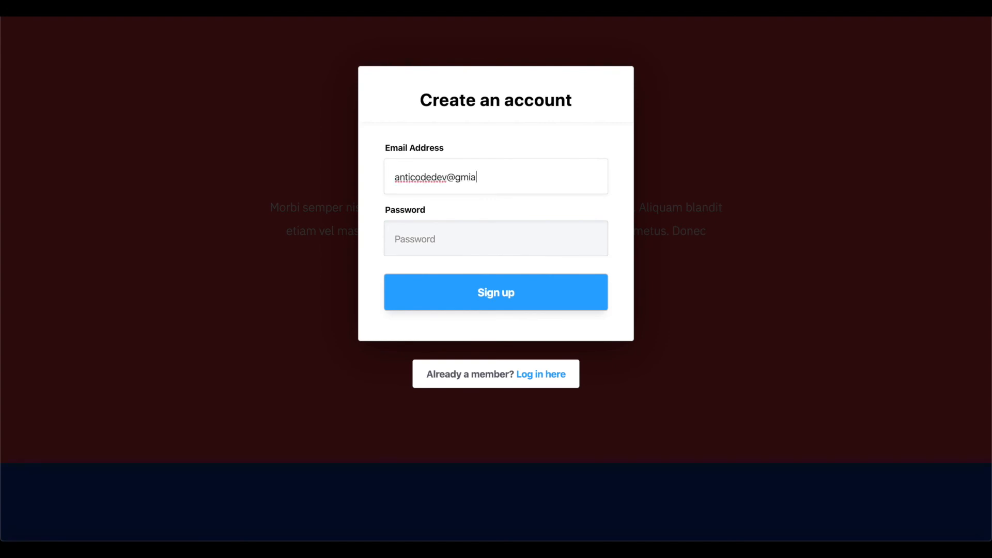
click(443, 237)
text(a)
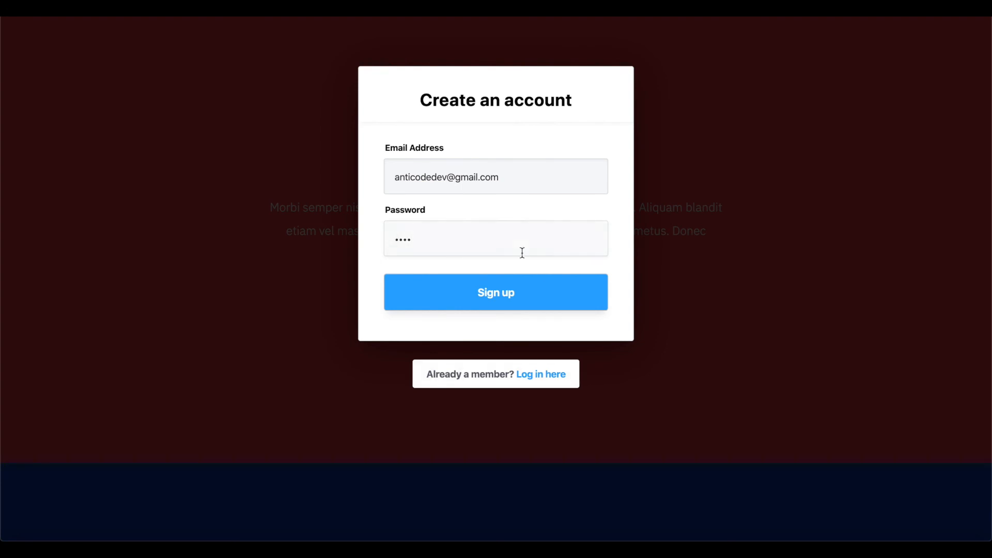
click(505, 289)
click(433, 254)
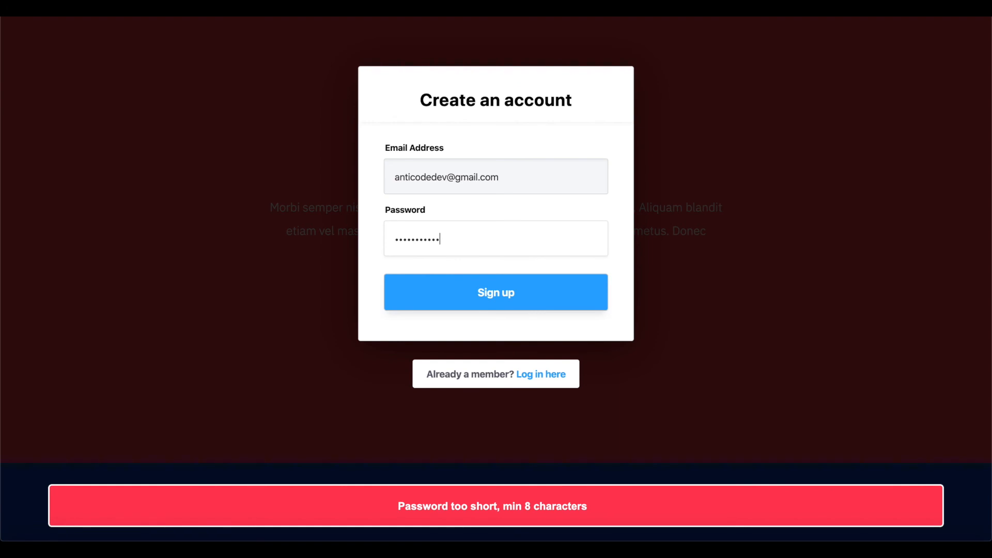
click(462, 293)
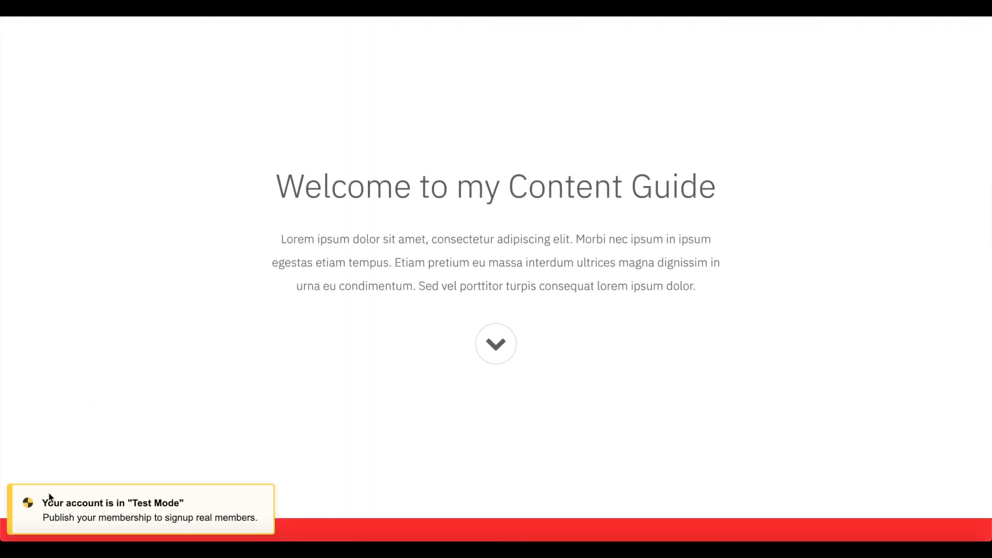
- Scroll the live site down to the member buttons and open Go to Premium Content
drag(43, 500, 275, 524)
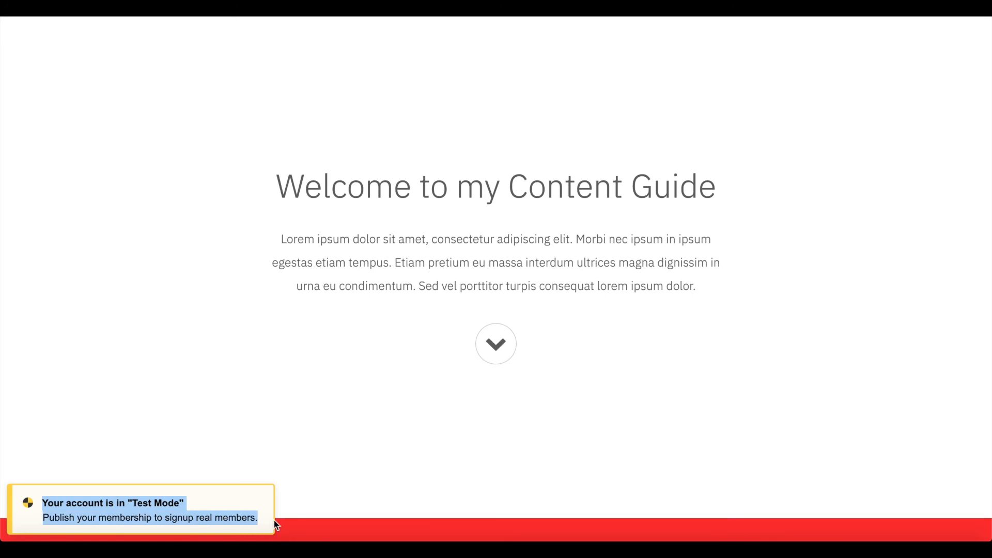
click(450, 263)
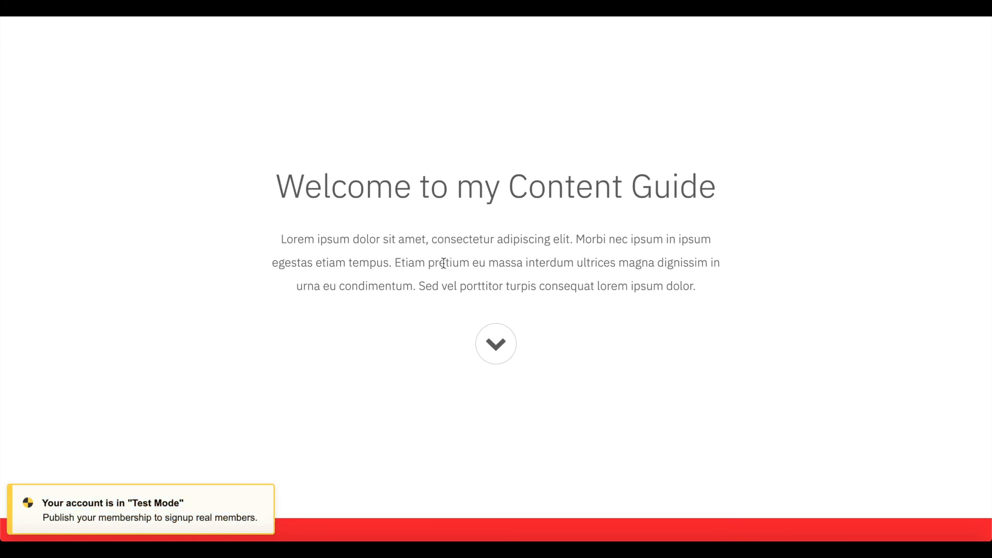
scroll(508, 196, down, 15)
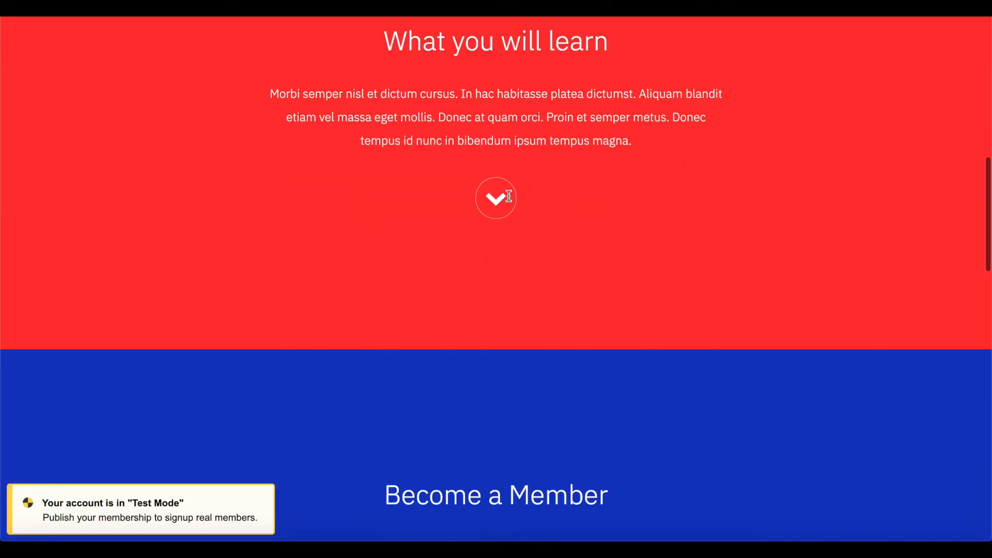
scroll(508, 197, down, 15)
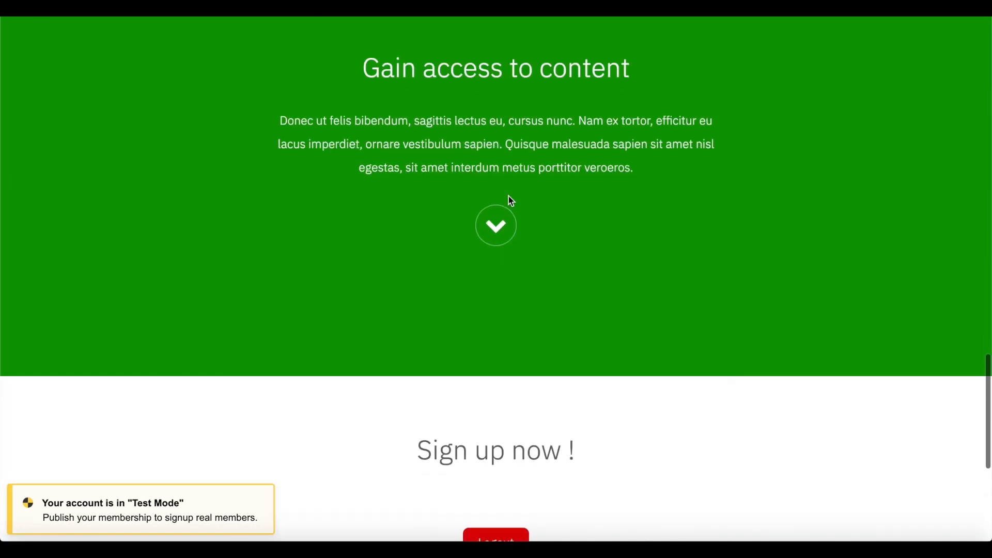
scroll(509, 199, down, 5)
scroll(562, 304, up, 2)
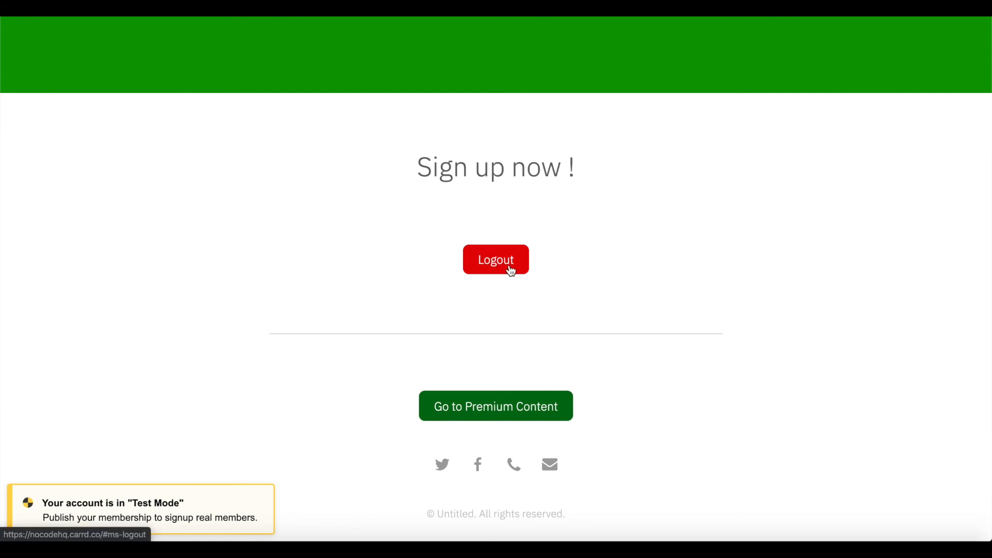
scroll(511, 272, down, 1)
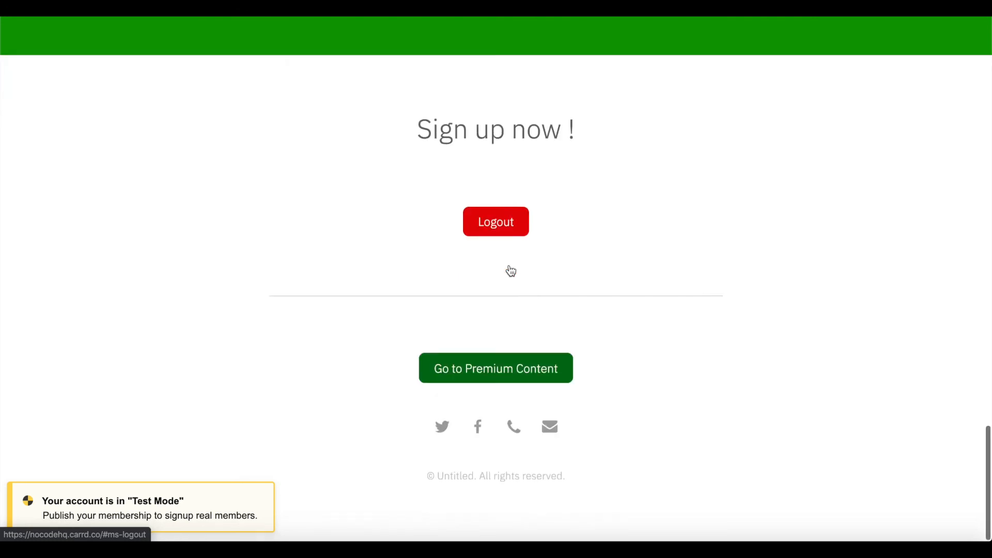
click(538, 375)
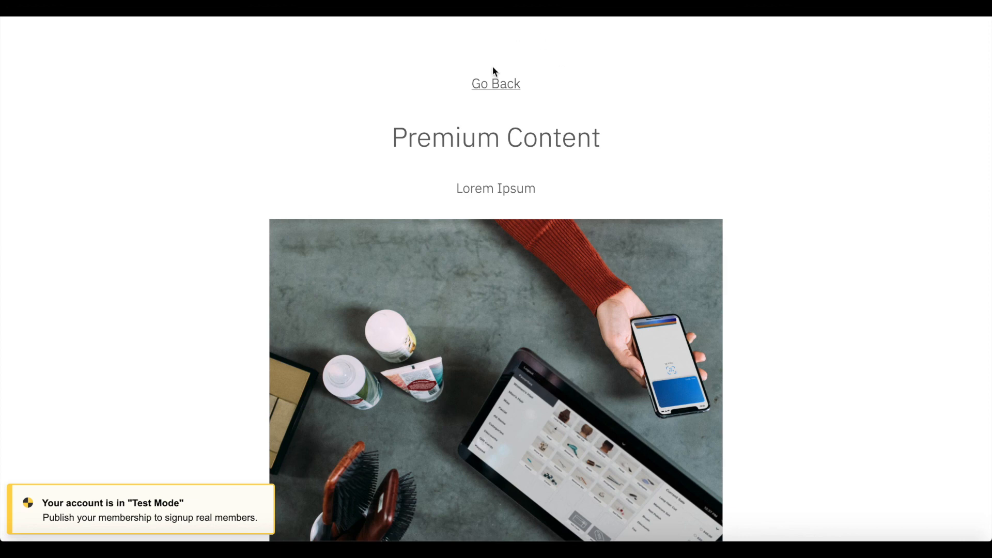
- Go back from the premium page to the main site and log the member out with the red Logout button
scroll(504, 78, down, 3)
scroll(620, 396, up, 3)
scroll(622, 400, down, 3)
scroll(621, 401, up, 3)
click(494, 87)
scroll(460, 304, down, 10)
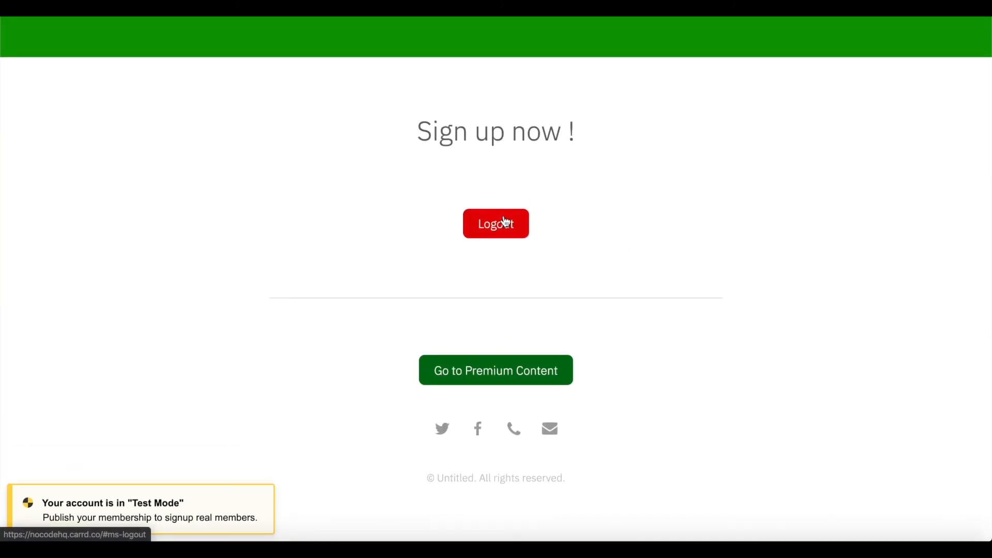
click(505, 222)
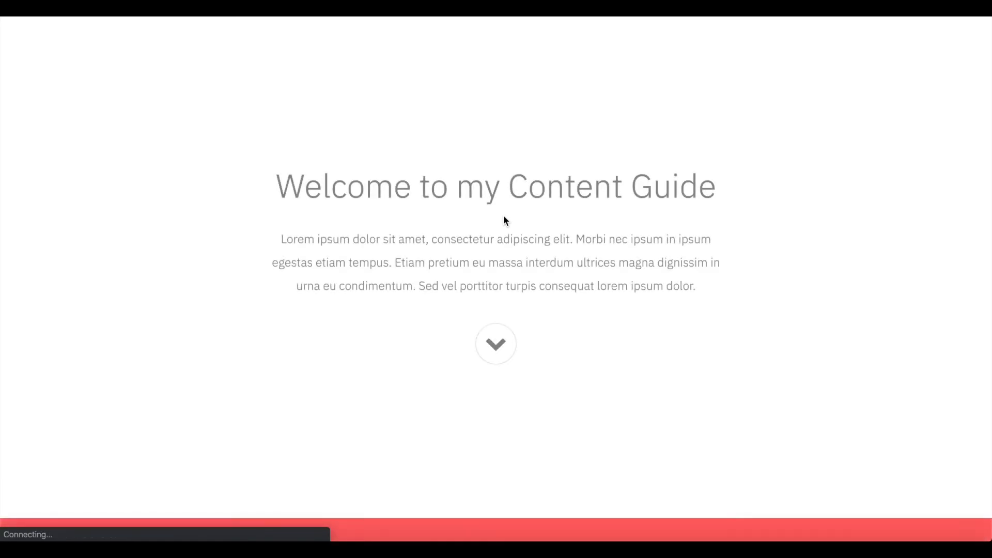
- Load the site's #premium address while logged out and confirm it shows the welcome page
scroll(506, 388, up, 5)
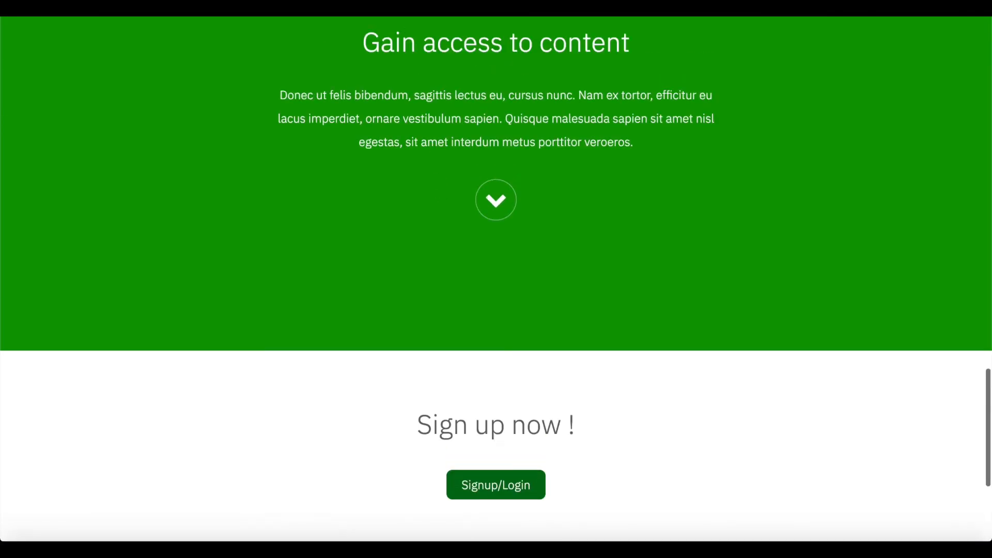
text(#prem)
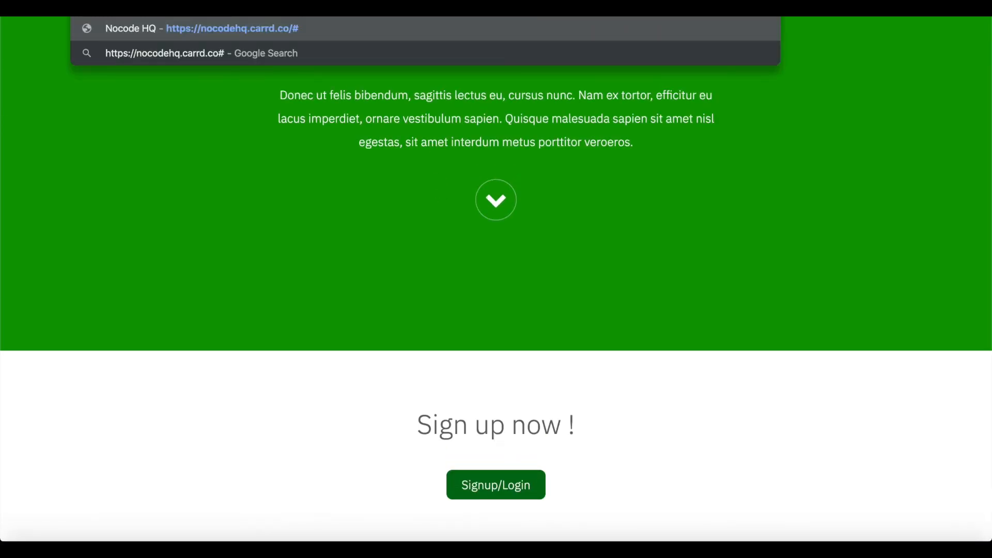
key(Down)
key(Down)
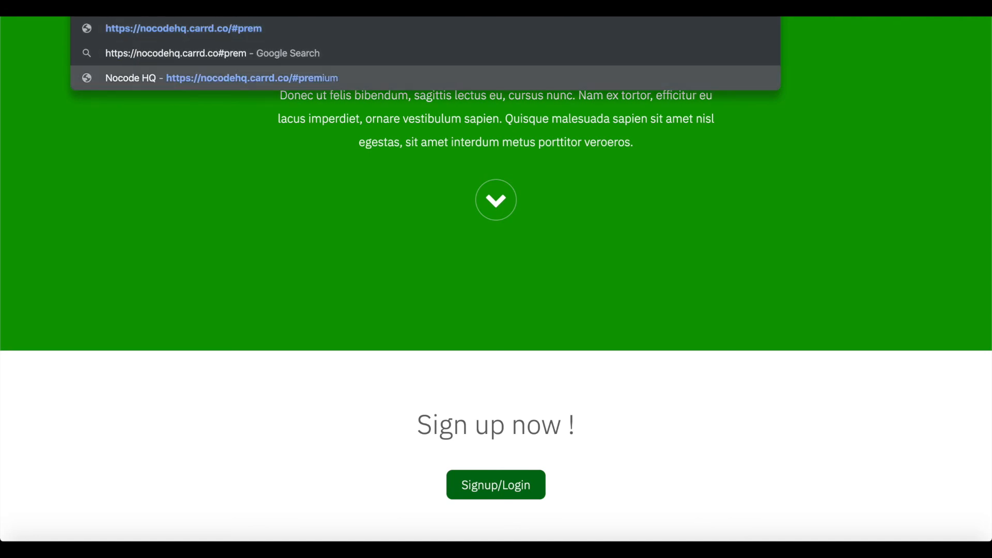
key(Return)
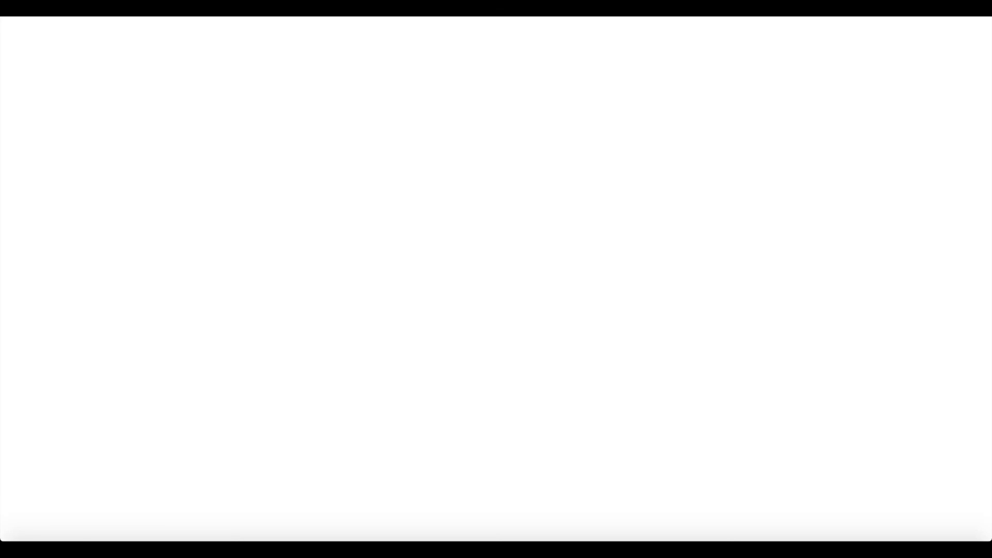
scroll(302, 337, down, 20)
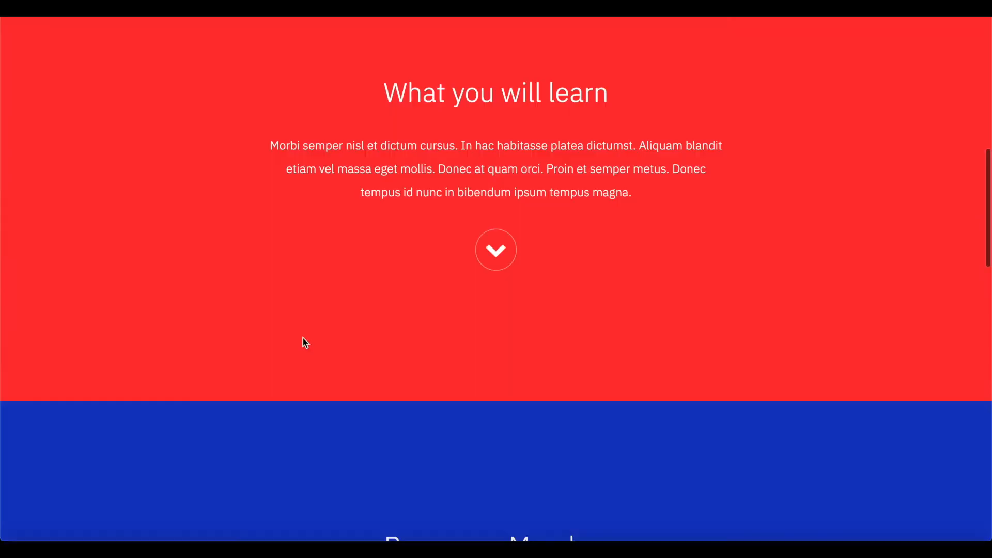
scroll(304, 343, up, 20)
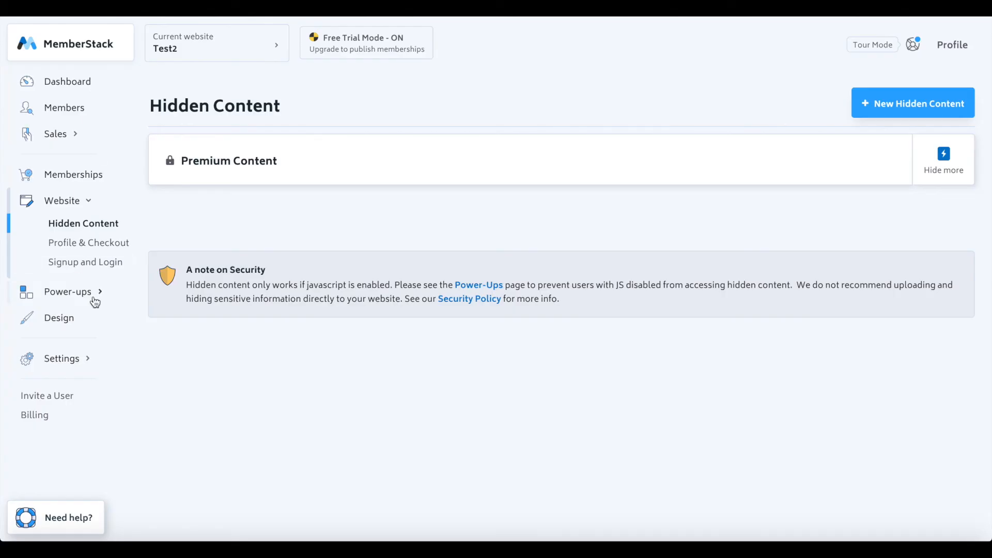
- Show MemberStack's Design settings with primary colour 2aa8ff and the logo upload option
scroll(47, 176, down, 3)
scroll(41, 217, up, 4)
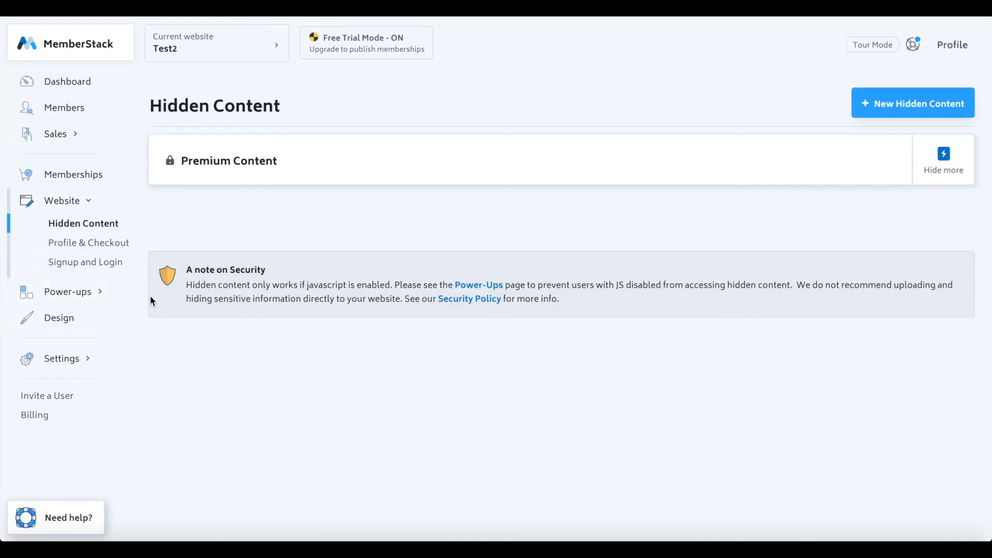
click(83, 324)
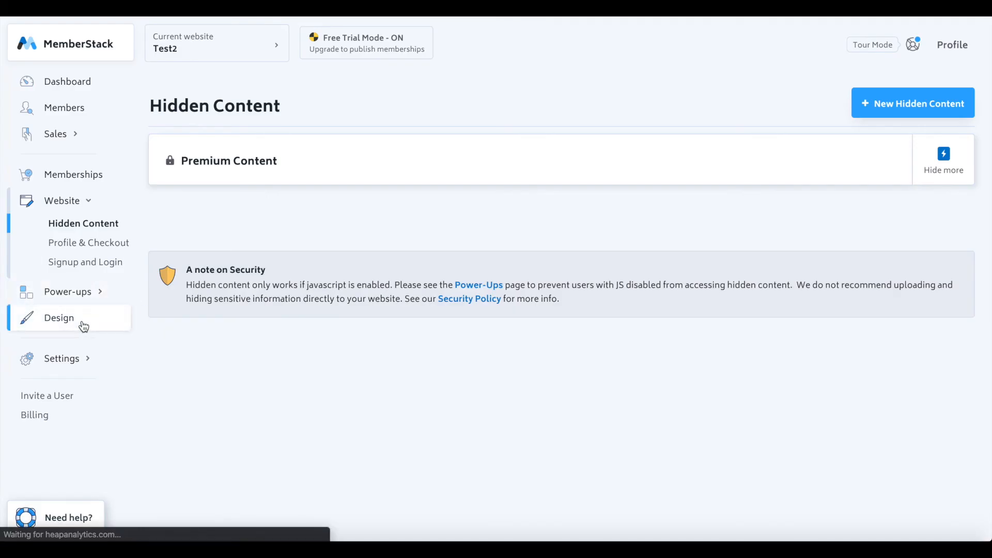